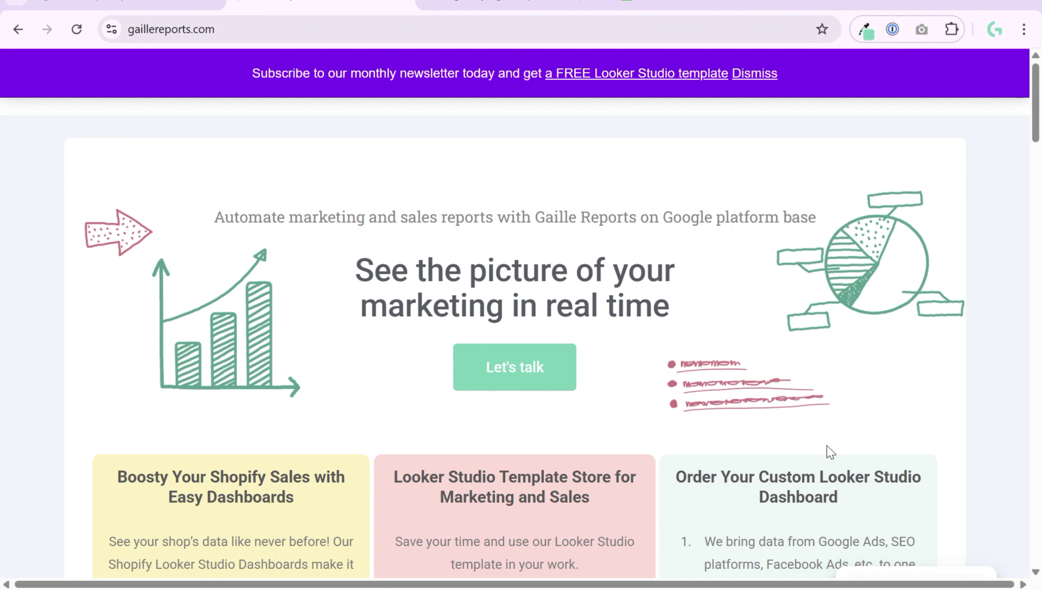
scroll(796, 175, "down", 1)
scroll(796, 175, "up", 1)
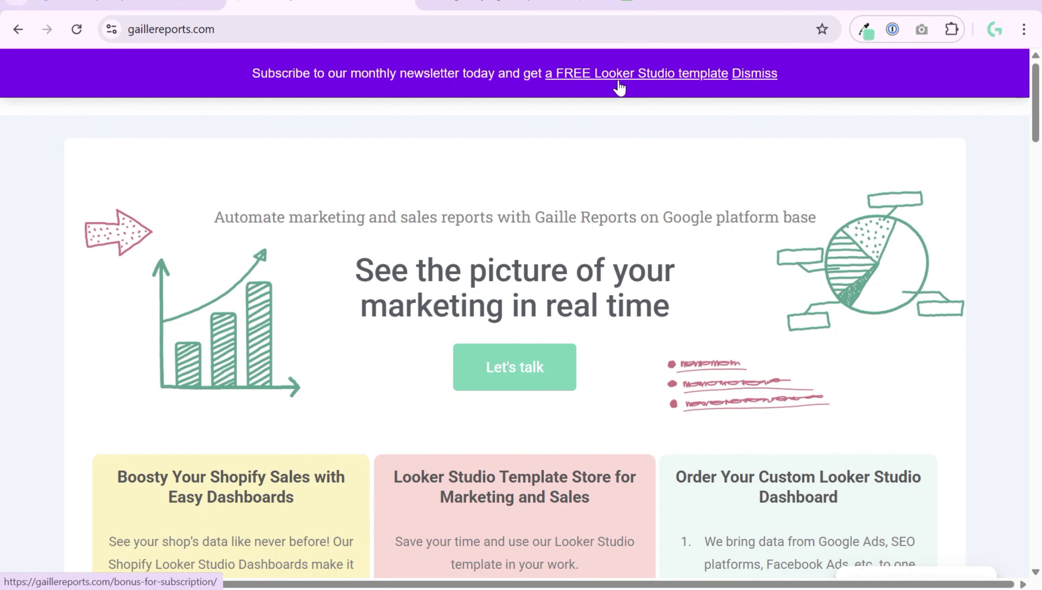
left_click(514, 3)
left_click(708, 2)
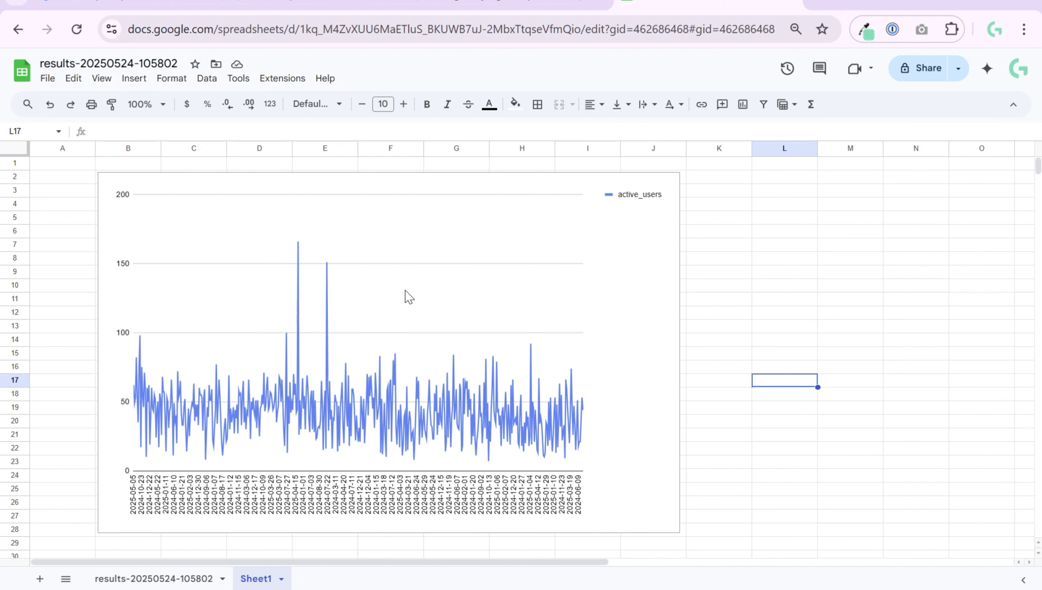
left_click(177, 579)
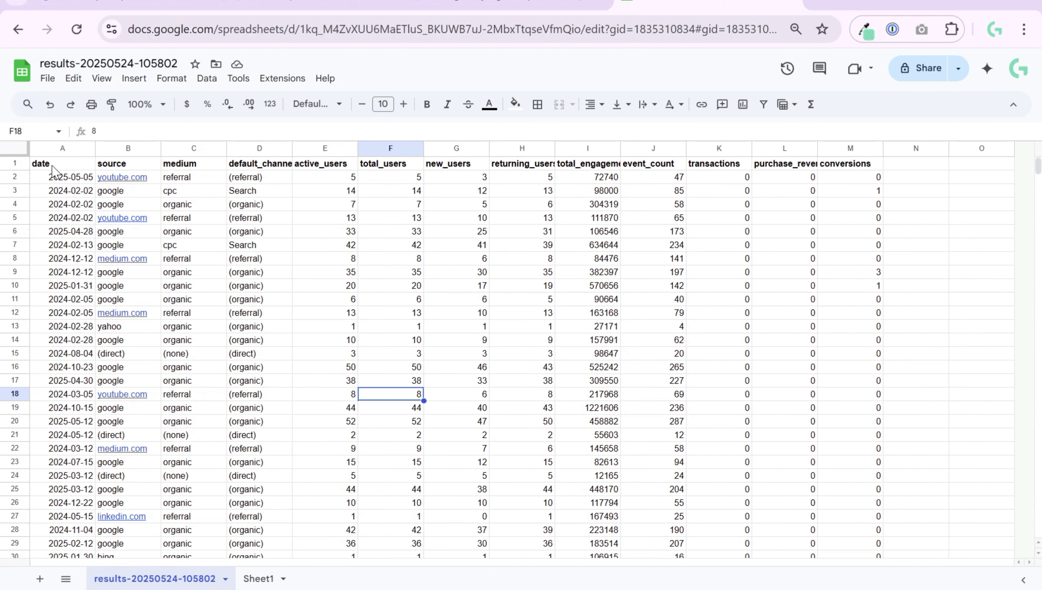
- Review the exported data's date and default_channel_group columns and the metric headers from active_users to conversions
left_click(66, 182)
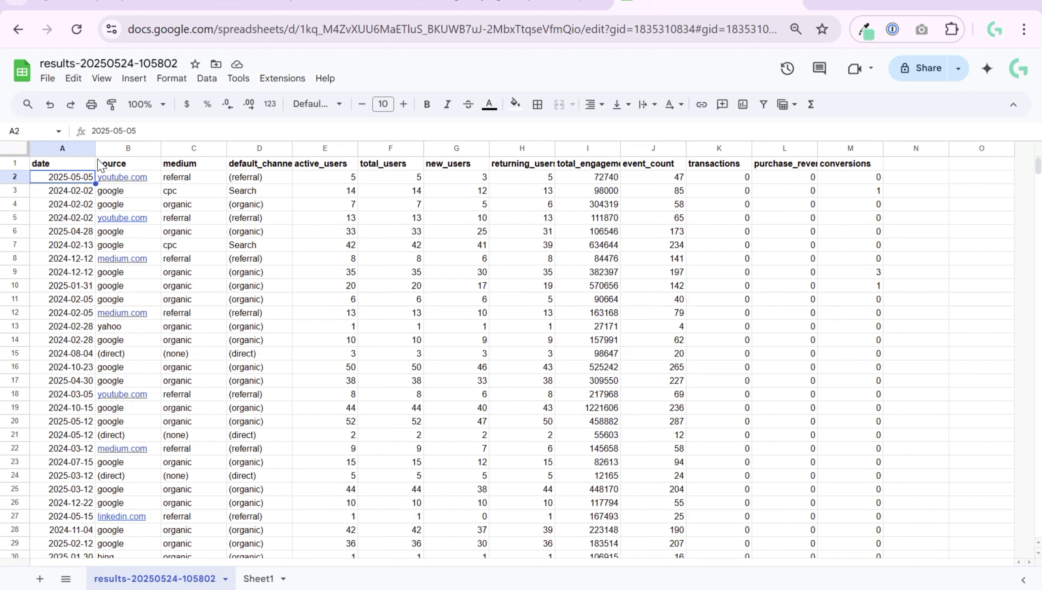
left_click(287, 151)
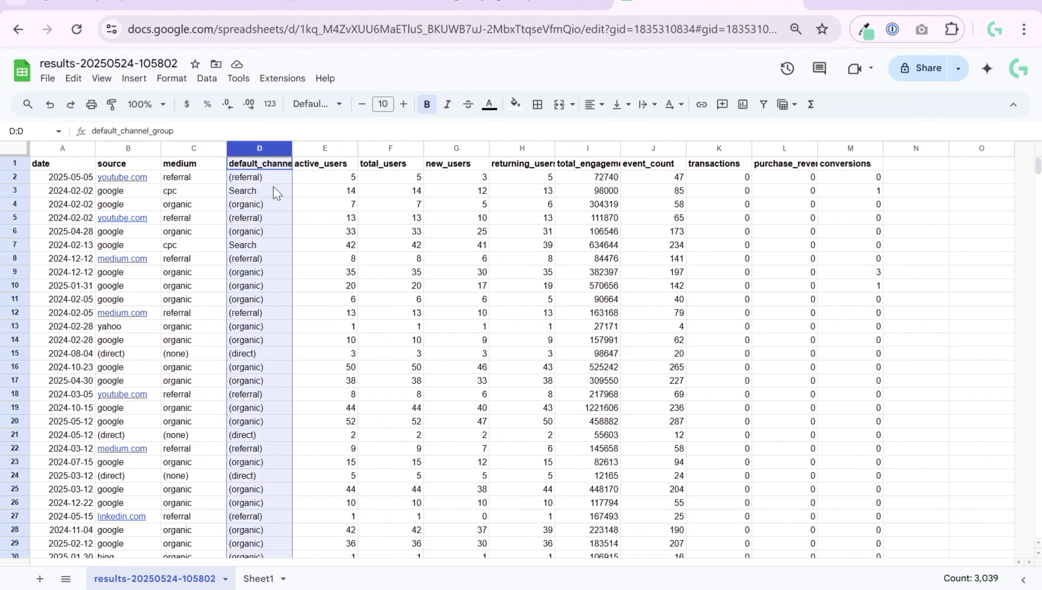
left_click(274, 190)
left_click(277, 166)
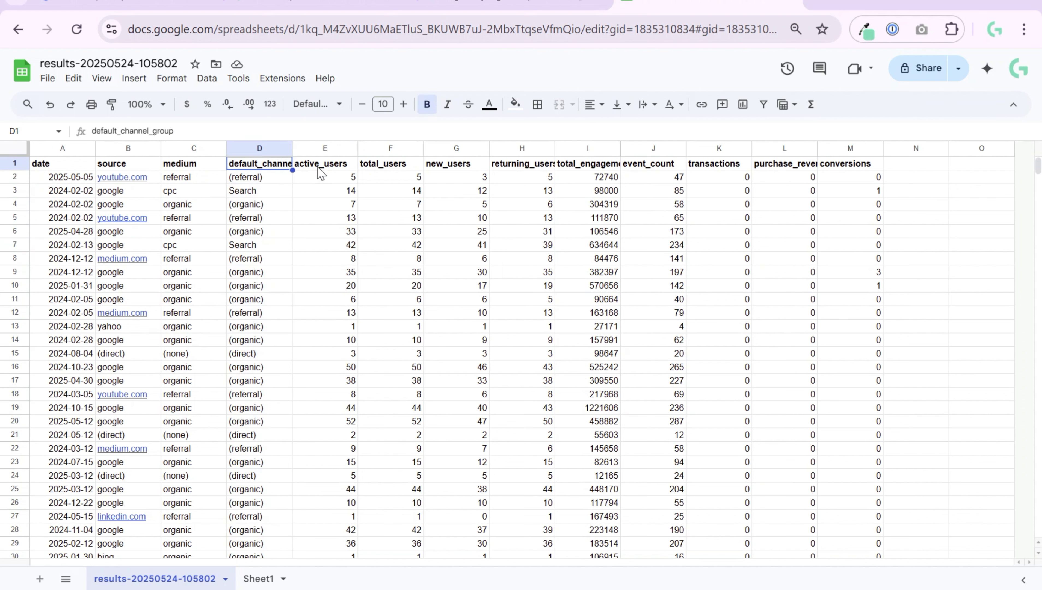
left_click_drag(304, 169, 838, 173)
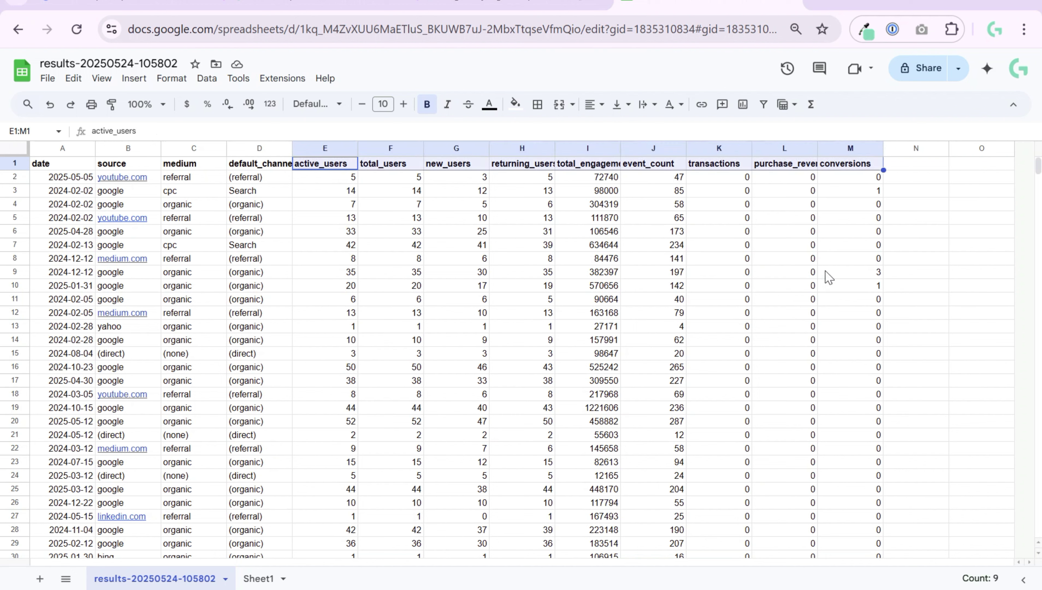
scroll(826, 274, "down", 2)
scroll(799, 268, "up", 2)
- View the active_users chart on Sheet1 and return to the results data sheet
left_click(289, 219)
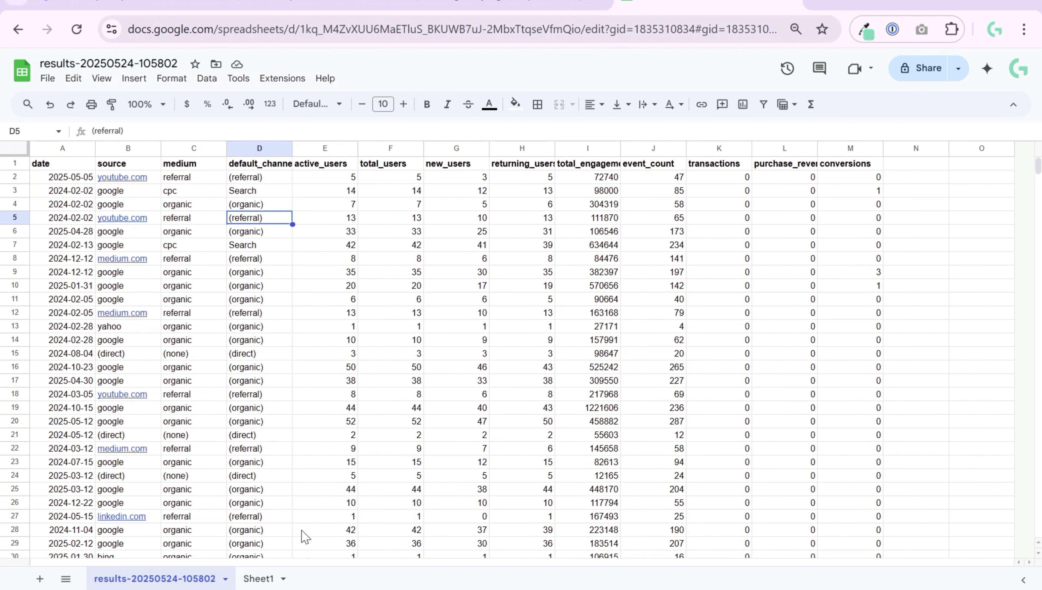
left_click(260, 578)
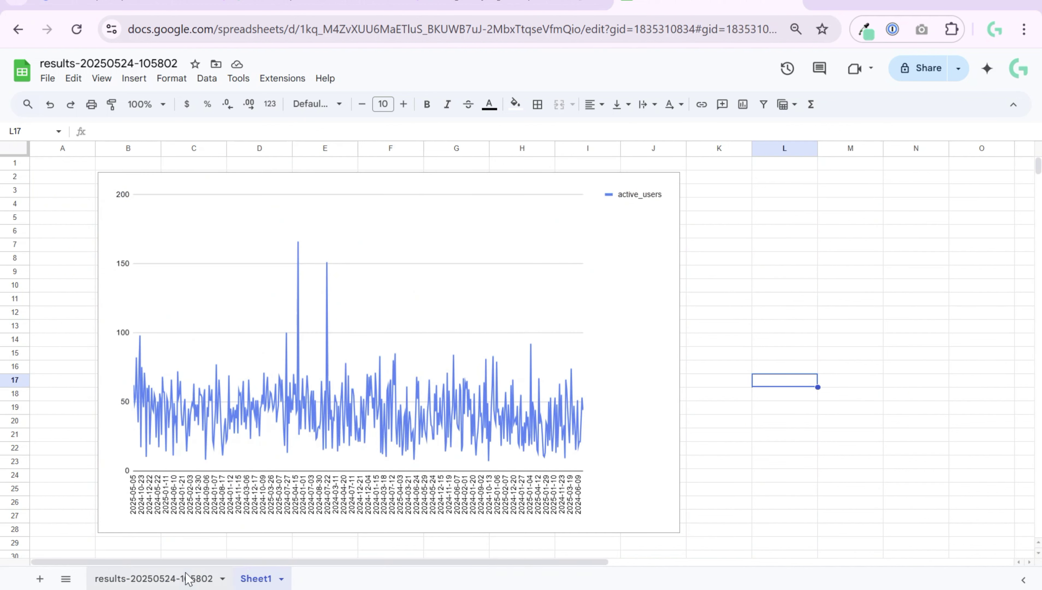
left_click(187, 577)
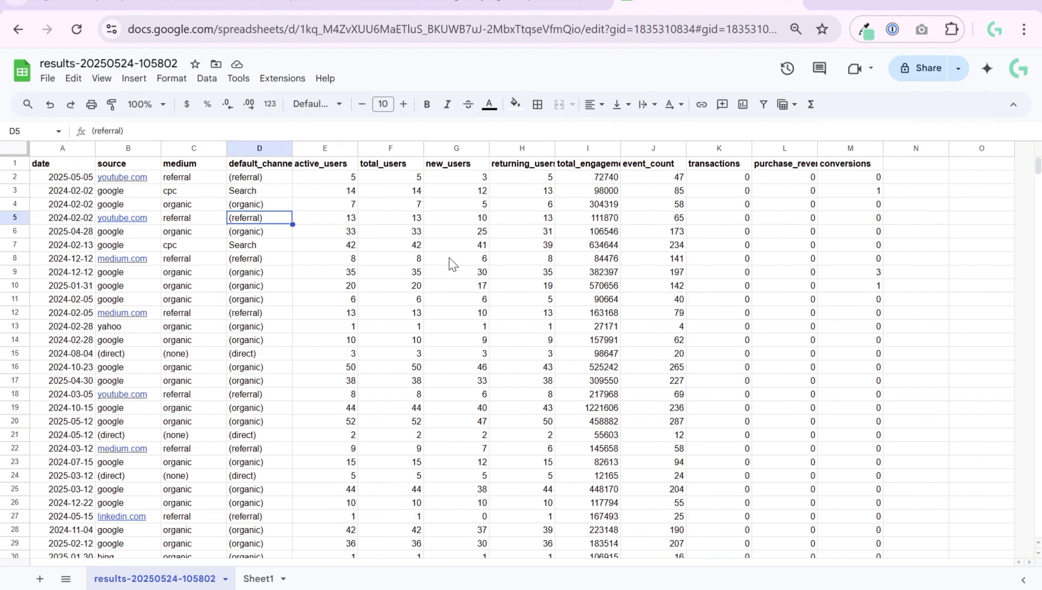
- Switch to BigQuery and open the events_ table in the analytics dataset, adjusting the Explorer width
left_click(514, 4)
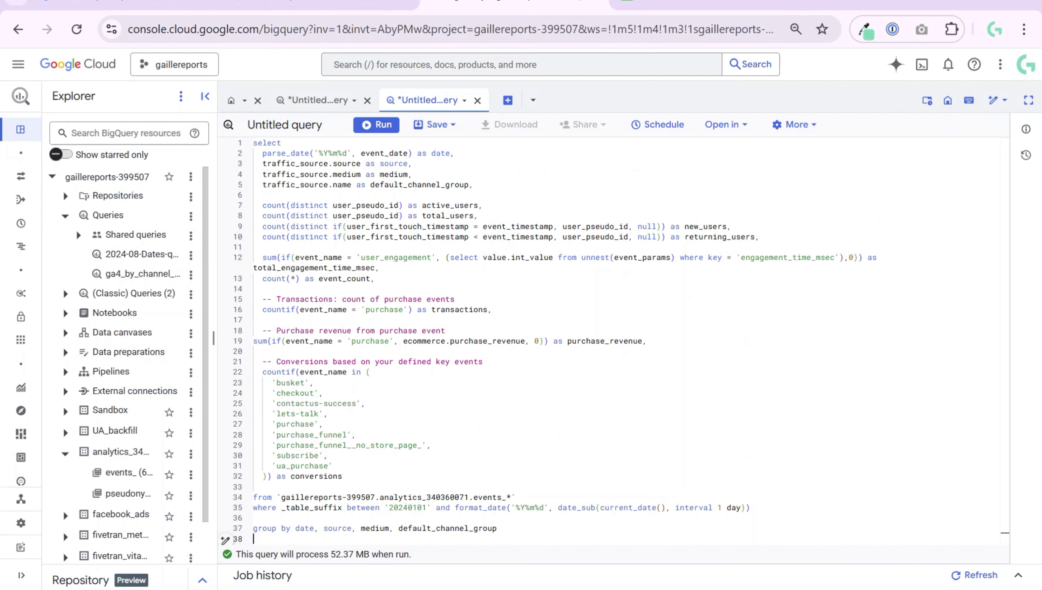
left_click_drag(214, 121, 335, 289)
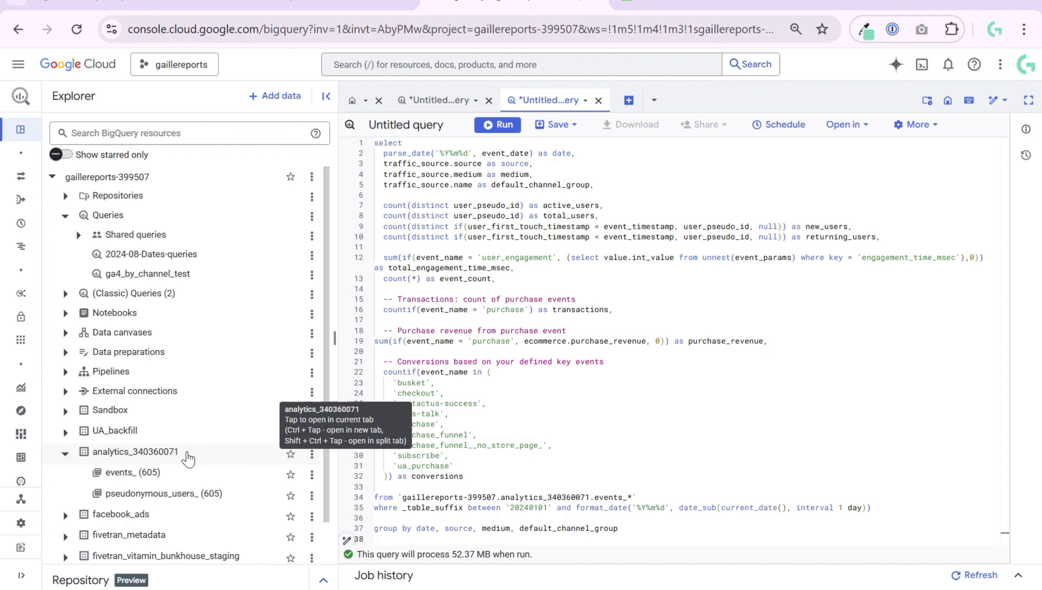
scroll(100, 460, "down", 1)
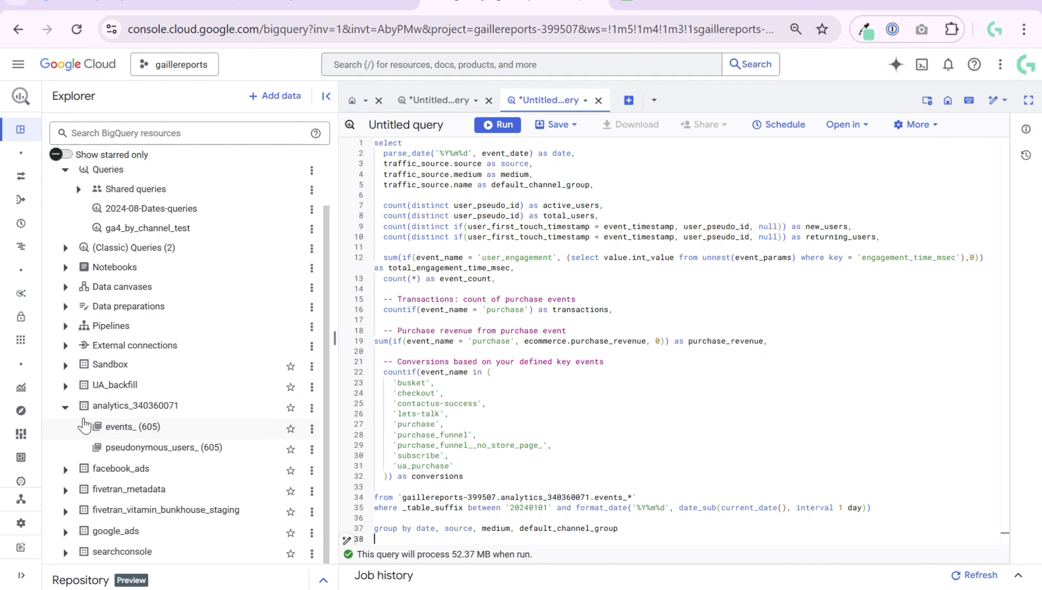
left_click(110, 431)
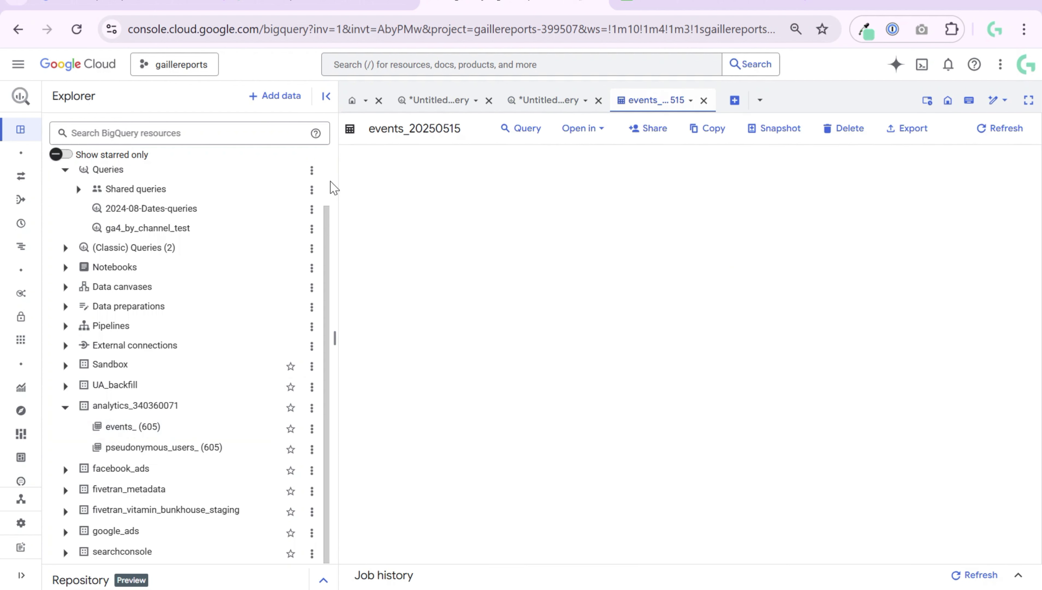
left_click_drag(336, 177, 290, 175)
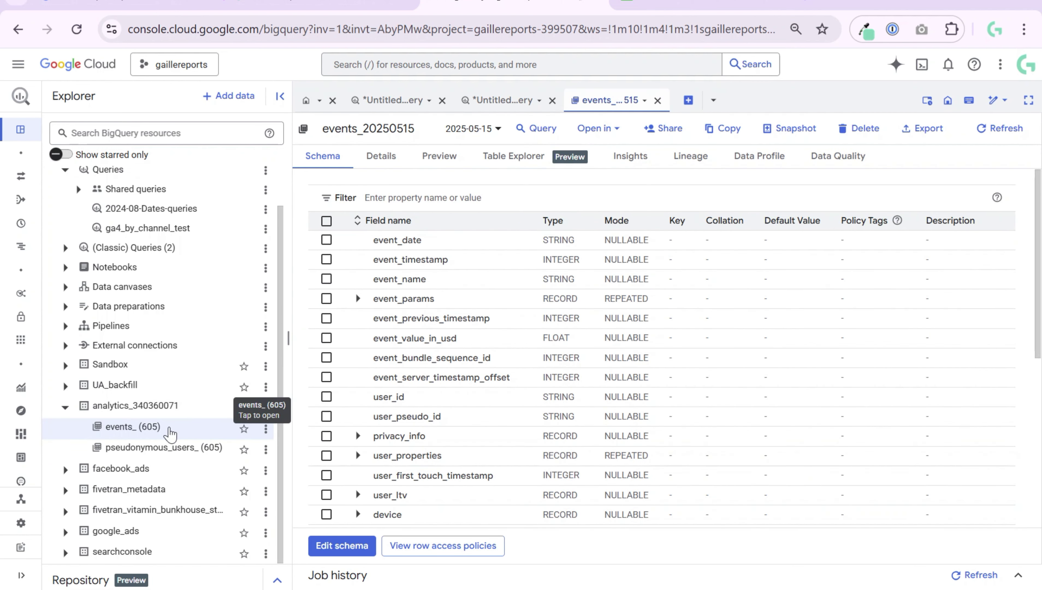
- Highlight the events_20250515 table name and browse the available 2023 table dates without changing the date
left_click_drag(416, 130, 326, 129)
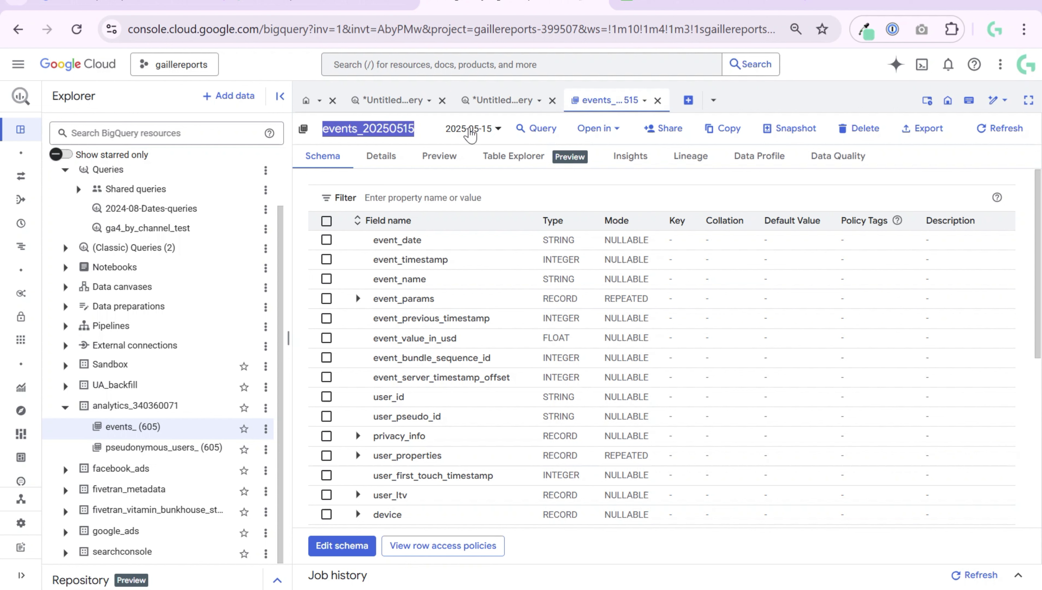
left_click(470, 132)
left_click(512, 213)
scroll(595, 274, "down", 5)
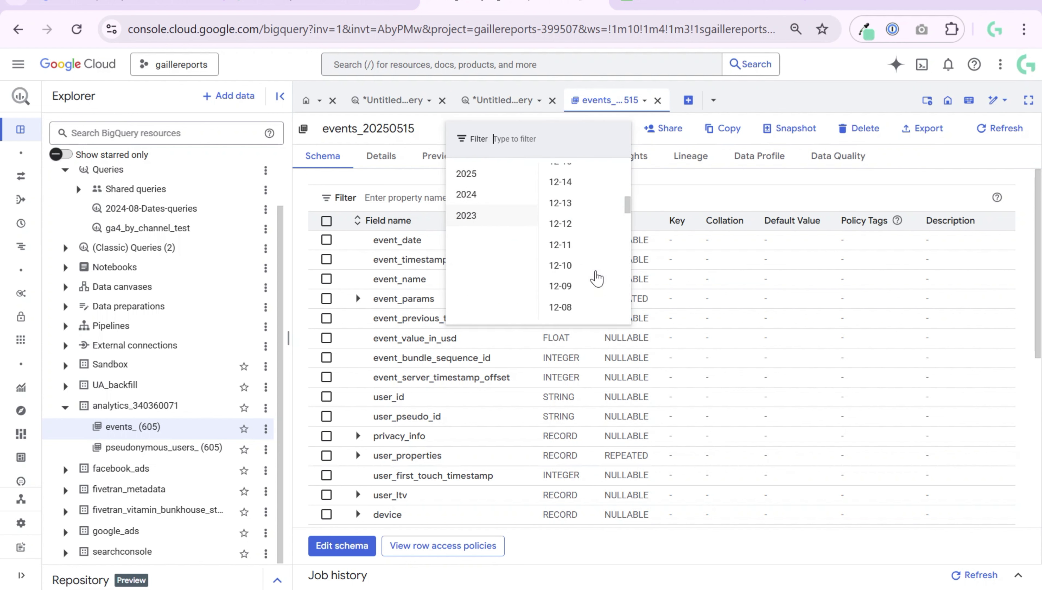
scroll(596, 277, "up", 5)
left_click(734, 184)
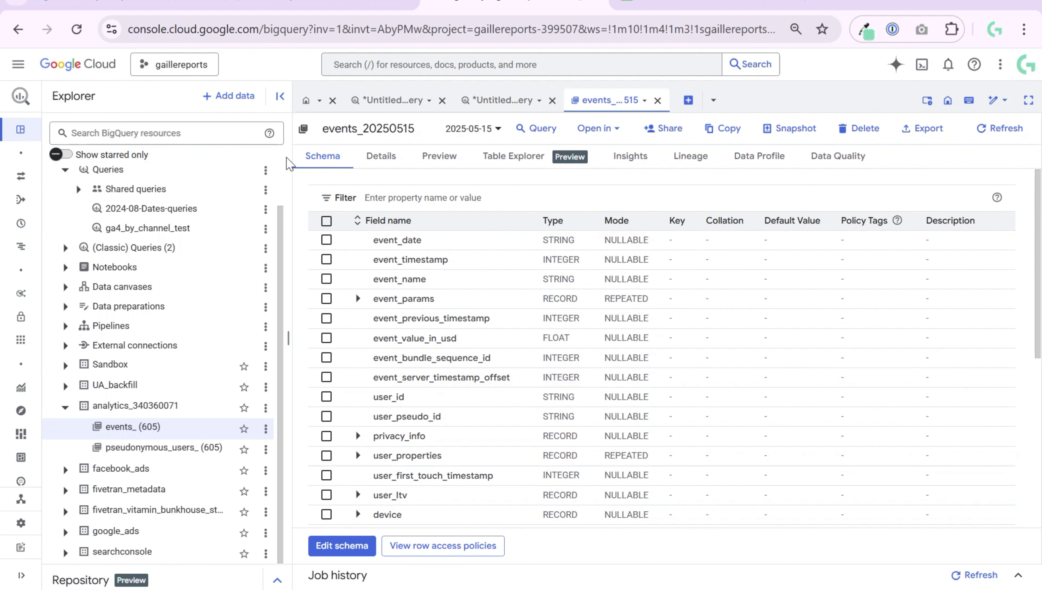
- Expand the event_params field and preview the table rows, highlighting the ga_session_id and engagement_time_msec keys
left_click(357, 298)
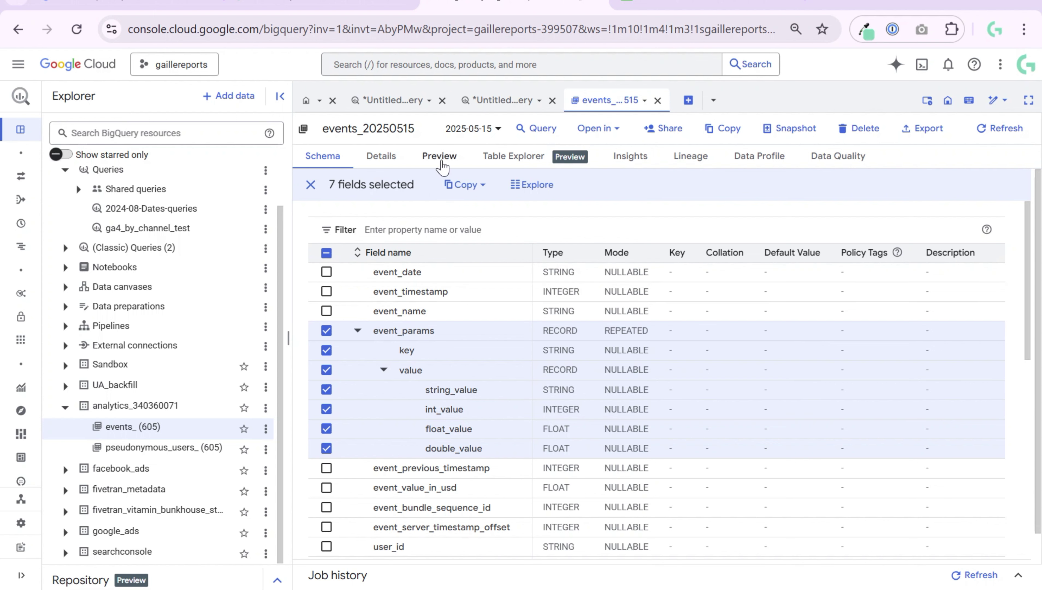
left_click(440, 157)
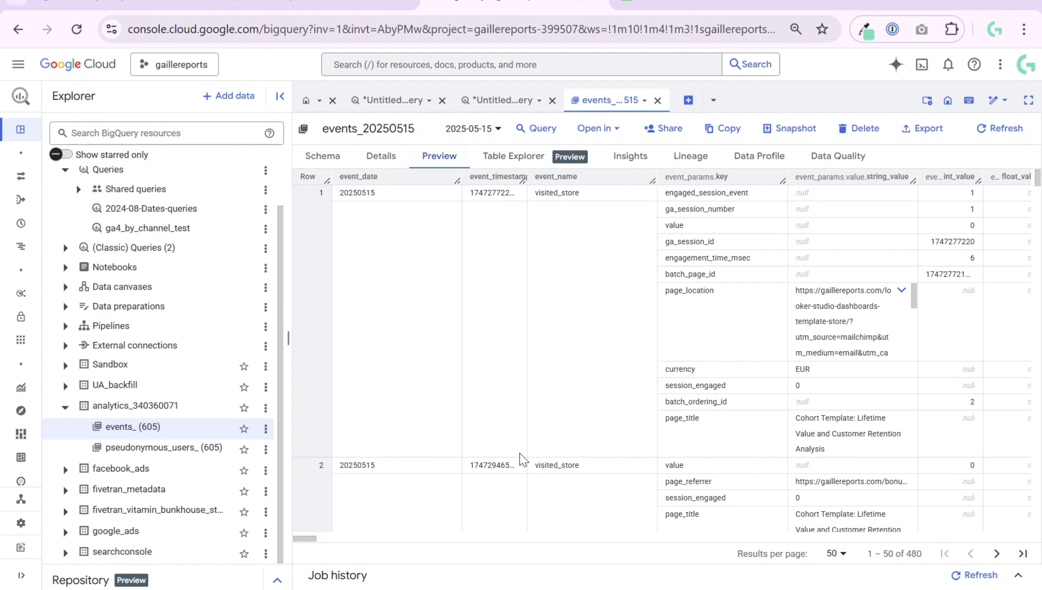
left_click_drag(668, 214, 1007, 208)
left_click_drag(718, 245, 663, 244)
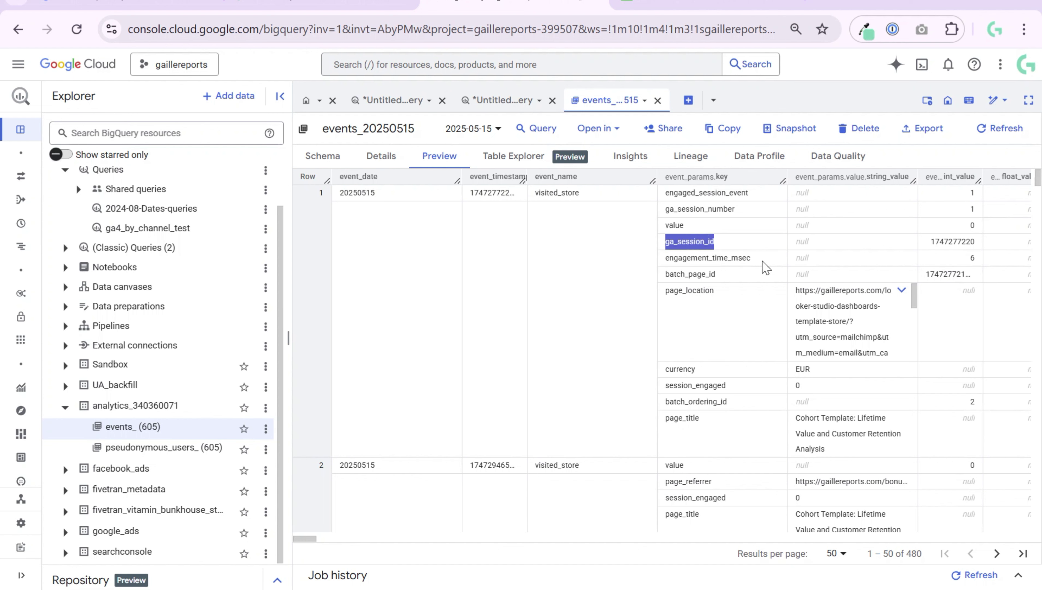
left_click_drag(762, 261, 660, 260)
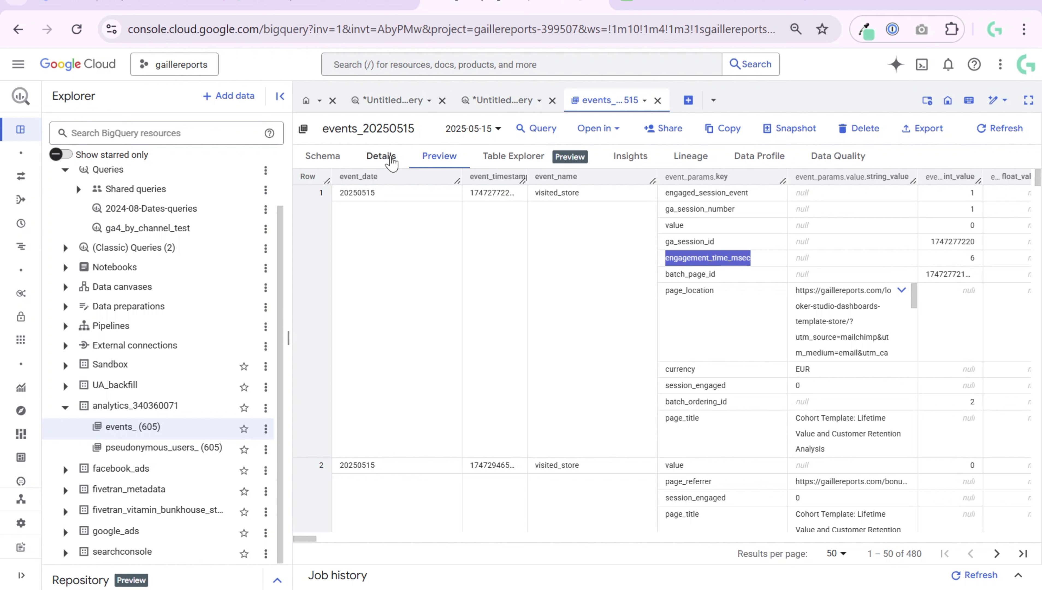
- Return to the table schema, clear the event_params selection, and look through the full list of fields
left_click(323, 156)
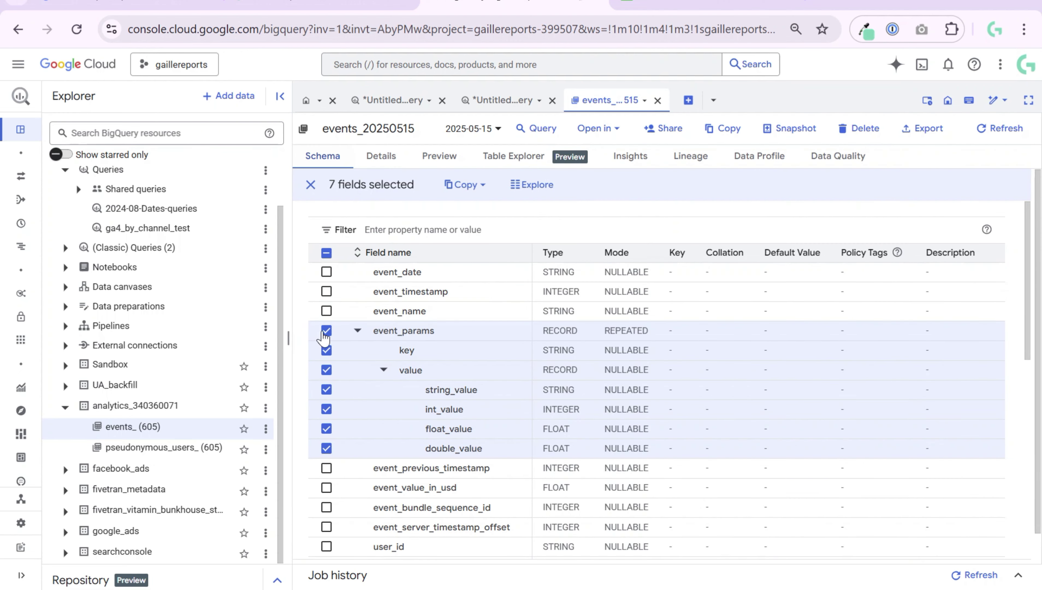
left_click(326, 330)
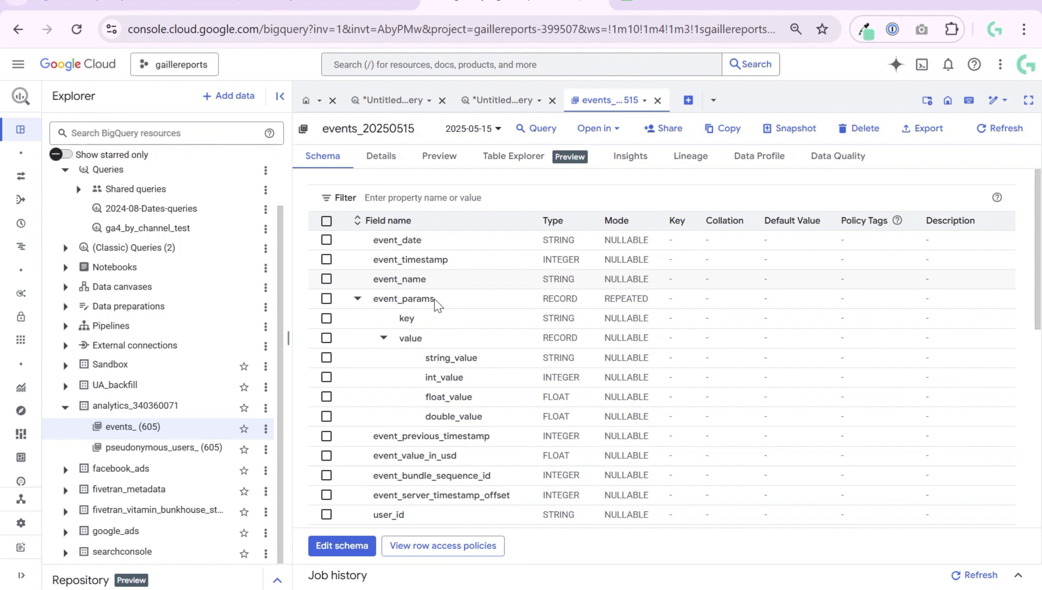
scroll(432, 318, "down", 4)
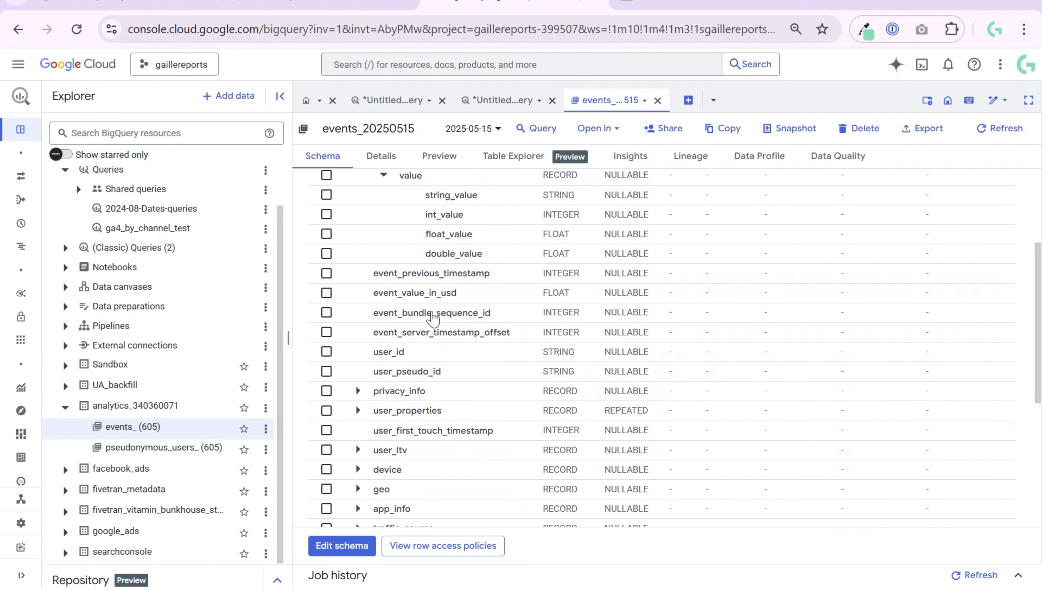
scroll(499, 363, "down", 6)
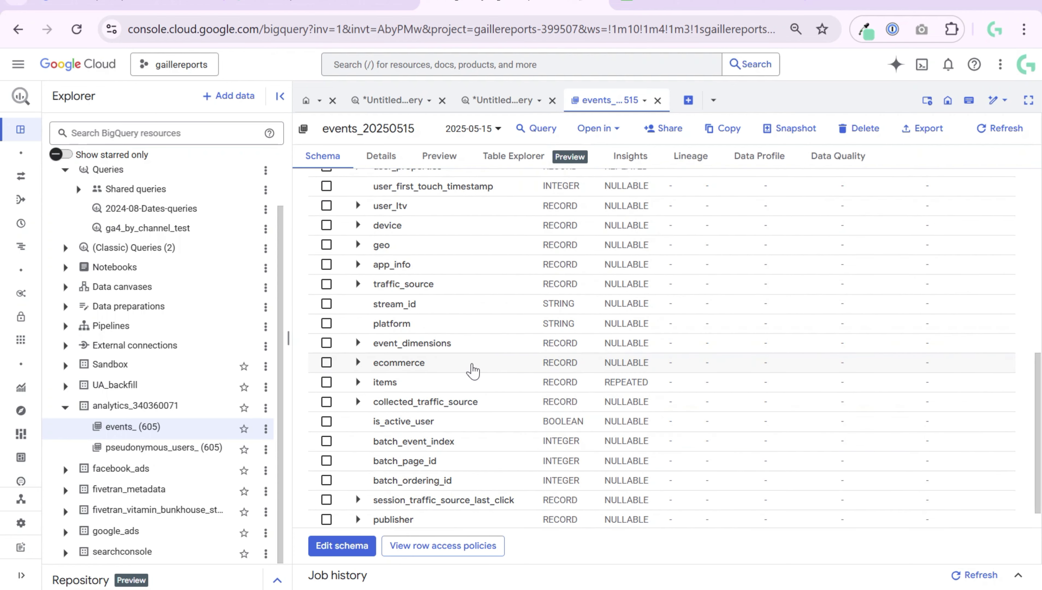
scroll(471, 367, "down", 1)
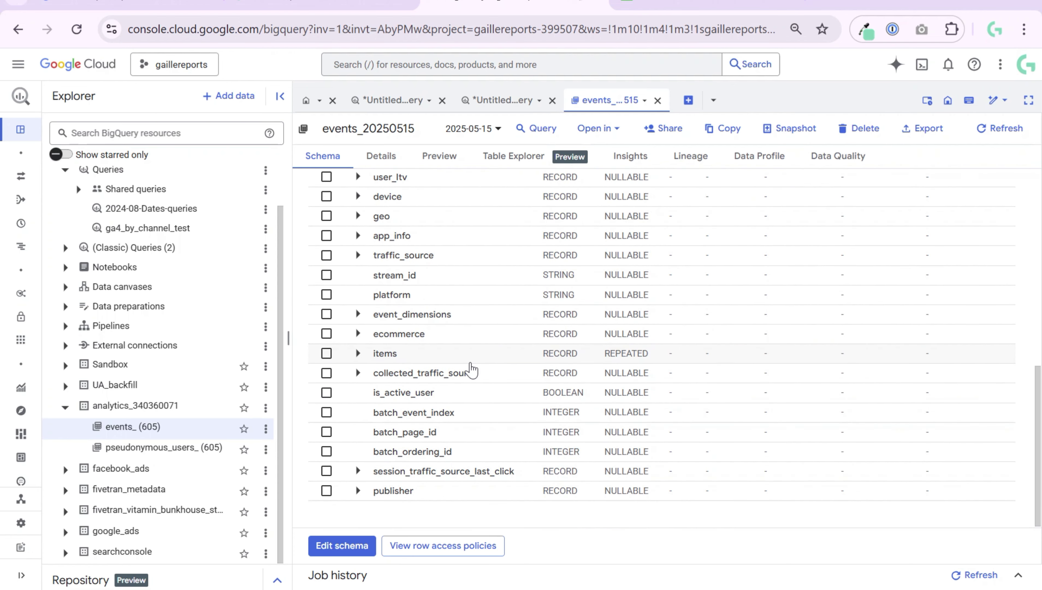
scroll(471, 368, "up", 11)
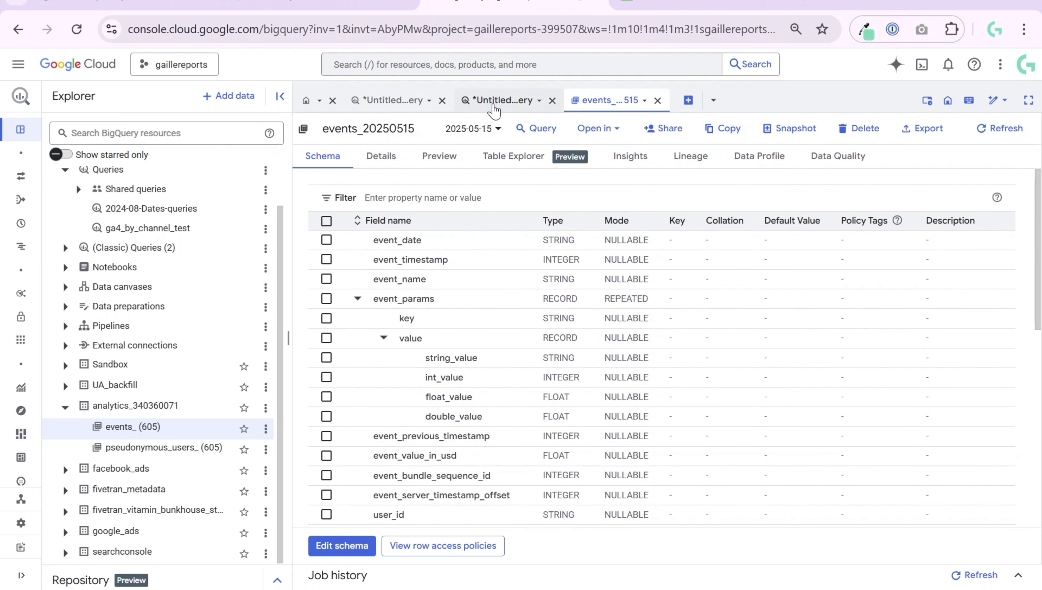
- Open the untitled query on the events tables, narrow the Explorer, and highlight the query's from clause
left_click(497, 100)
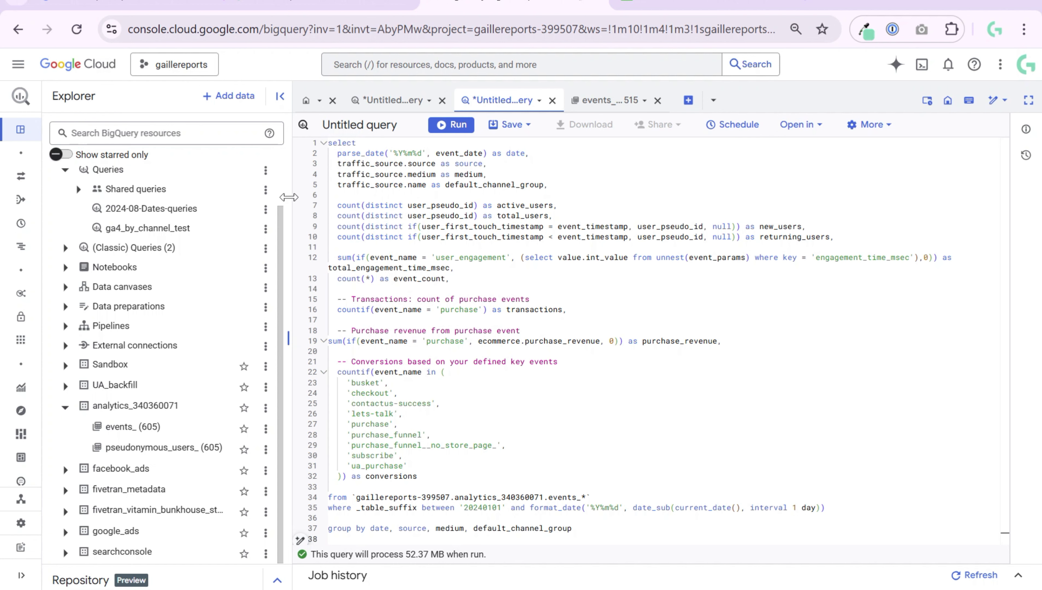
left_click_drag(289, 197, 270, 197)
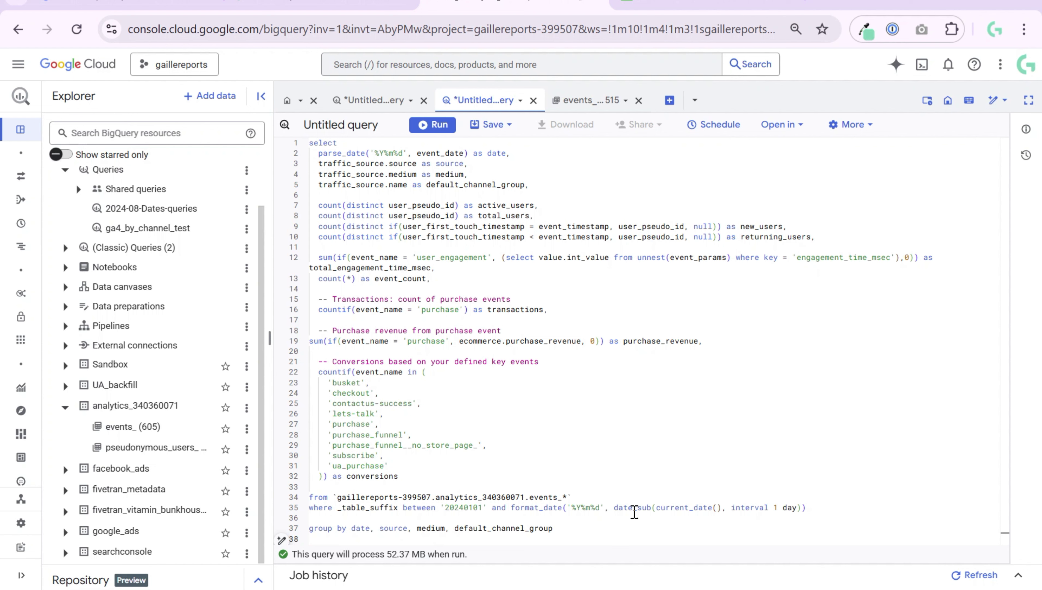
left_click_drag(604, 499, 291, 497)
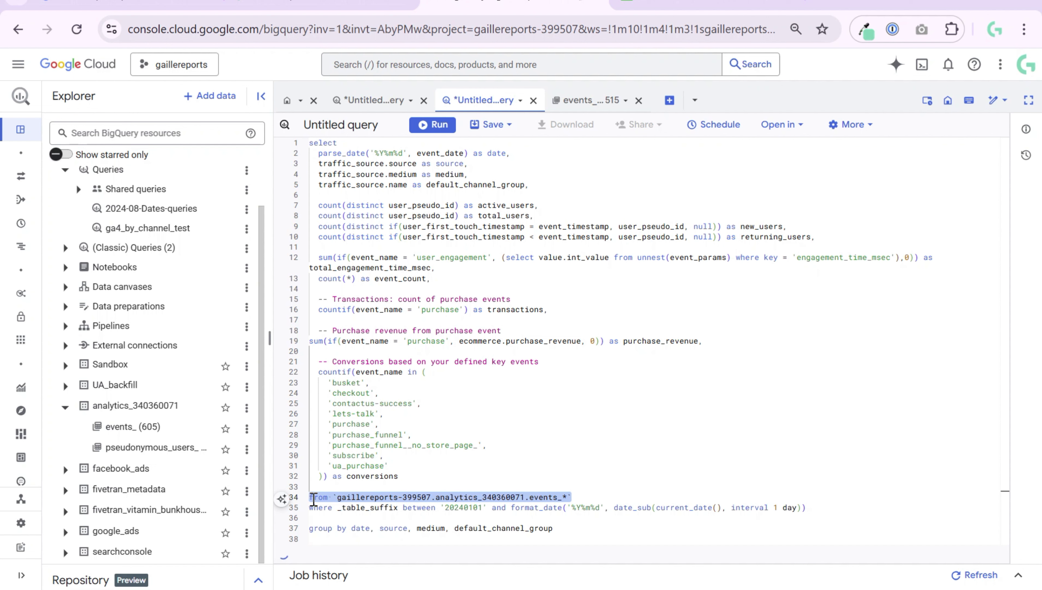
left_click_drag(576, 497, 219, 503)
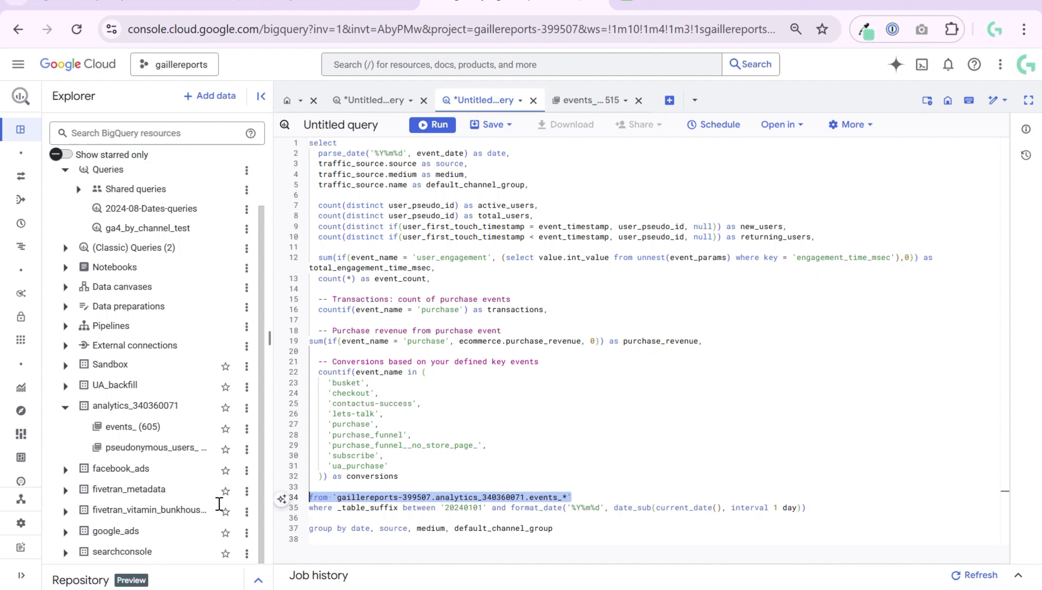
- Start a new query on the events_ tables and replace the 20250515 date suffix with the * wildcard
left_click(247, 430)
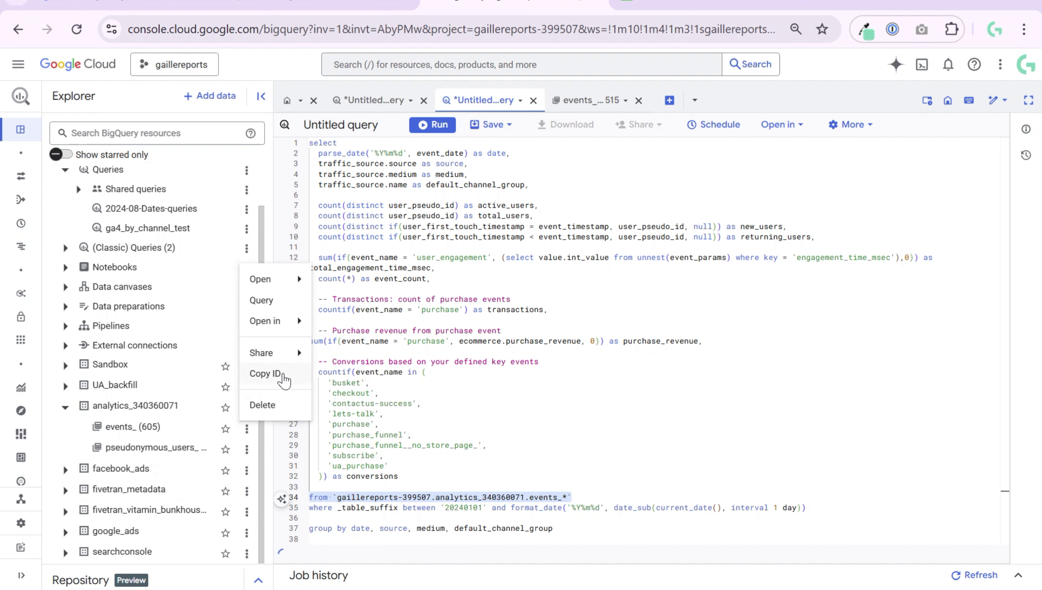
left_click(441, 471)
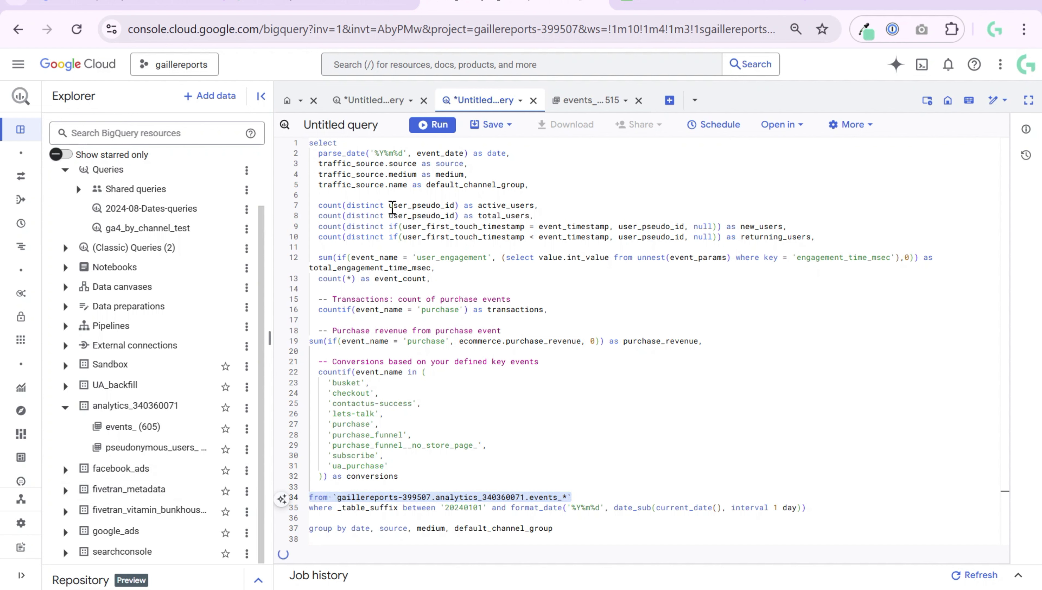
left_click(246, 429)
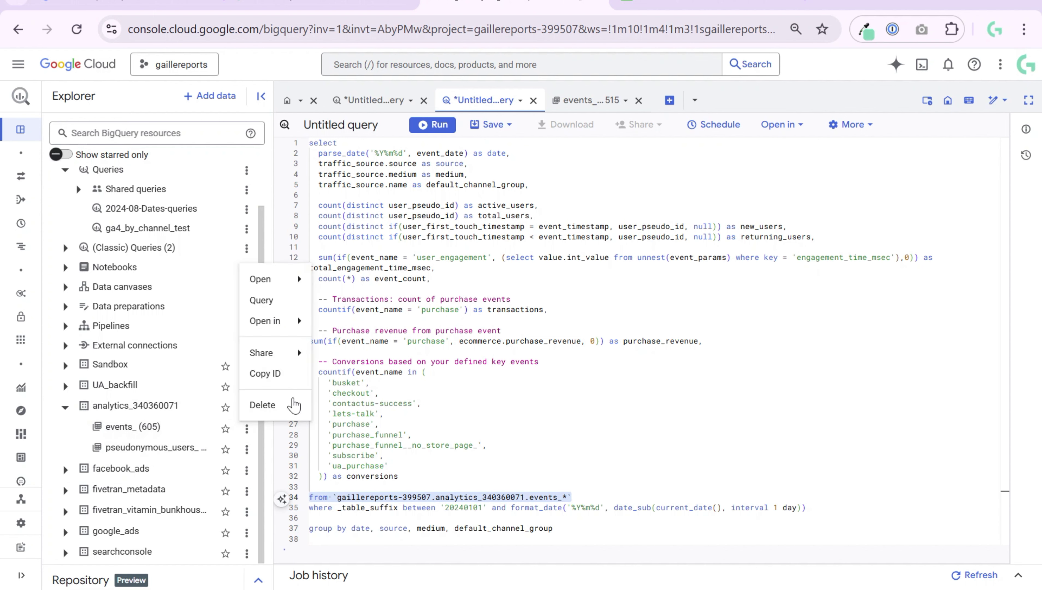
left_click(277, 301)
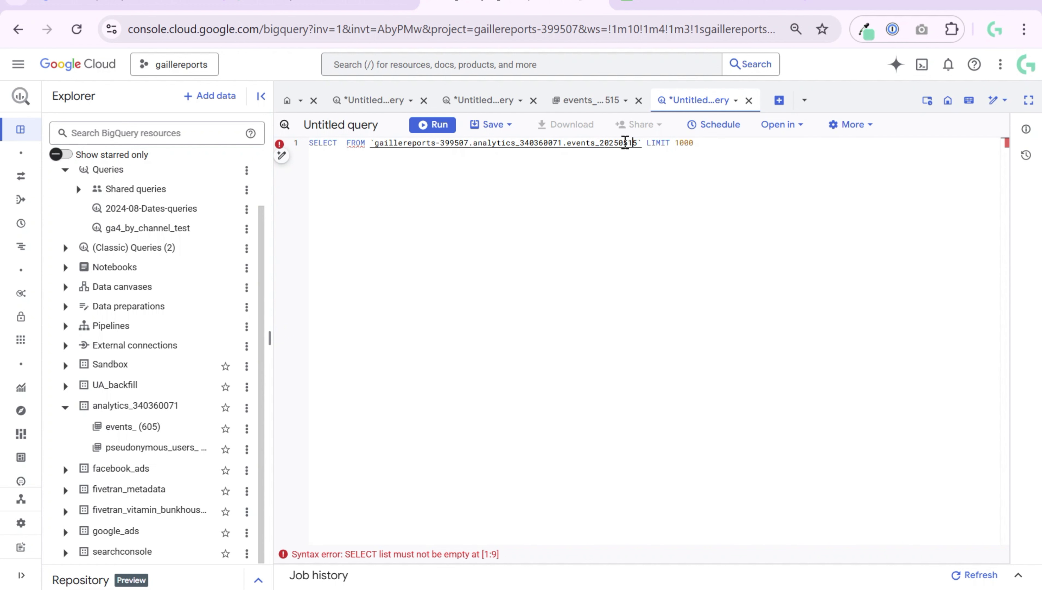
mouse_move(625, 143)
left_mouse_down()
mouse_move(641, 142)
mouse_move(604, 144)
left_mouse_up()
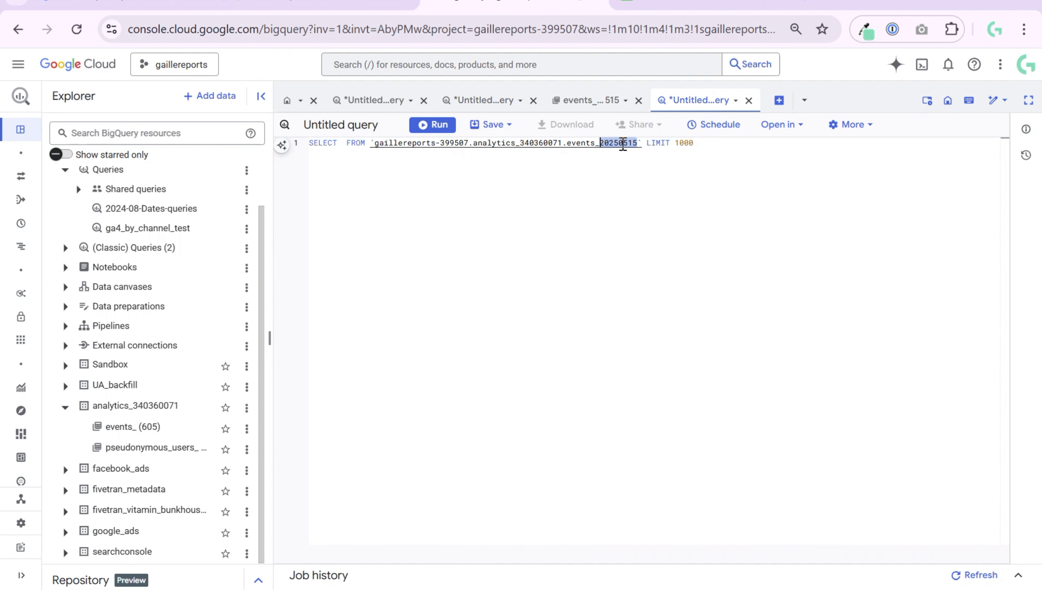
key("BackSpace")
type("*")
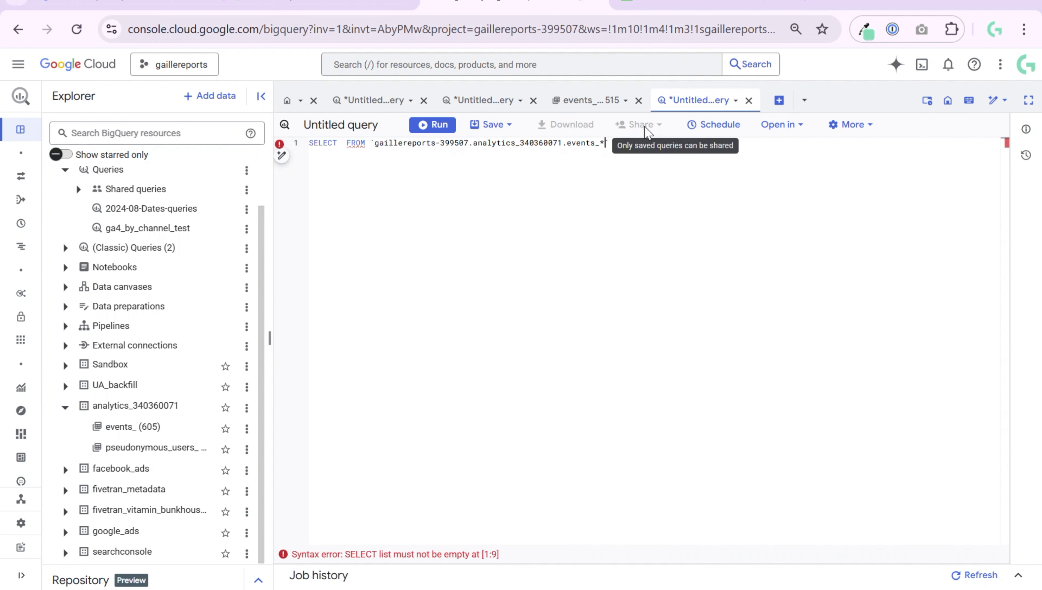
- Close the new wildcard query without saving it and return to the existing channel query
left_click(751, 101)
left_click(622, 353)
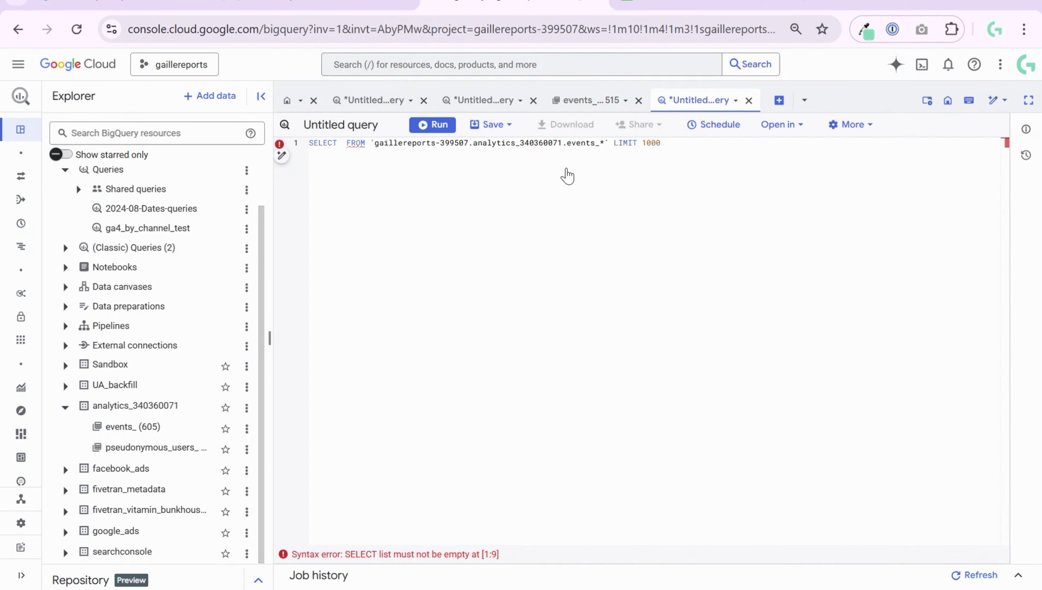
left_click(479, 100)
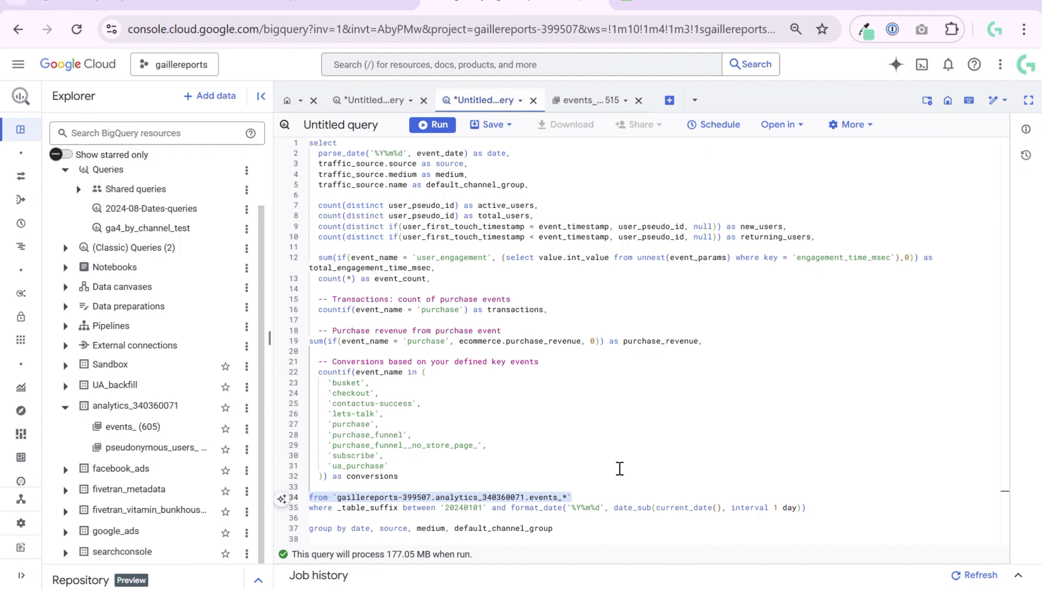
- Highlight the from clause that references the events_* wildcard table, then clear the selection
mouse_move(589, 495)
left_mouse_down()
mouse_move(264, 492)
mouse_move(576, 495)
left_mouse_up()
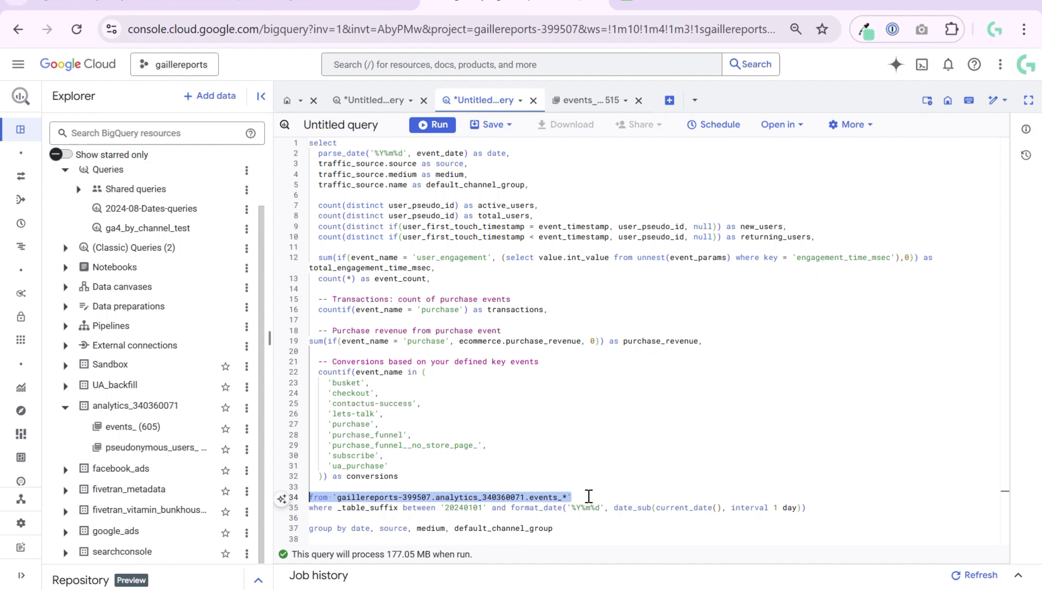
left_click_drag(540, 497, 283, 491)
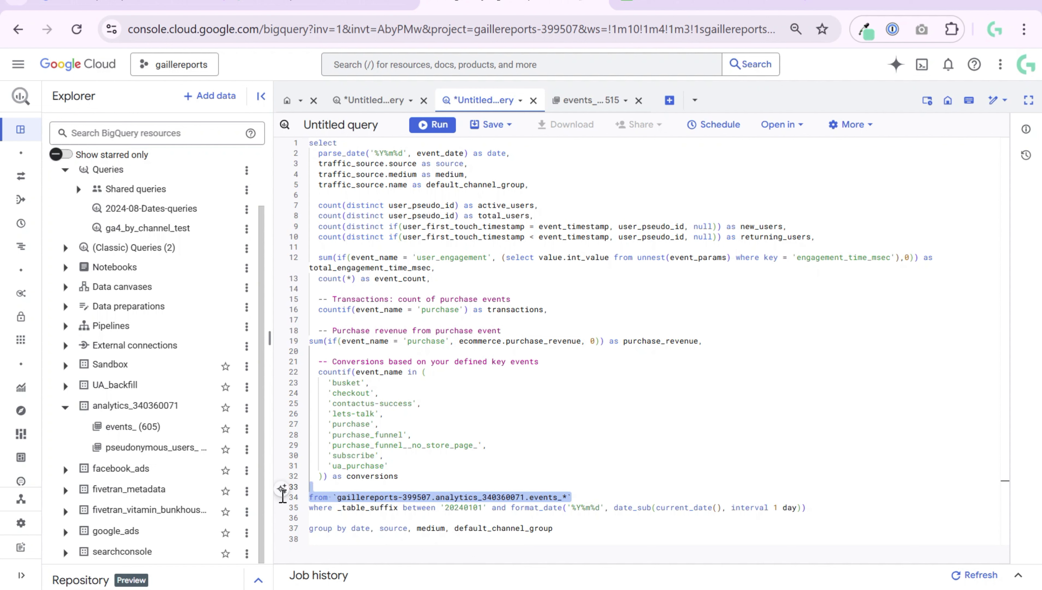
left_click(349, 515)
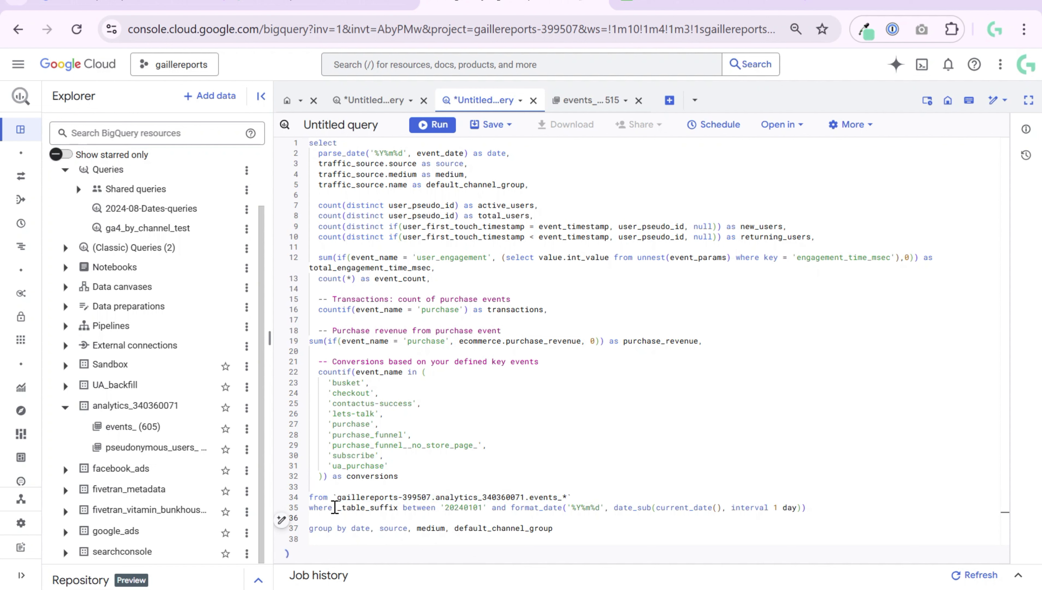
- Highlight _table_suffix, the start date '20240101', and the format_date end-date expression in the where clause
left_click_drag(335, 507, 396, 509)
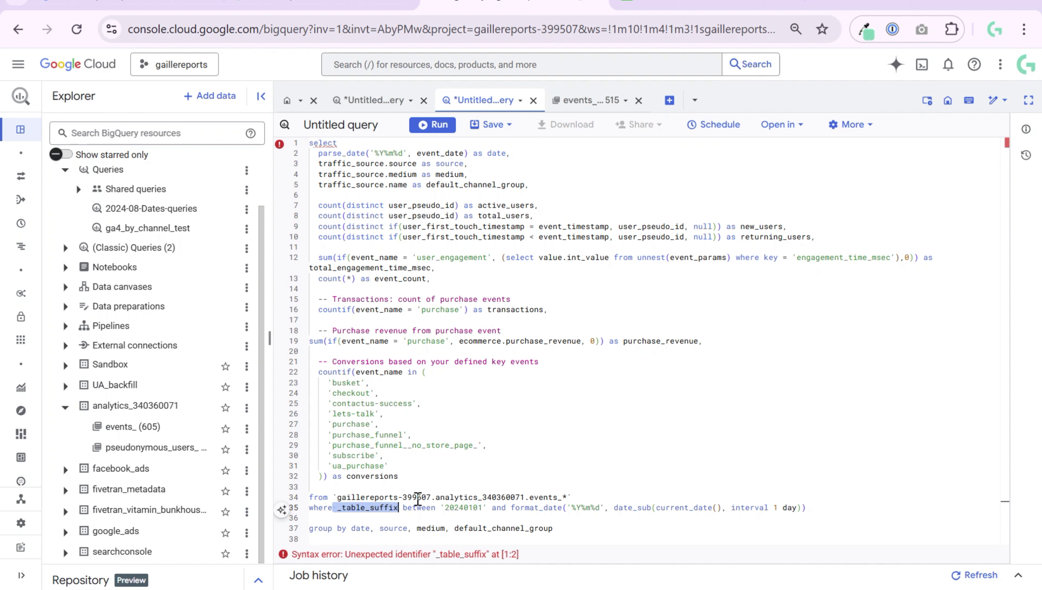
left_click(500, 507)
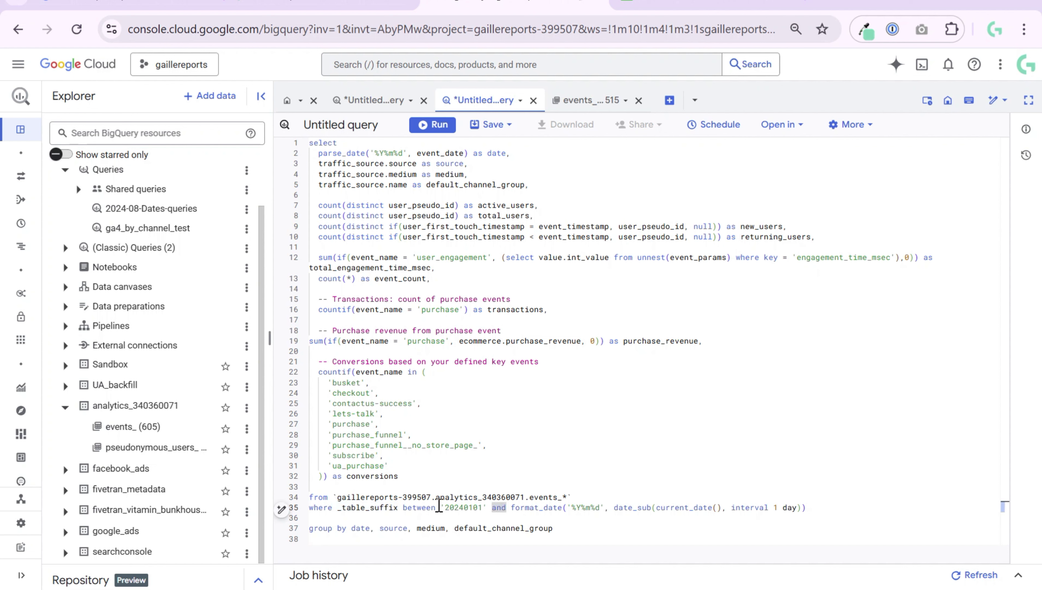
left_click_drag(441, 507, 486, 509)
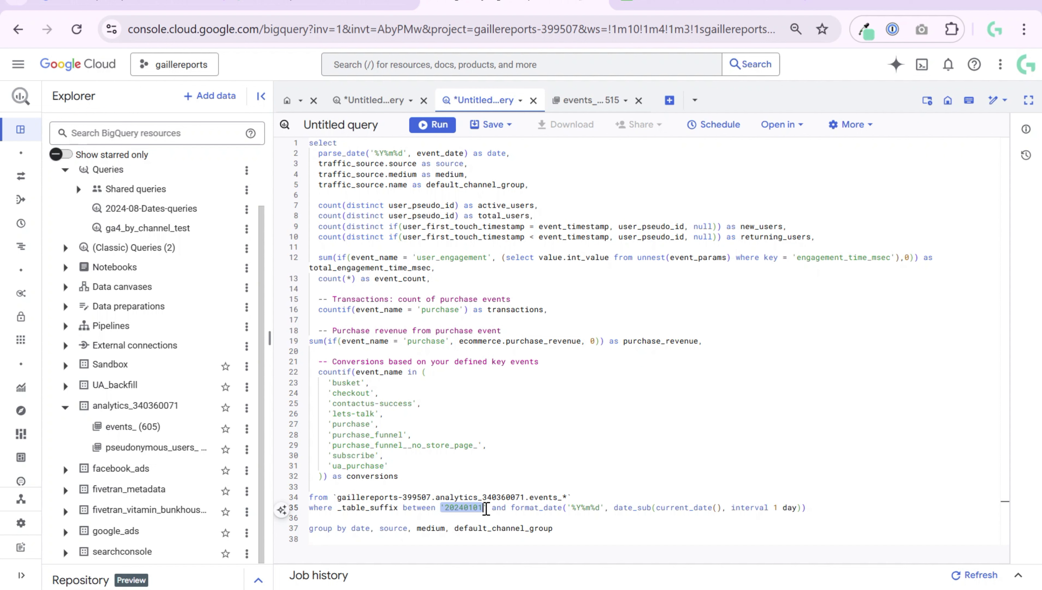
left_click(596, 494)
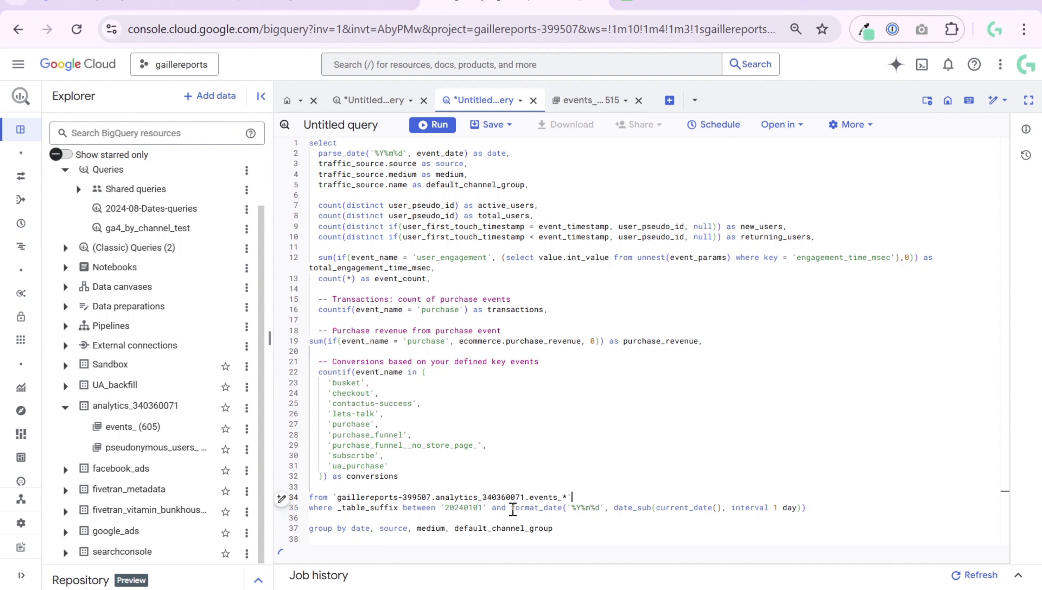
left_click_drag(511, 507, 810, 507)
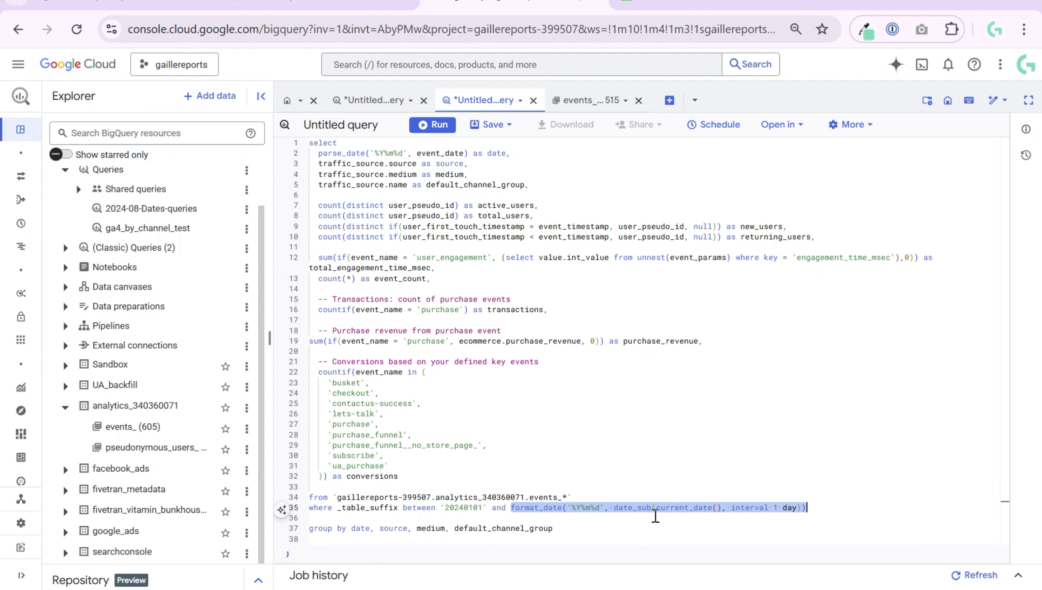
left_click(558, 393)
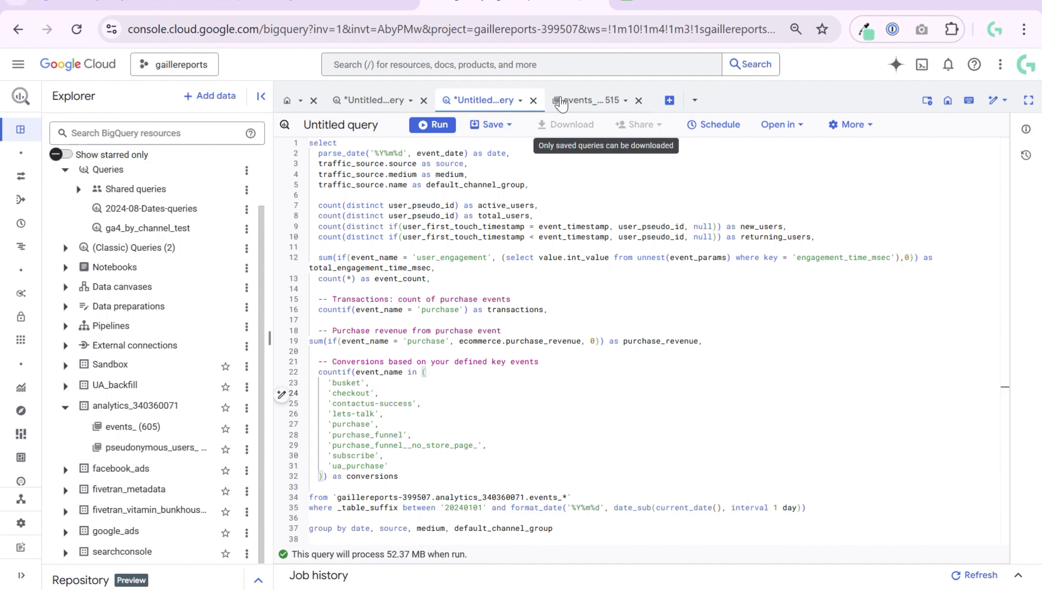
- Preview the events_20250515 rows, highlight the first row's event_date value, and return to the table schema
left_click(582, 100)
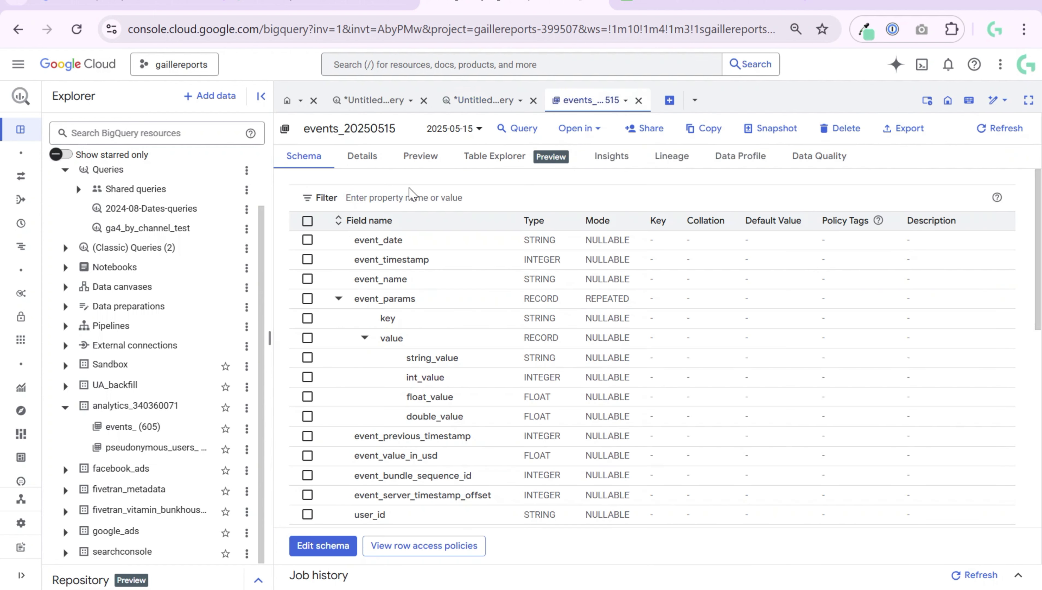
left_click(419, 164)
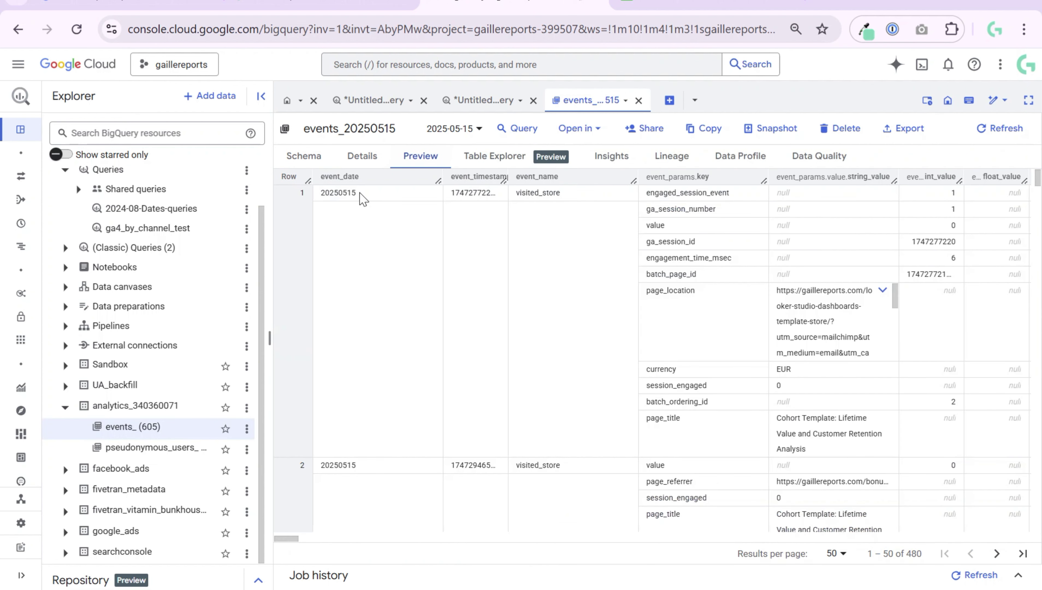
left_click_drag(359, 193, 305, 195)
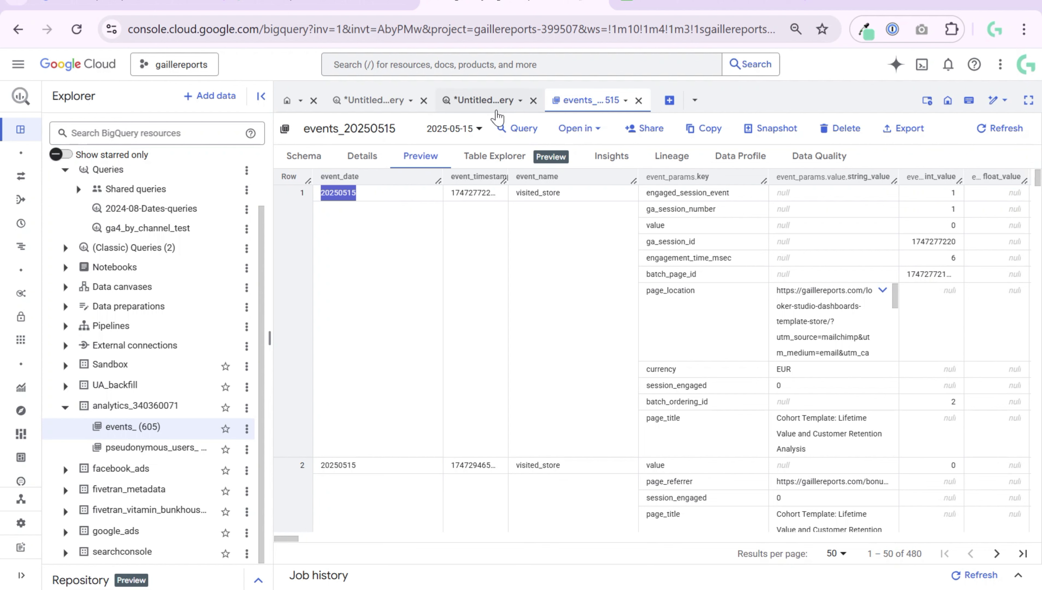
left_click(304, 162)
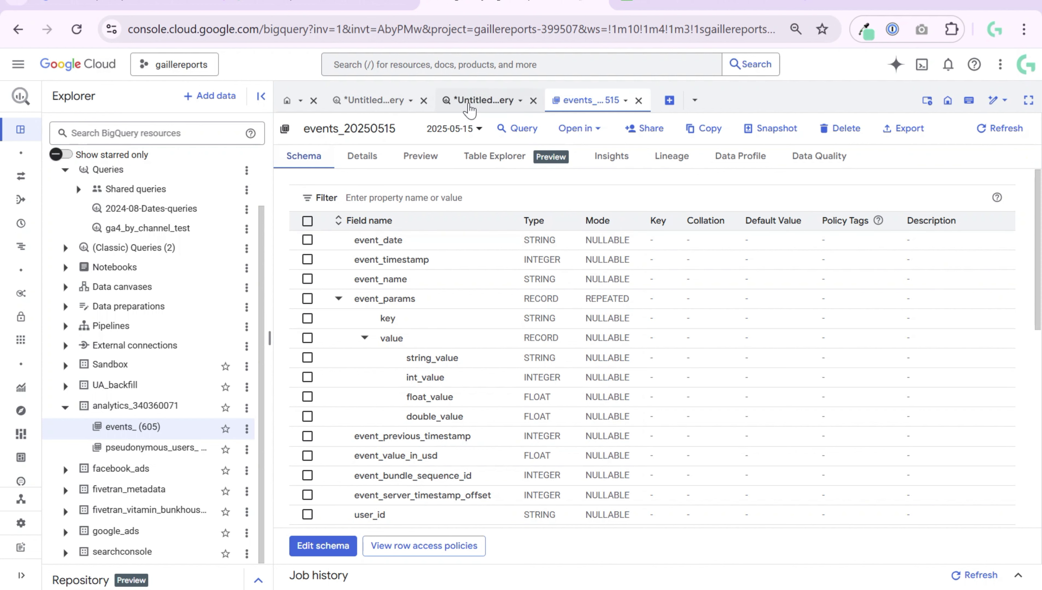
- Return to the channel query and highlight the date format, the 20240101 start date, and the parse_date('%Y%m%d', event_date) expression
left_click(460, 101)
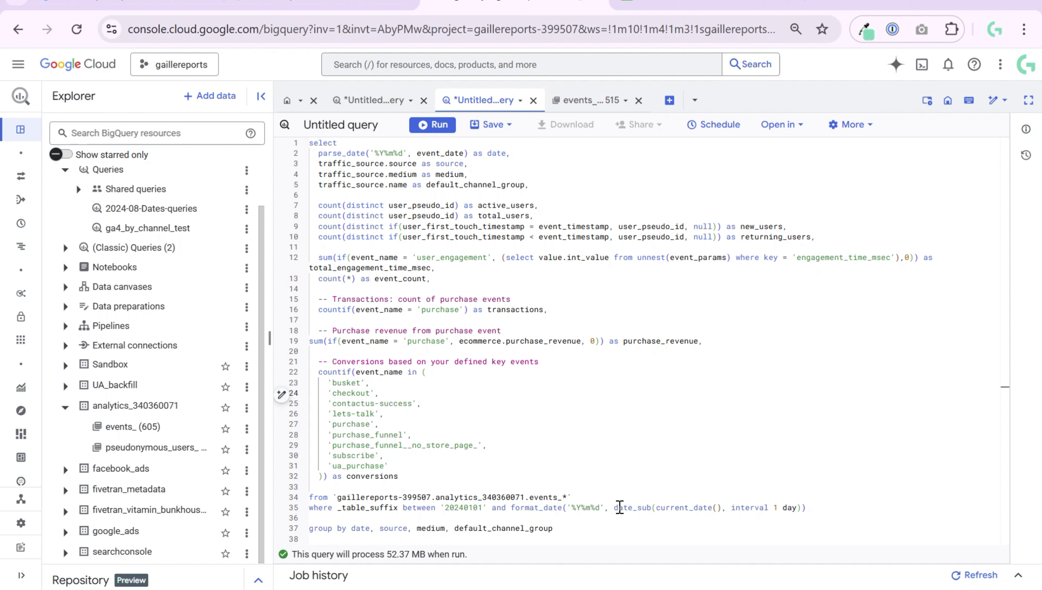
left_click_drag(604, 508, 595, 508)
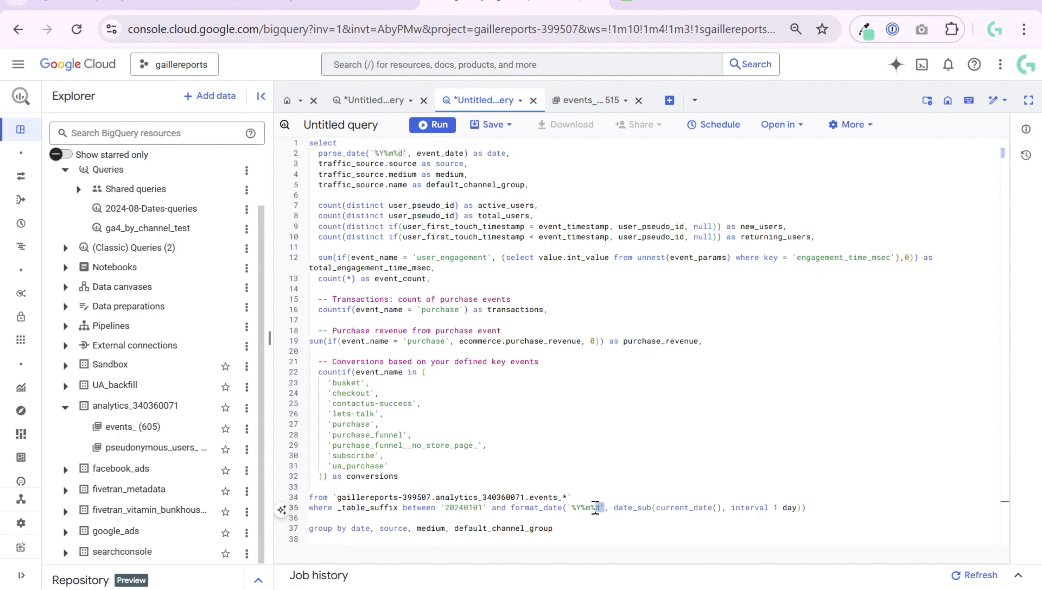
double_click(454, 507)
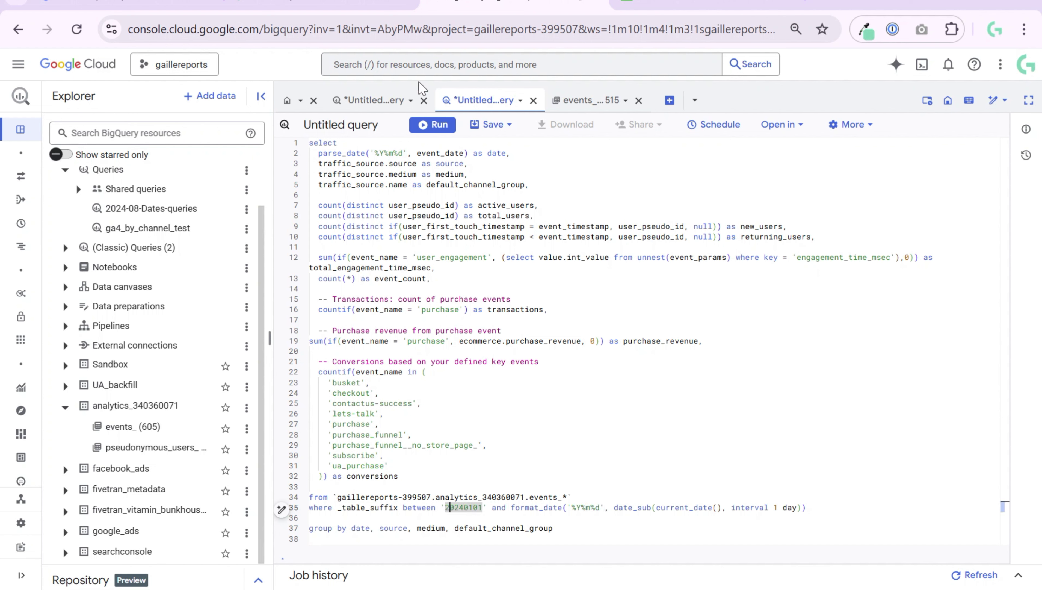
left_click(465, 153)
key("shift+Home")
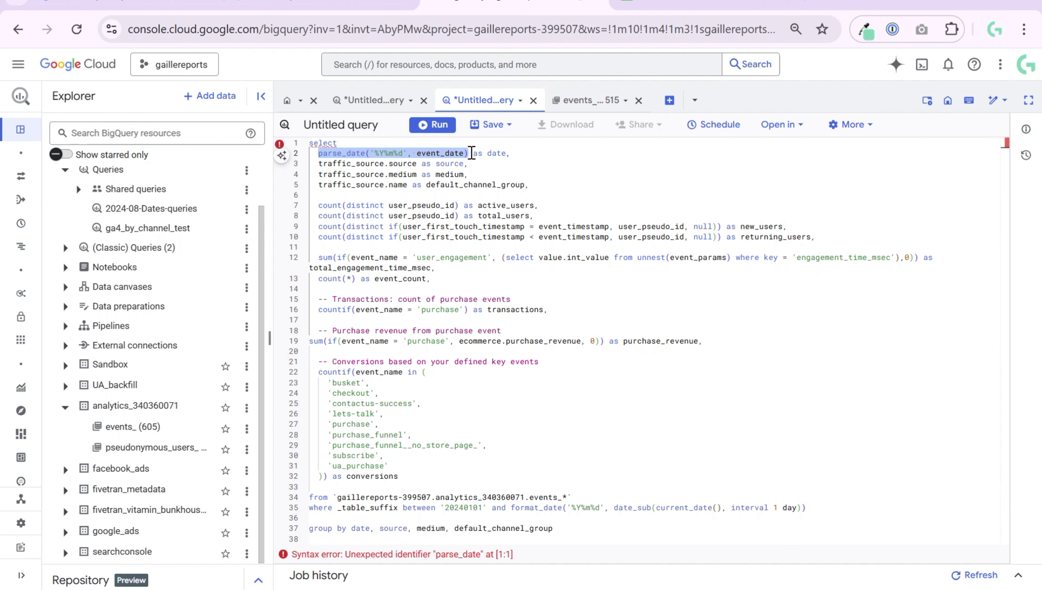
left_click_drag(472, 153, 323, 156)
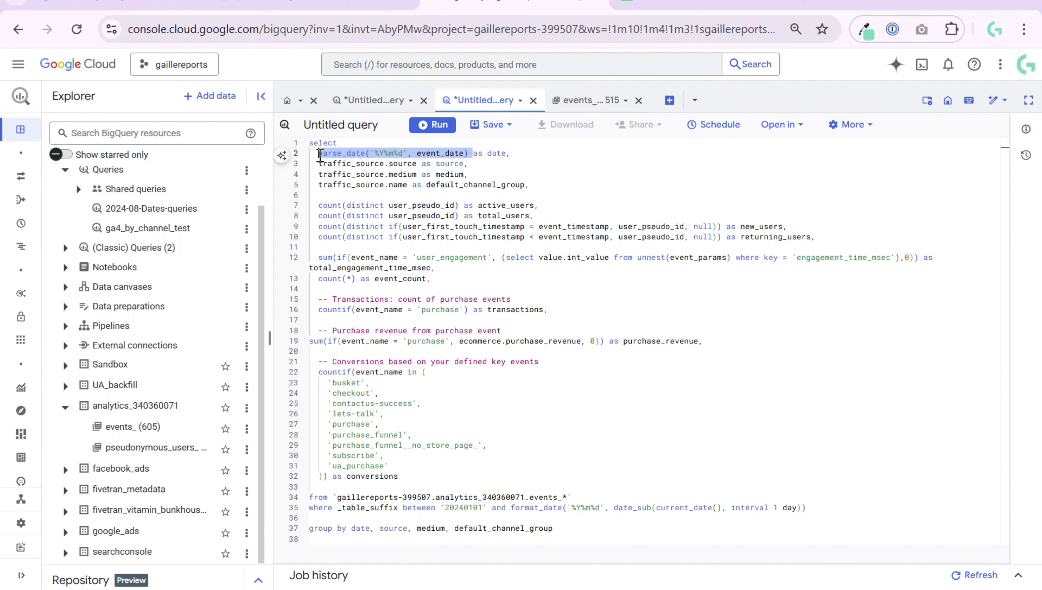
left_click(597, 477)
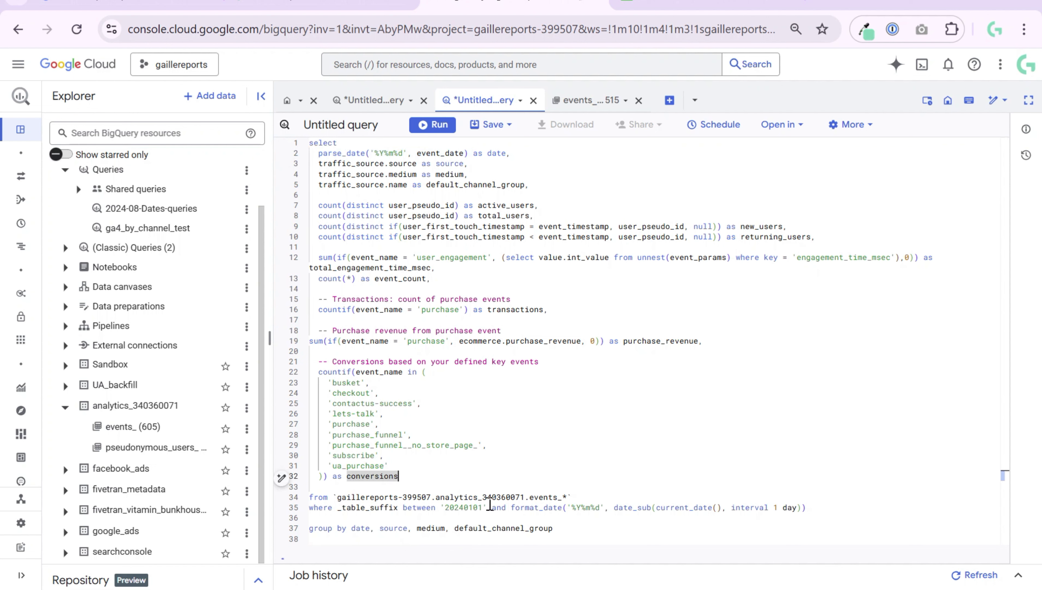
- Highlight the 20240101 start date and the format_date and date_sub functions in the where clause
left_click_drag(482, 507, 444, 506)
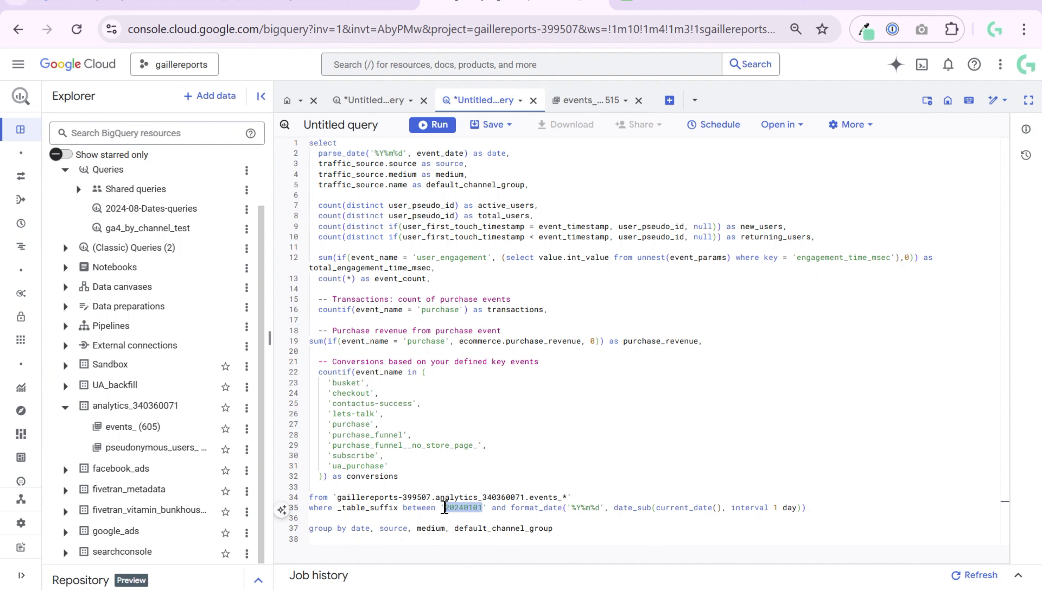
left_click(556, 464)
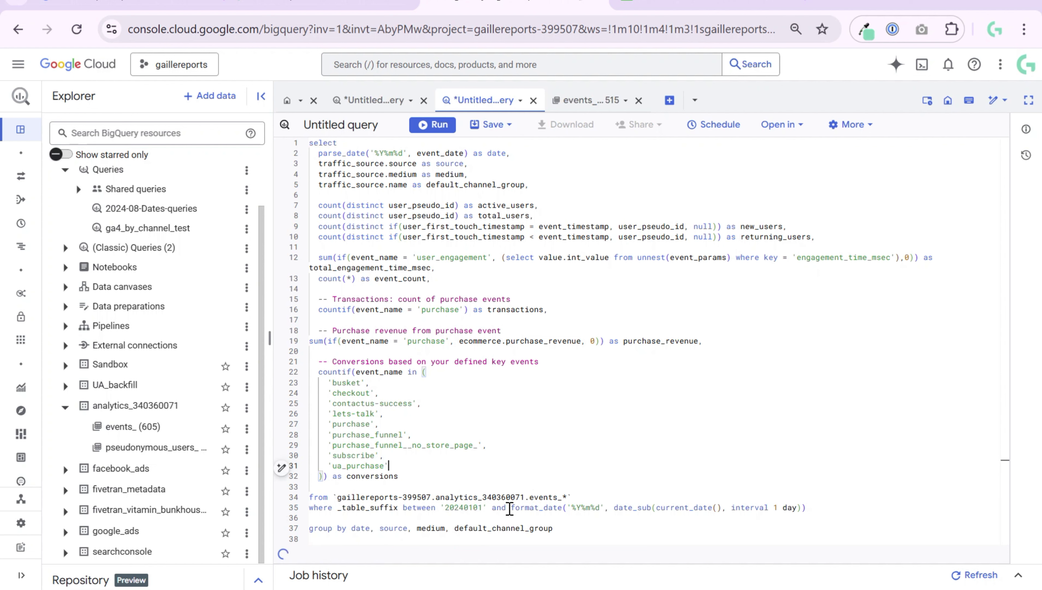
left_click_drag(507, 507, 571, 507)
double_click(620, 507)
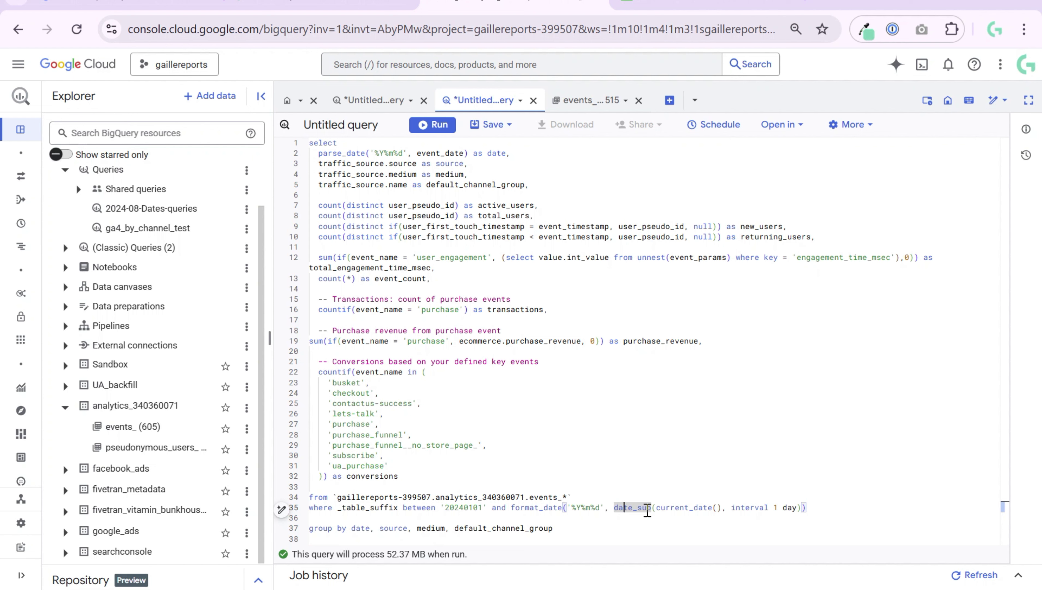
- Highlight current_date() and the interval 1 day arguments inside the date_sub function
left_click_drag(807, 508, 774, 507)
left_click(725, 509)
left_click(657, 508)
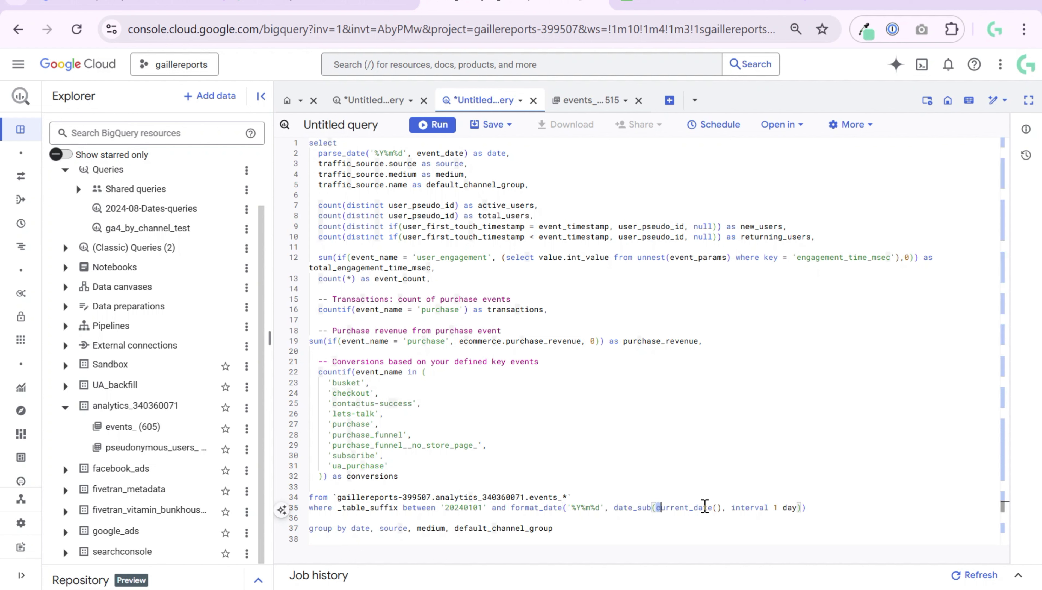
left_click(723, 508, "shift")
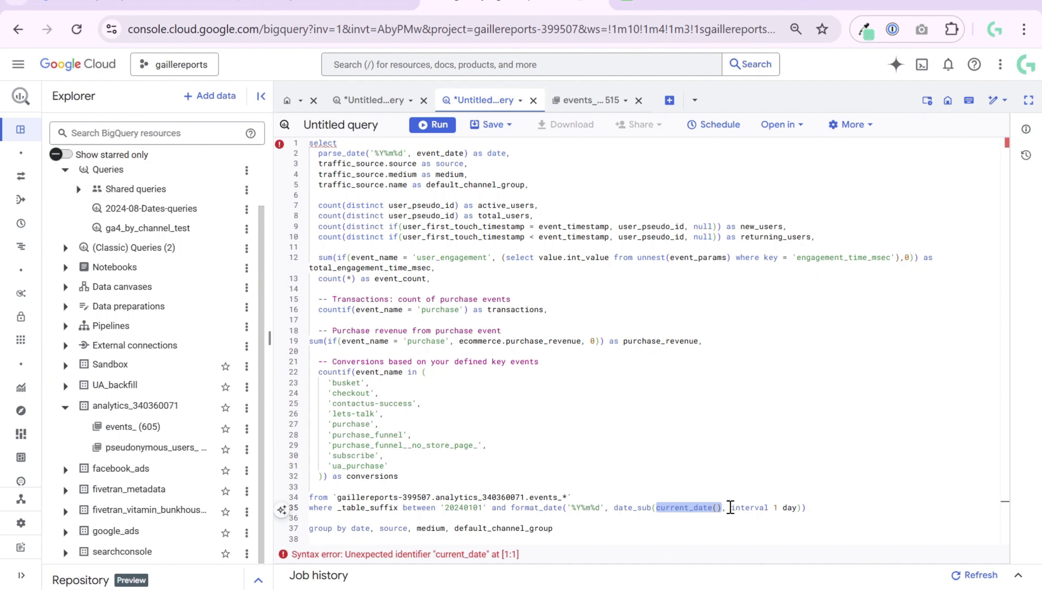
left_click_drag(726, 508, 775, 508)
left_click(774, 508)
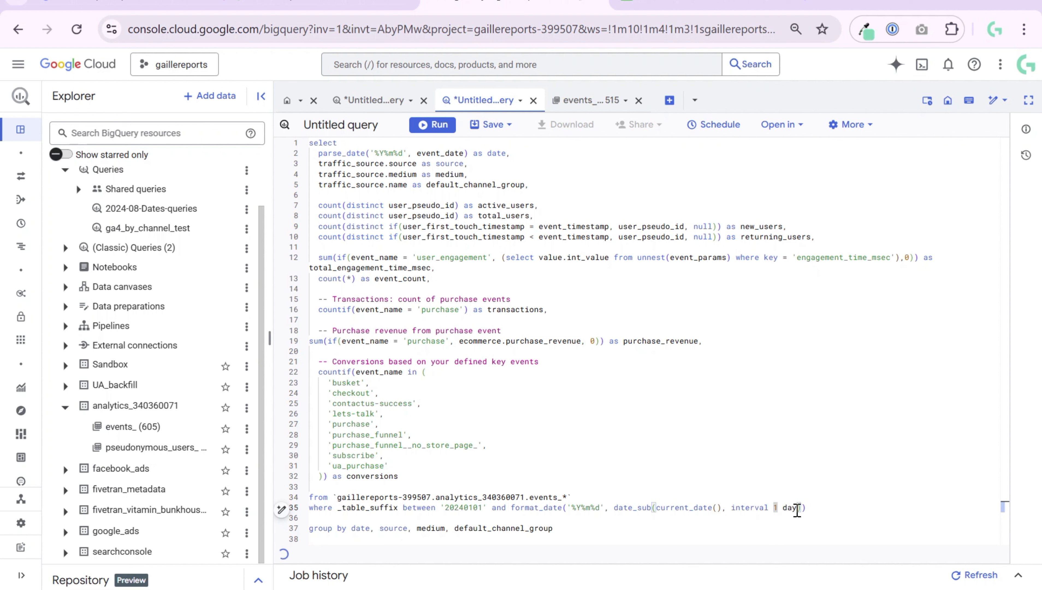
left_click_drag(796, 509, 782, 509)
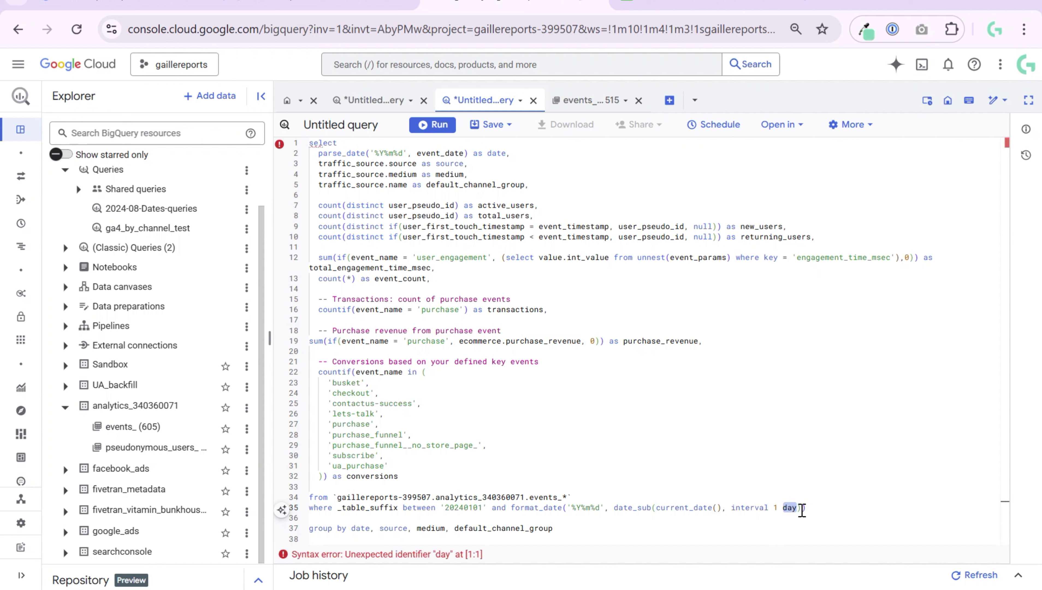
left_click(778, 507)
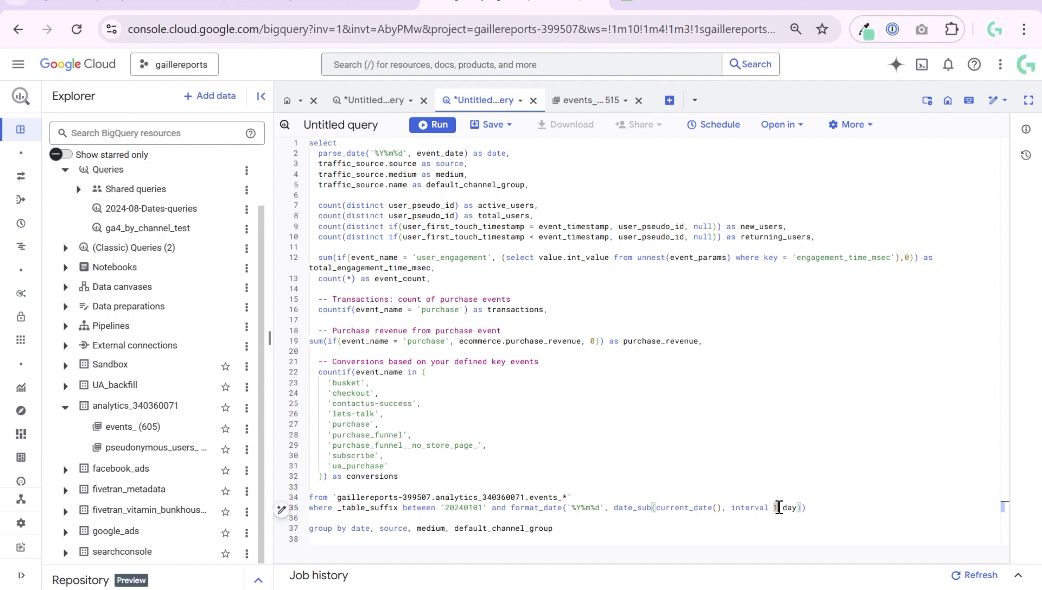
- Highlight the where clause filtering _table_suffix, the group by clause, and the date column within the grouping
left_click(821, 507)
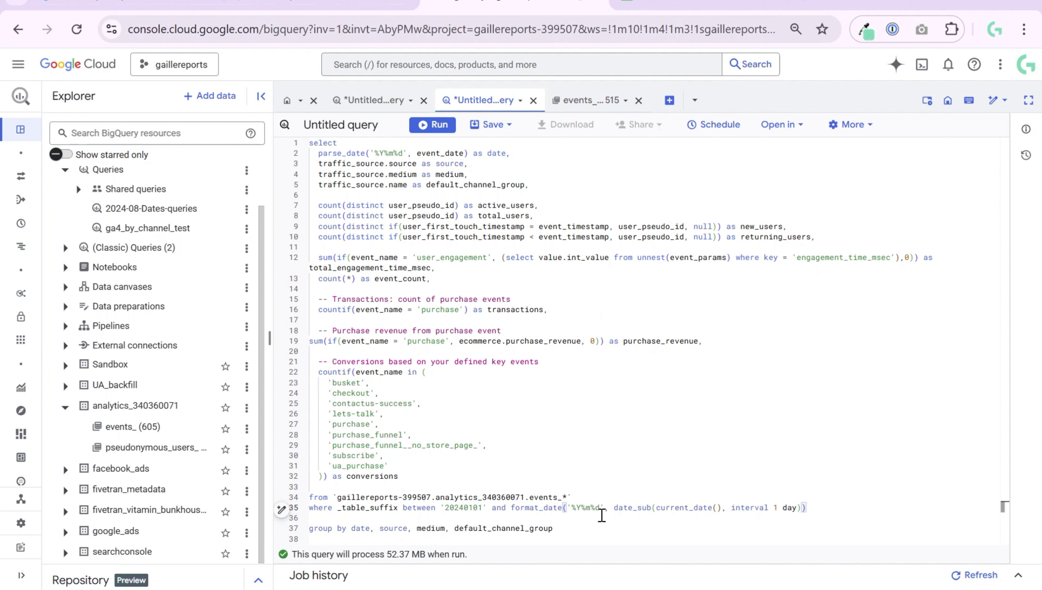
left_click_drag(806, 508, 279, 505)
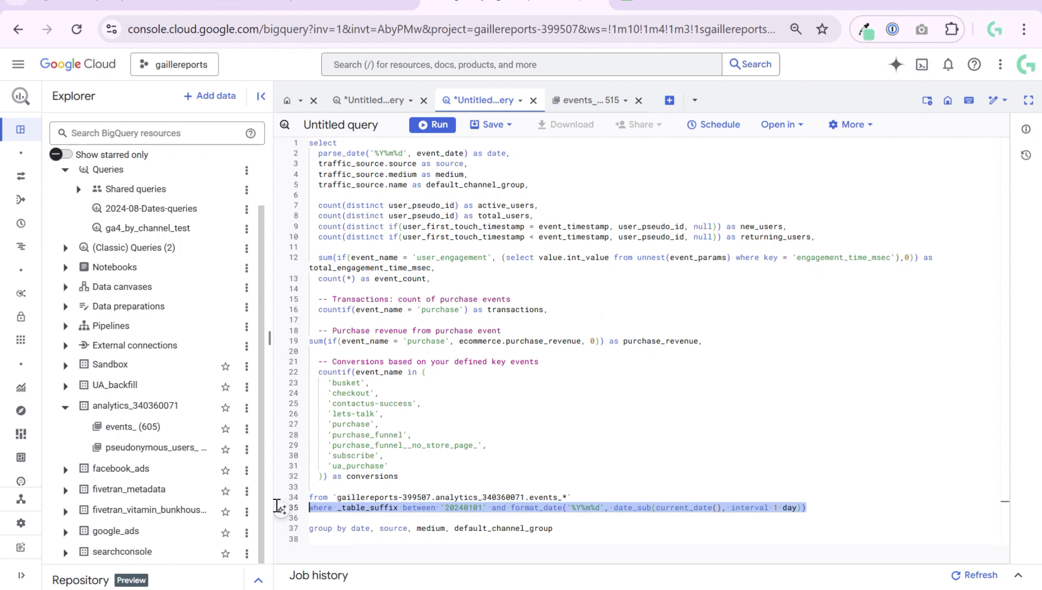
left_click_drag(553, 528, 286, 529)
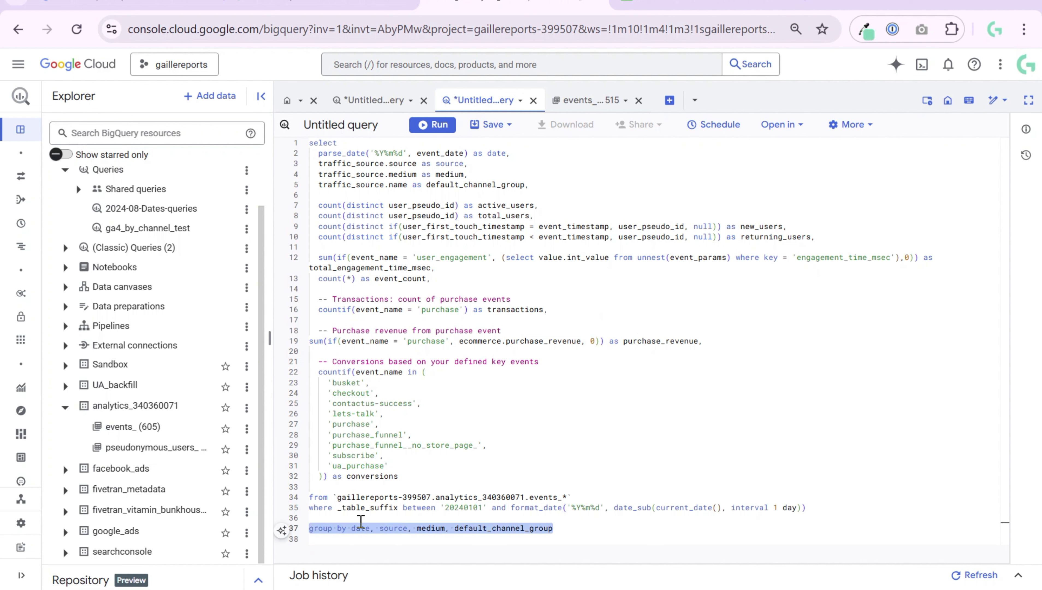
left_click(553, 520)
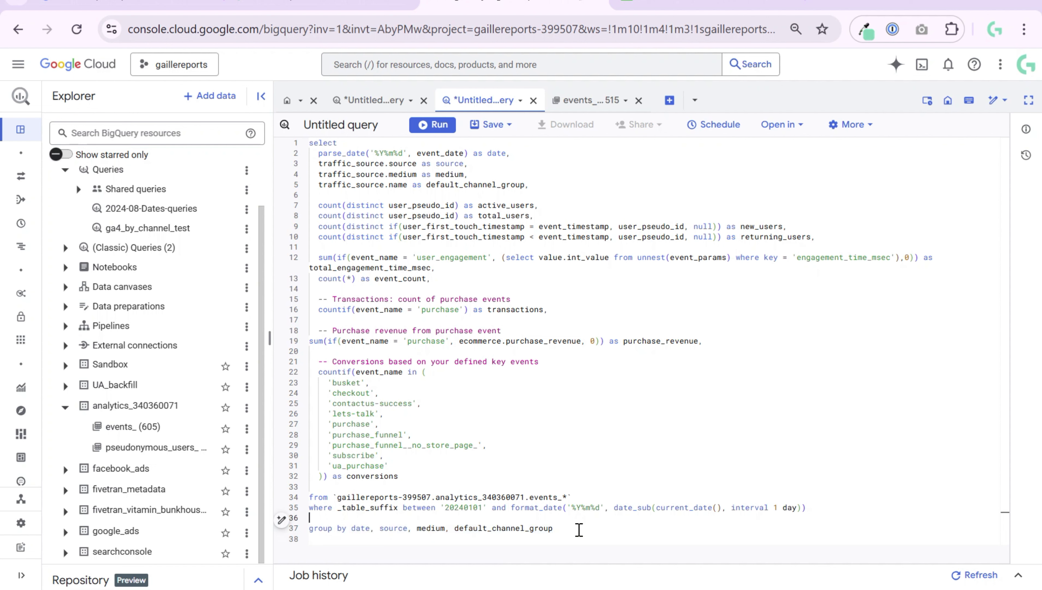
left_click_drag(350, 528, 371, 528)
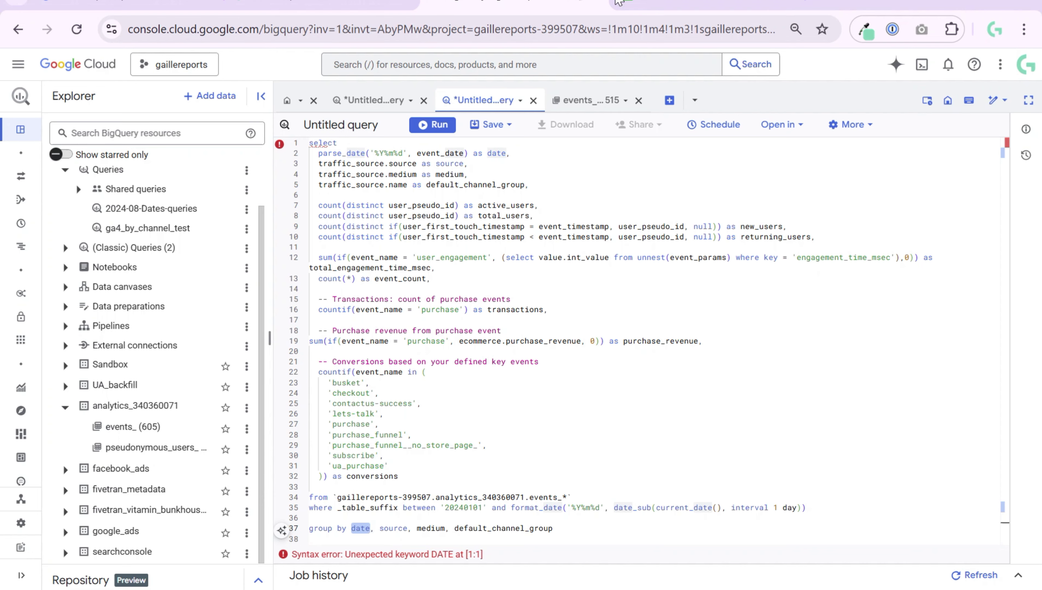
key("ctrl+Tab")
left_click(116, 208)
left_click(61, 180)
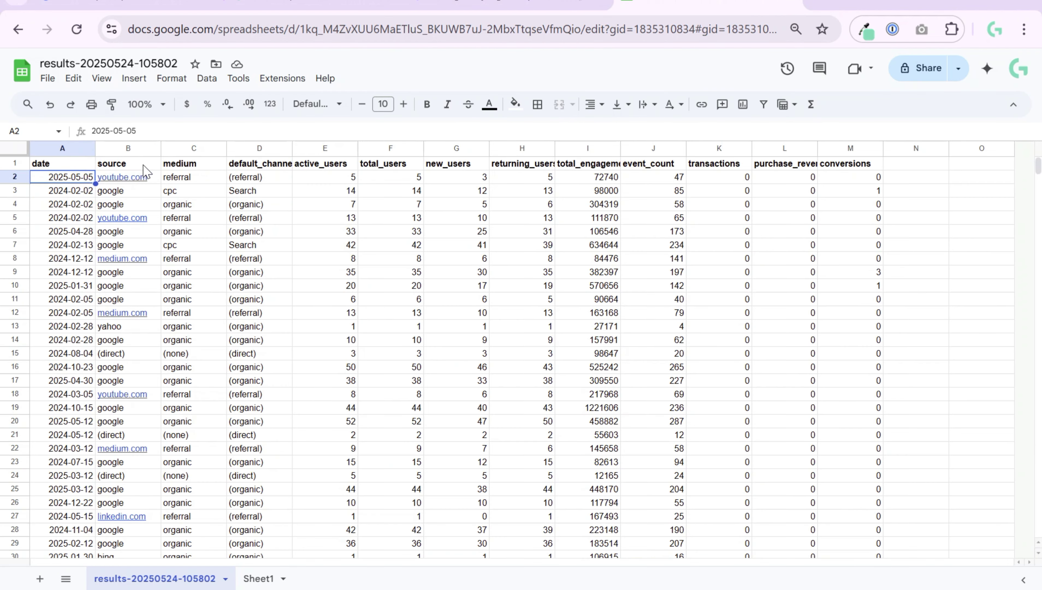
left_click_drag(273, 166, 281, 289)
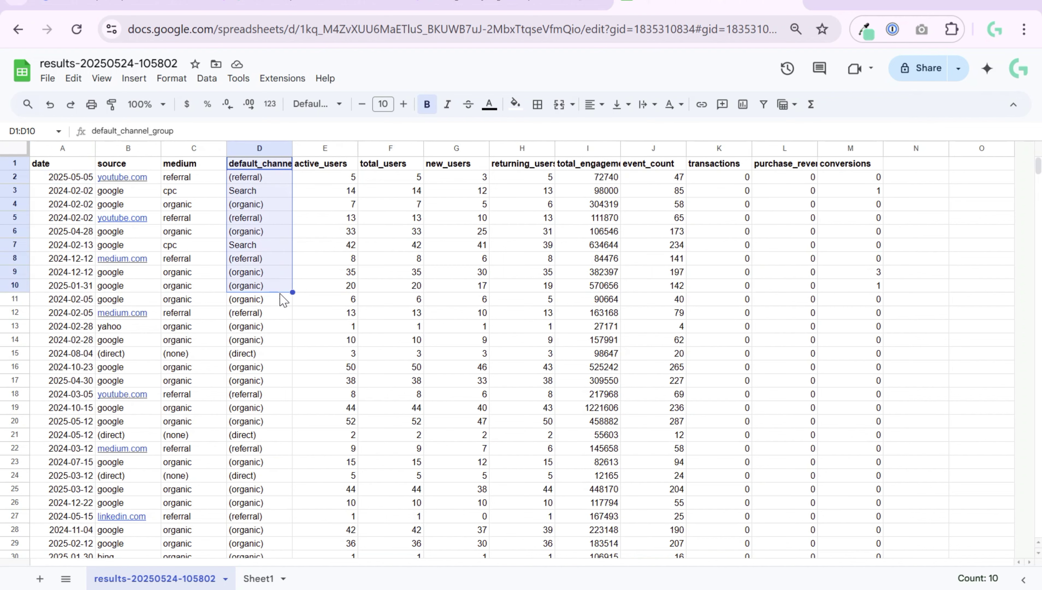
- Return to the channel query in BigQuery and highlight the group by date, source, medium, default_channel_group line
left_click(512, 3)
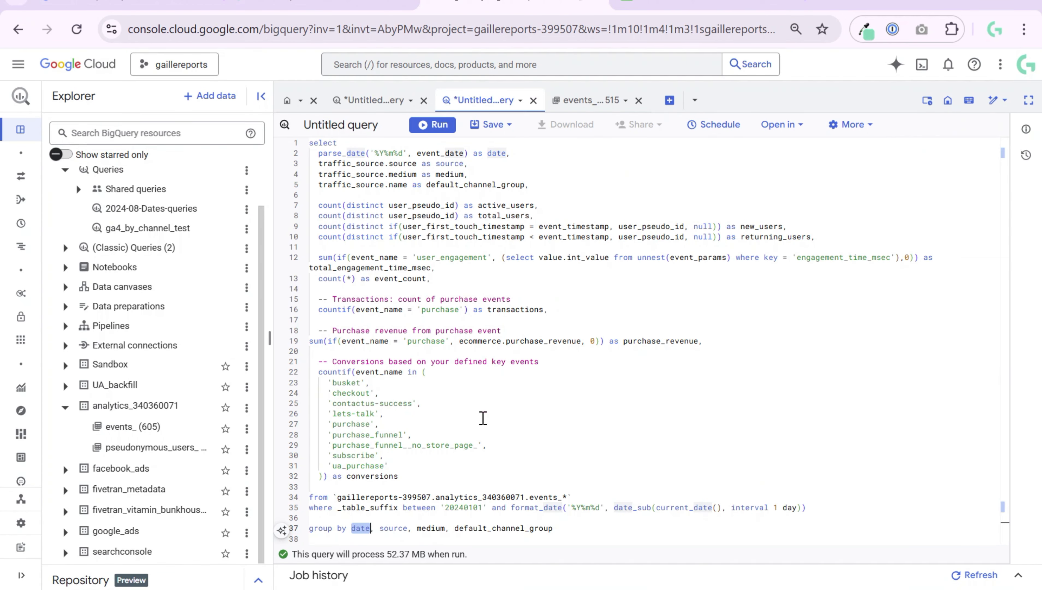
left_click_drag(563, 526, 308, 530)
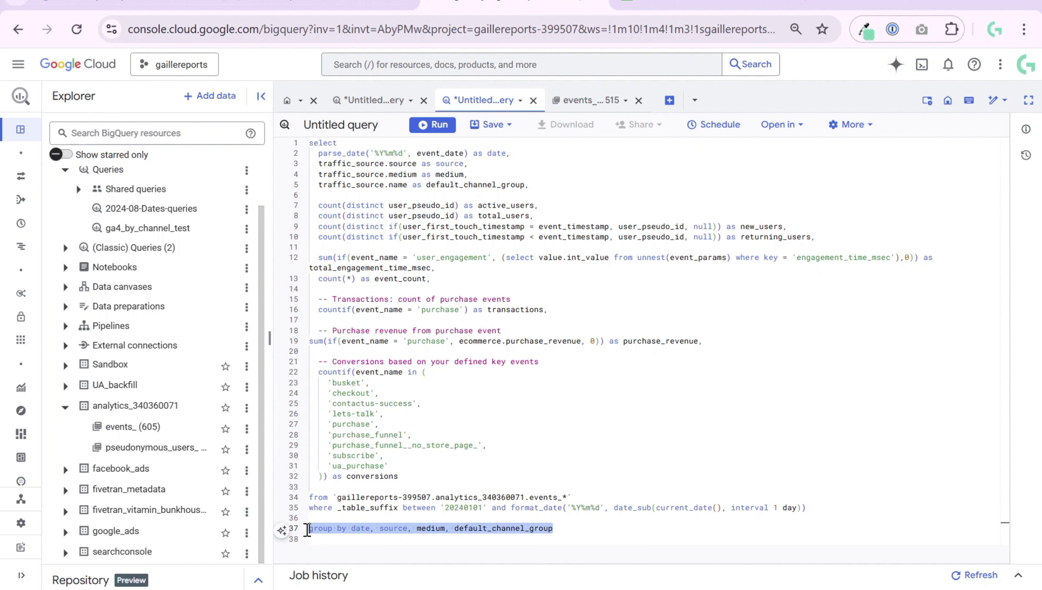
left_click(578, 519)
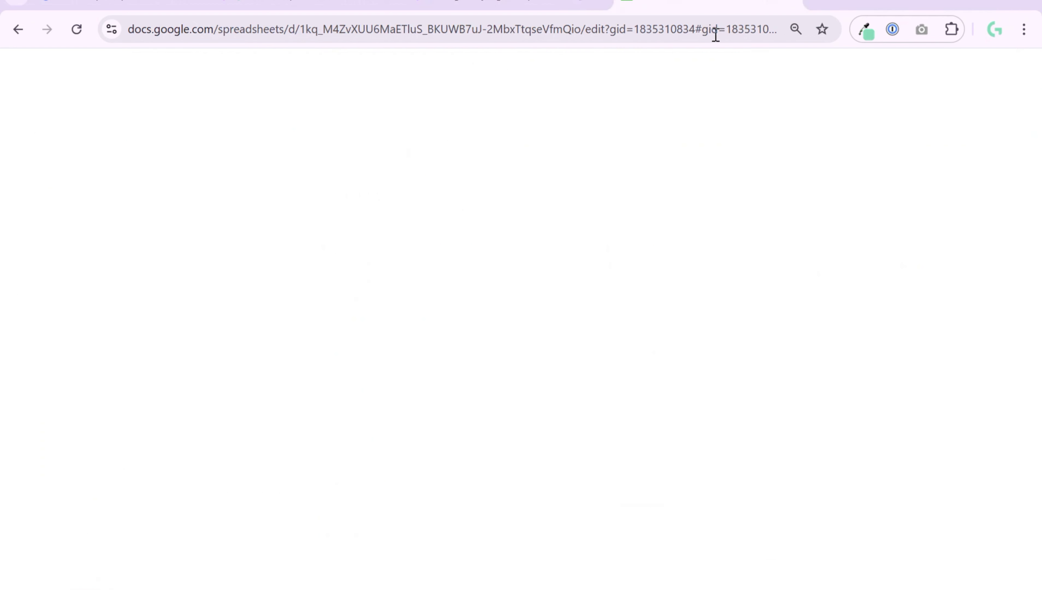
- Switch to the Google Sheets results and jump to the last filled row of the date column
left_click(66, 259)
key("ctrl+Down")
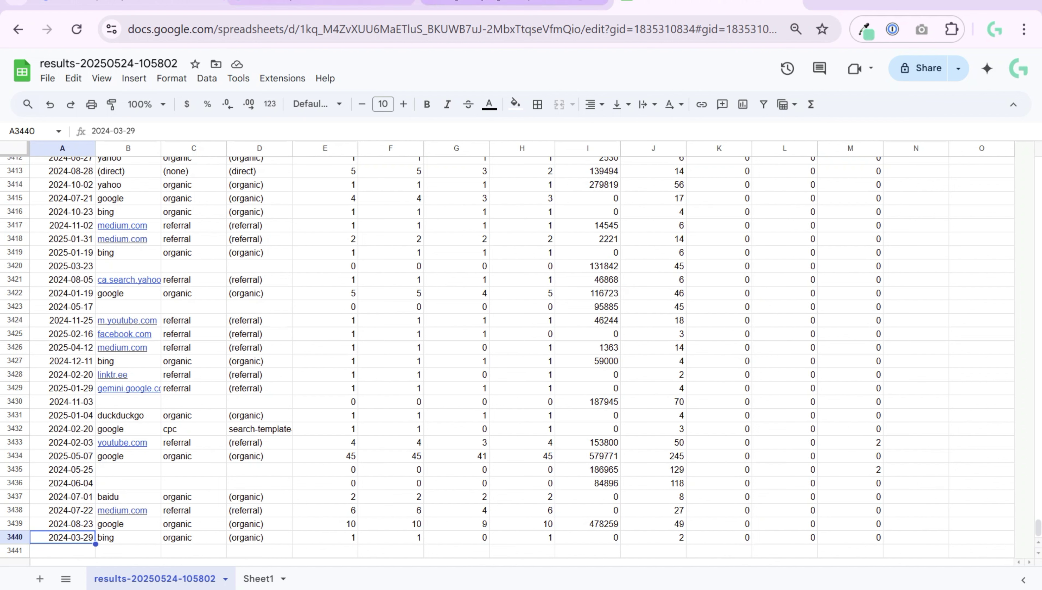
- Switch back to the BigQuery channel query, highlight the whole group by line again, and clear the selection
mouse_move(505, 8)
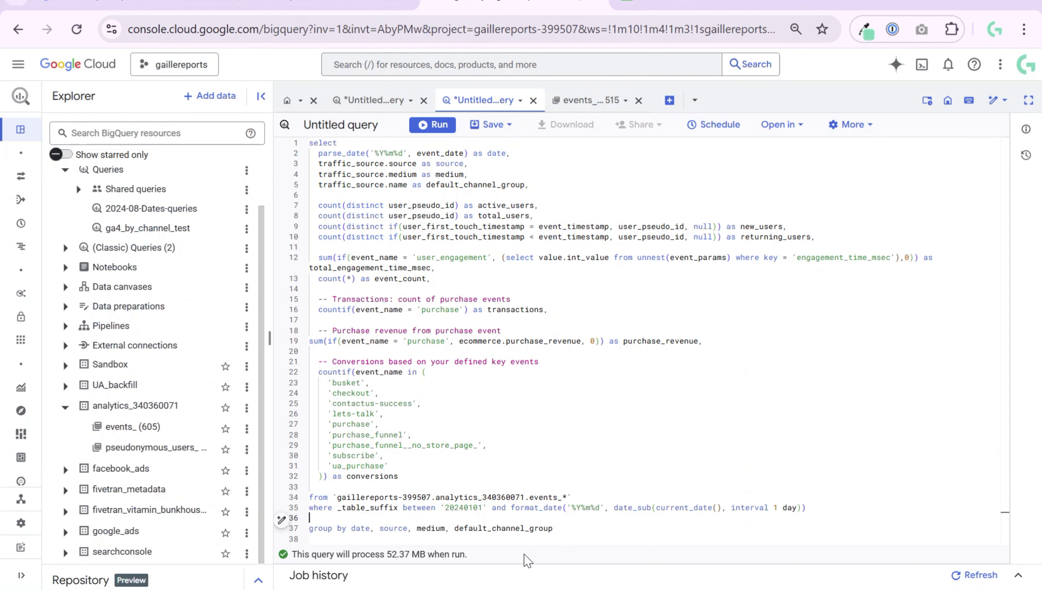
left_click_drag(551, 522, 312, 531)
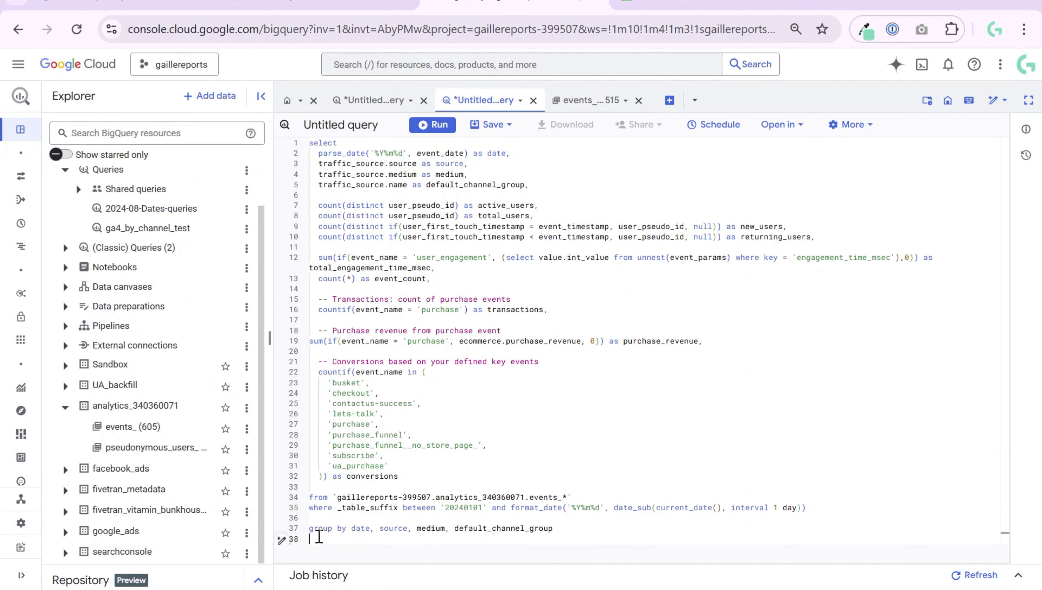
left_click(291, 529)
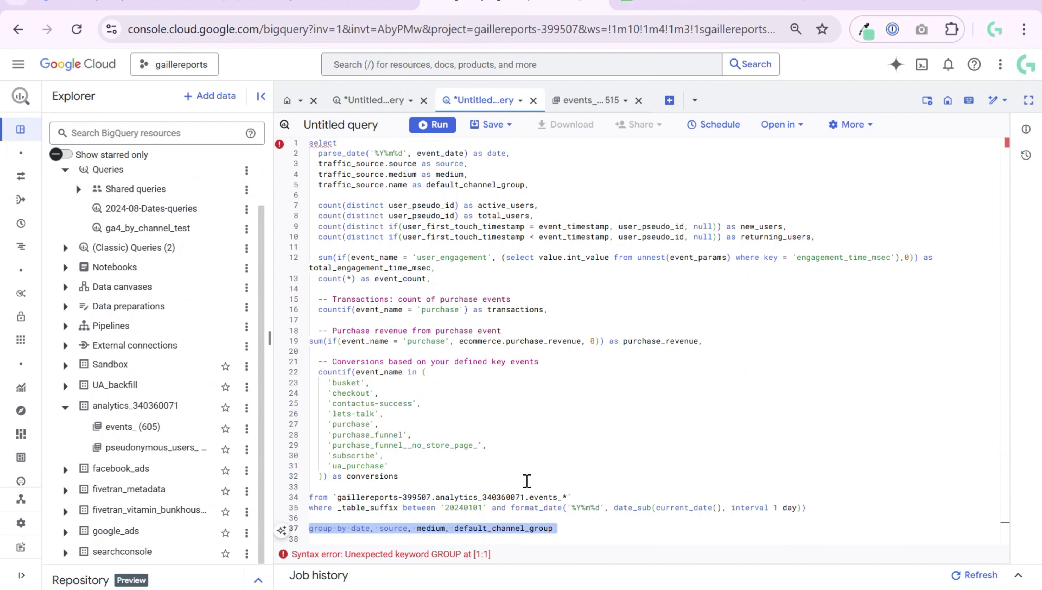
left_click(551, 401)
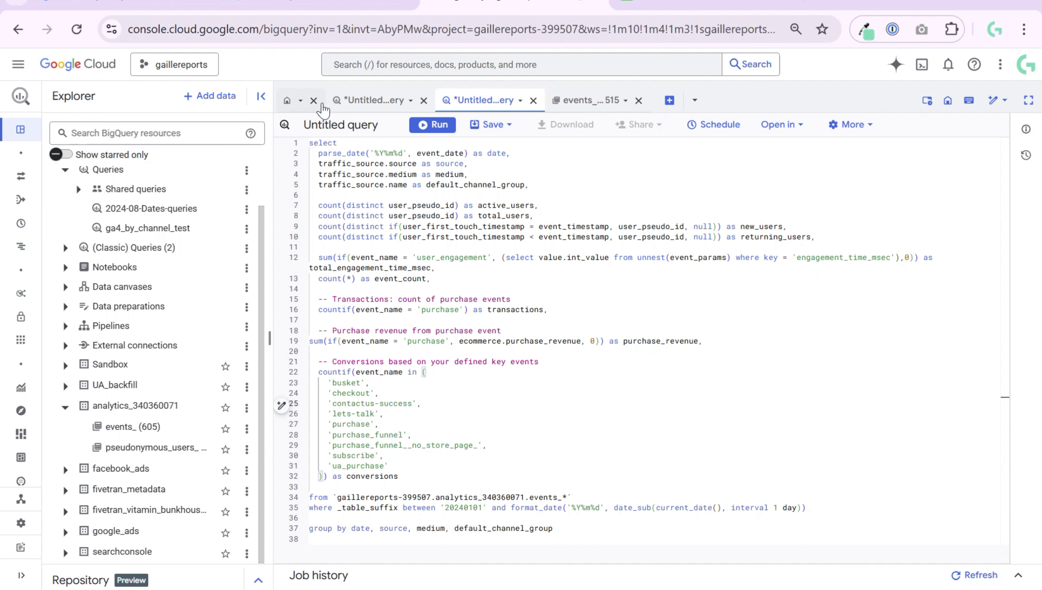
- Highlight the parse_date line in the select list, its event_date argument, and the parse_date function name
left_click_drag(512, 153, 315, 154)
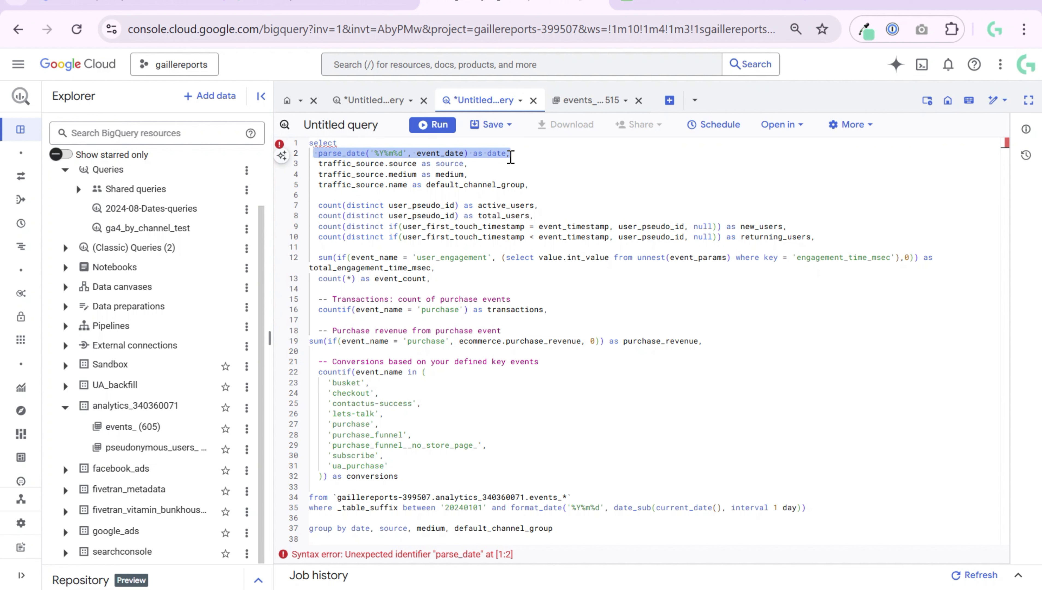
left_click(422, 163)
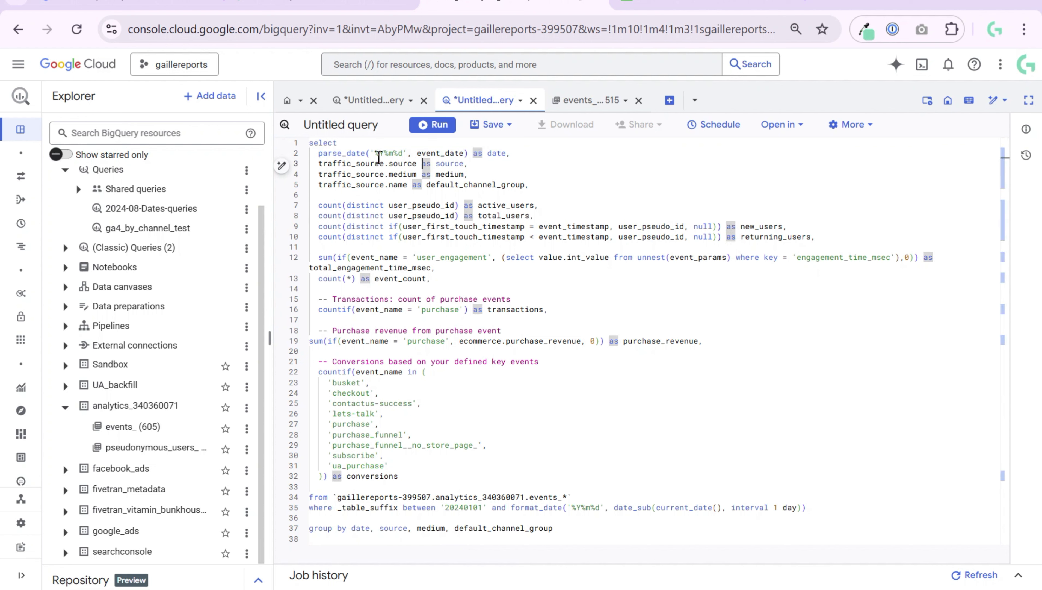
left_click_drag(417, 153, 459, 152)
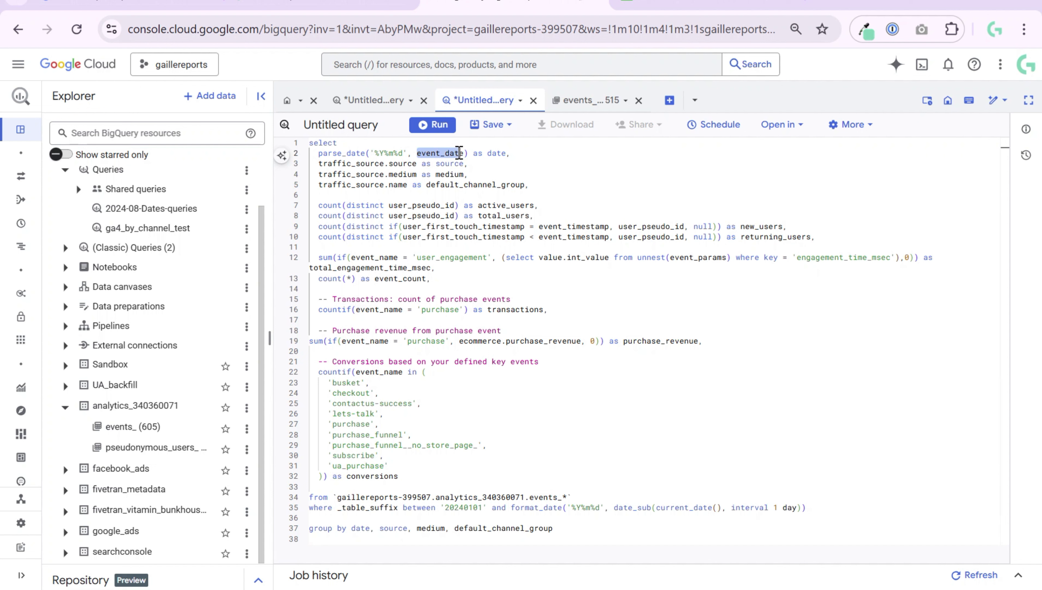
left_click(361, 162)
left_click_drag(319, 152, 379, 153)
left_click(384, 153)
- Highlight traffic_source.source in the query, then expand the traffic_source record in the events_20250515 schema, with event_params collapsed
left_click(315, 163)
left_click_drag(348, 165, 466, 167)
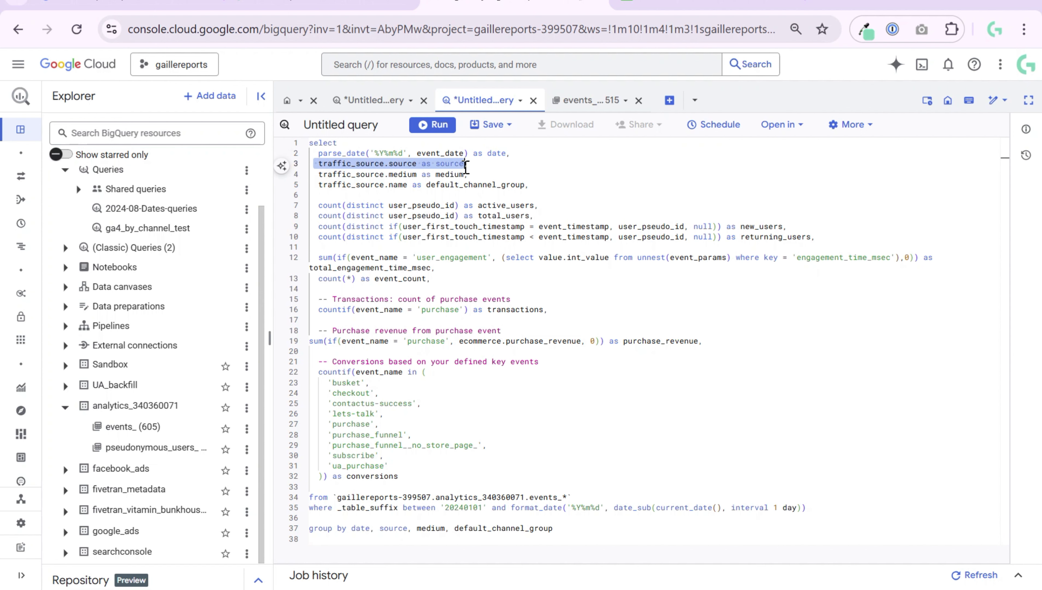
left_click(587, 100)
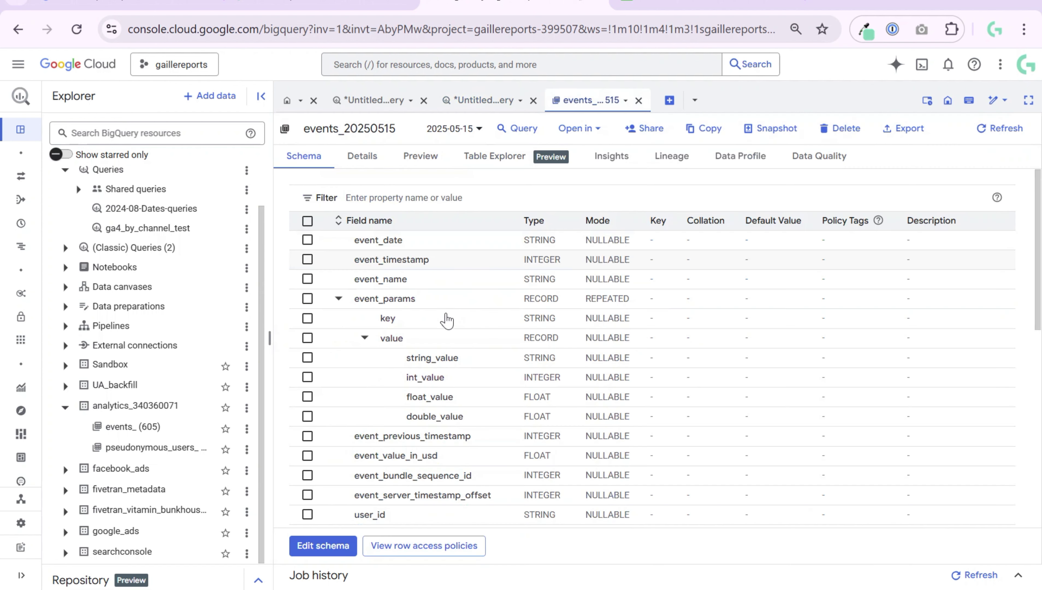
left_click(338, 298)
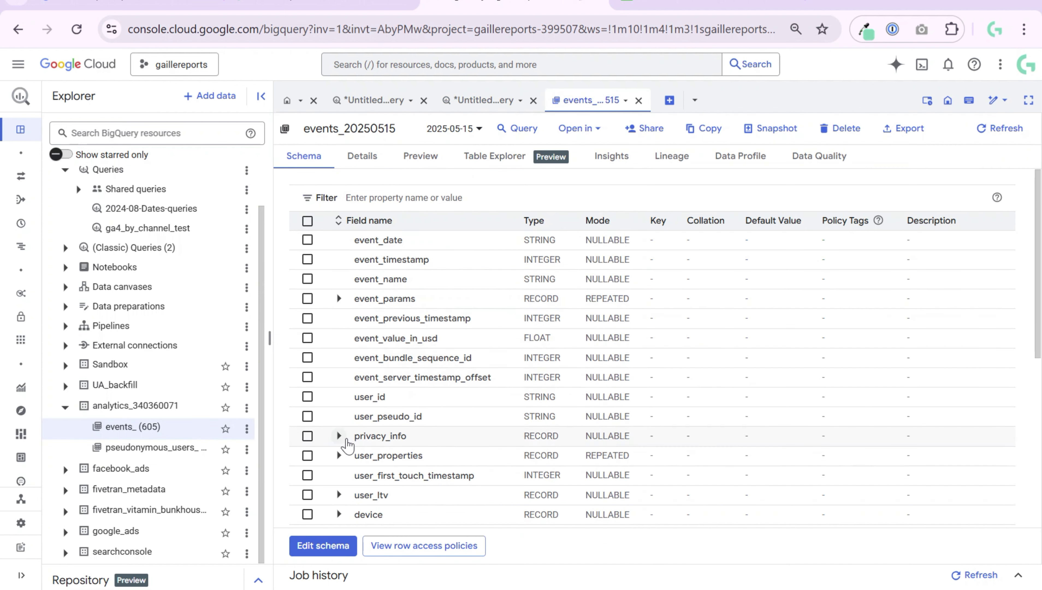
scroll(343, 438, "down", 2)
scroll(347, 445, "down", 2)
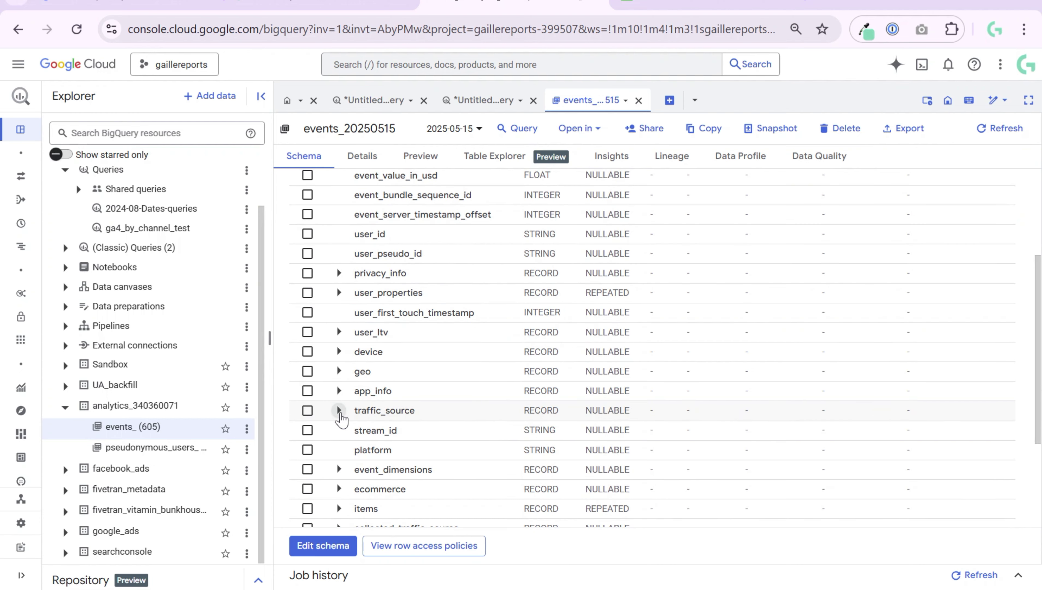
left_click(338, 410)
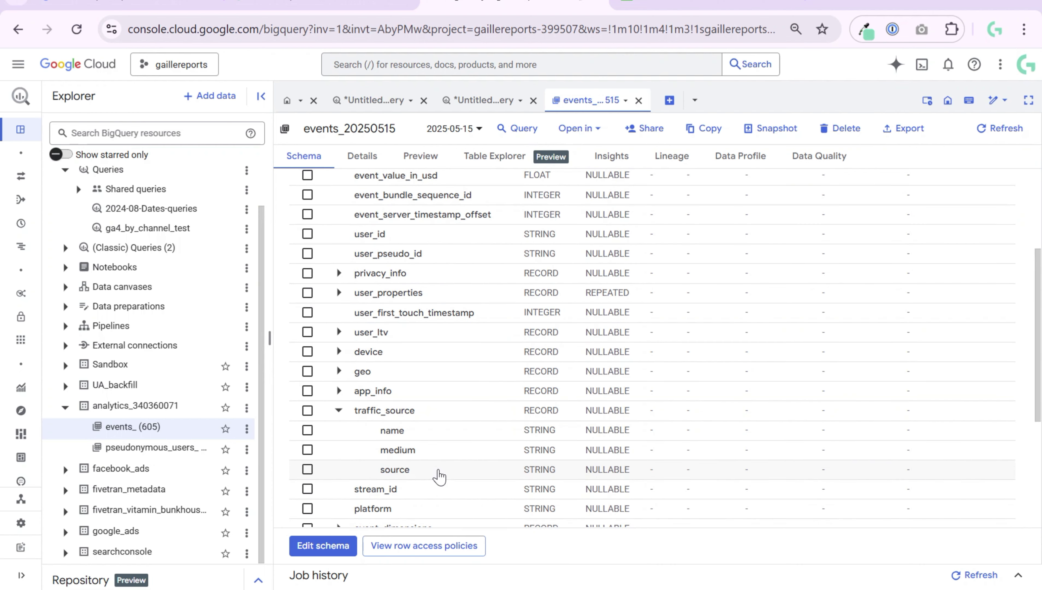
- Return to the channel query and highlight the default_channel_group alias and the three traffic_source lines for source, medium, and name
left_click(493, 108)
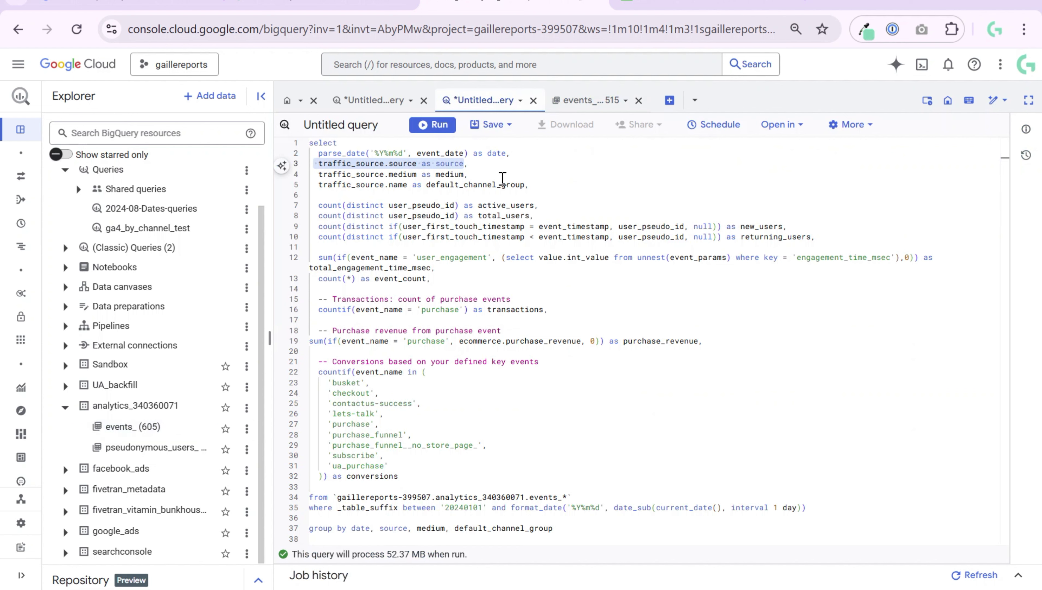
left_click(469, 164)
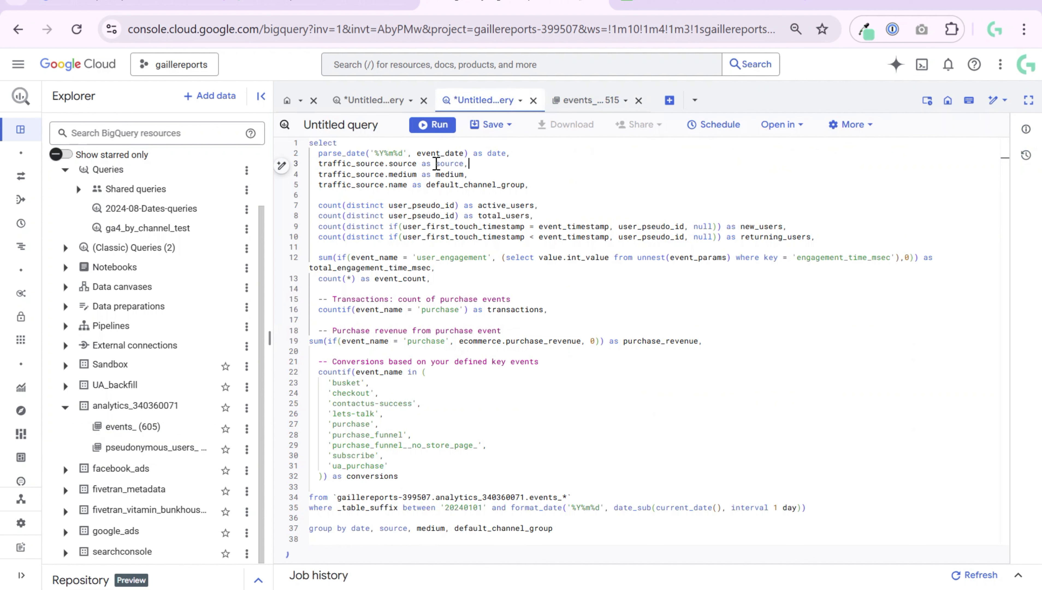
double_click(473, 184)
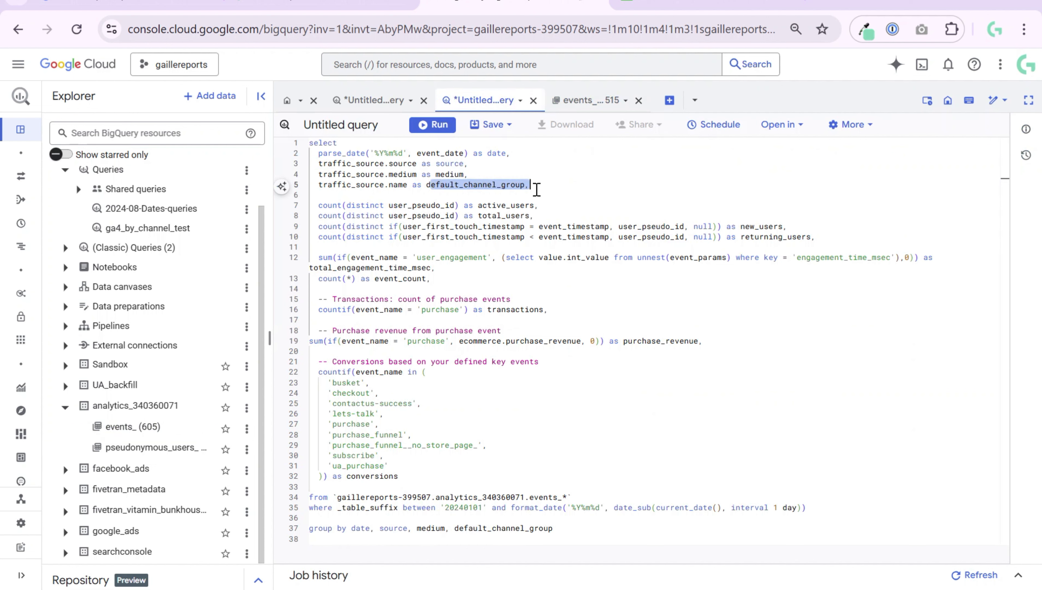
left_click(549, 181)
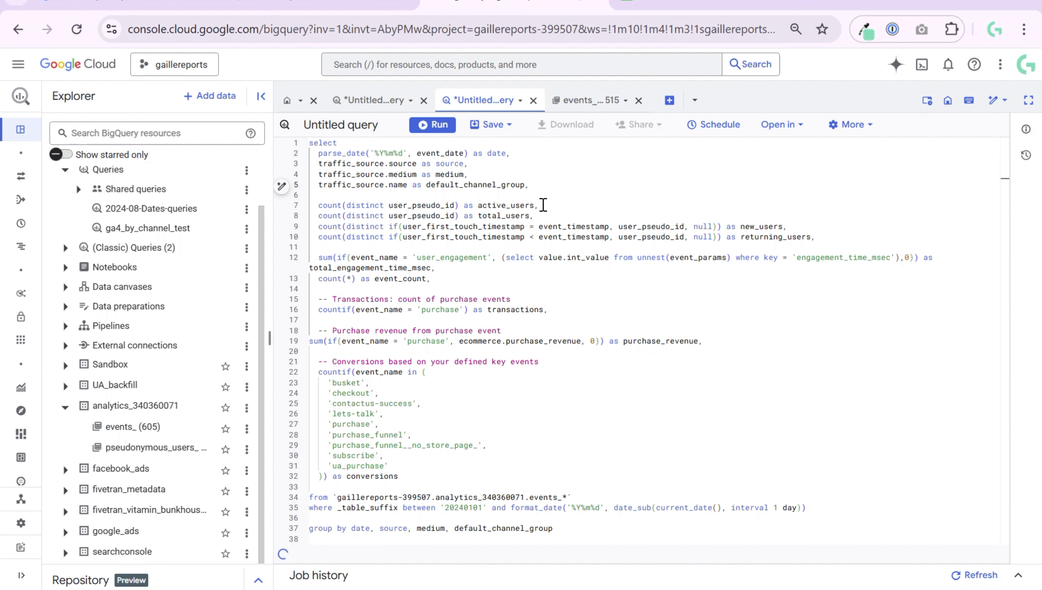
left_click(333, 163, "shift")
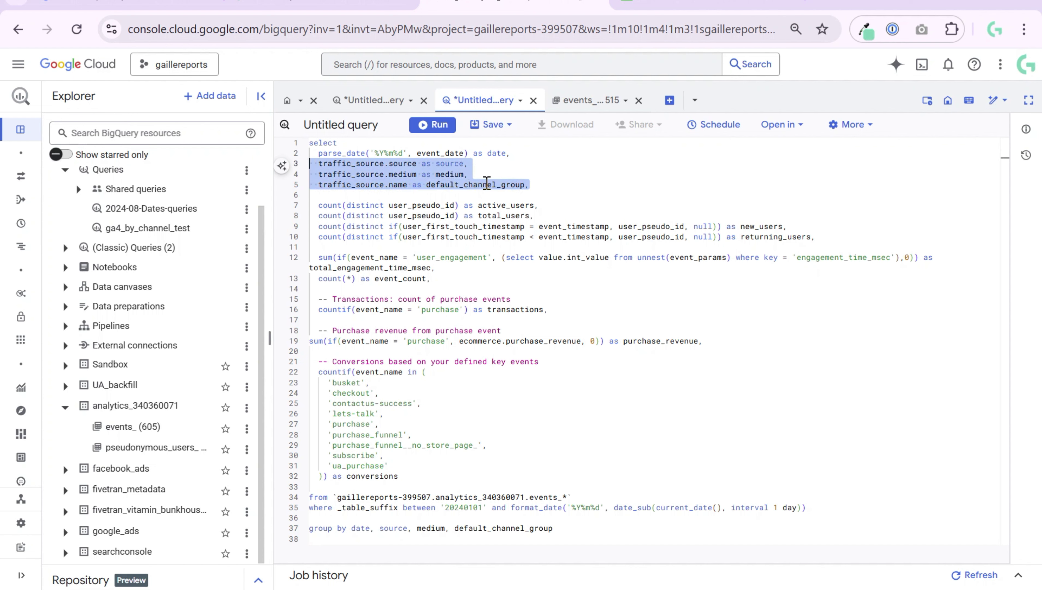
left_click(579, 191)
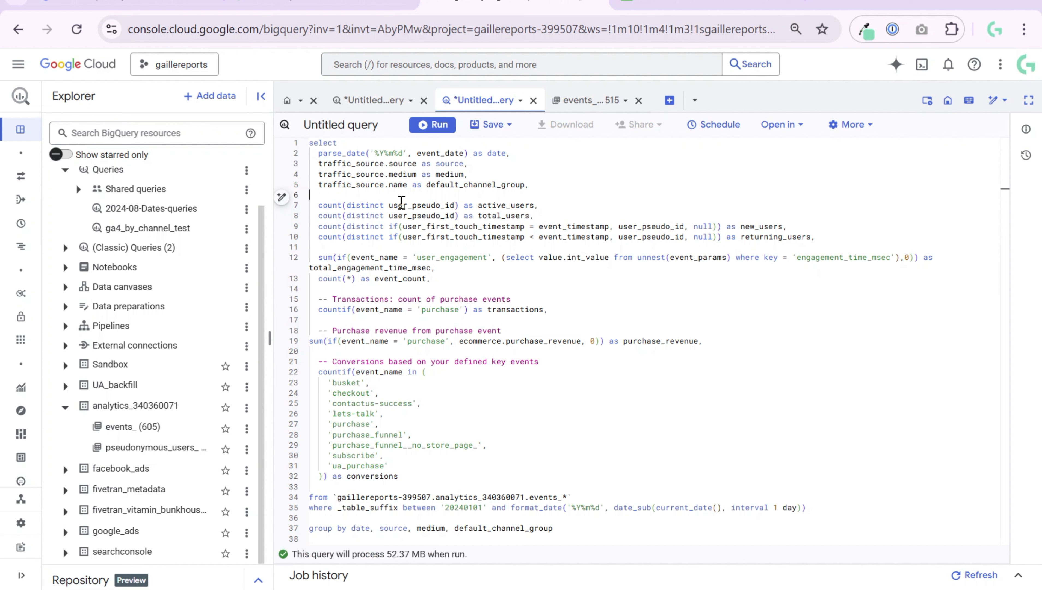
- Highlight the active_users count line and its user_pseudo_id argument, and compare it with the user ID fields in the events_20250515 schema
left_click_drag(541, 204, 296, 204)
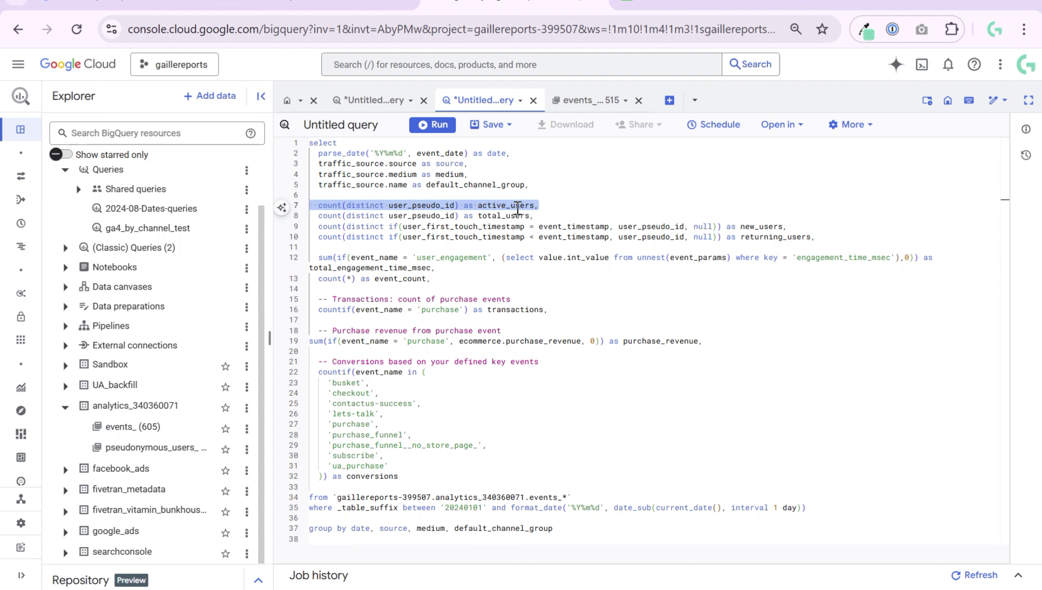
left_click_drag(388, 205, 455, 205)
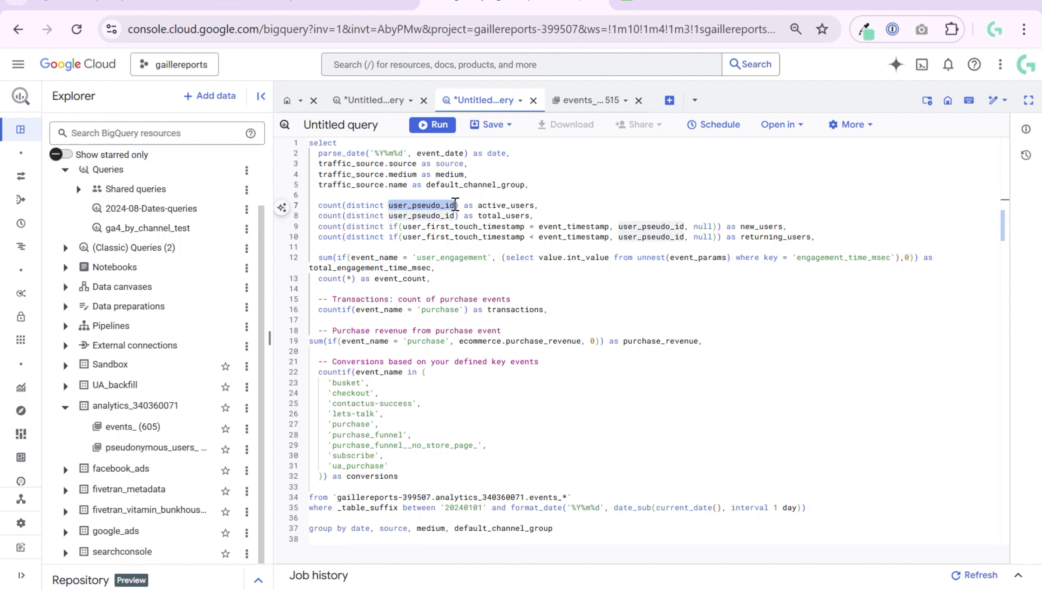
left_click(580, 105)
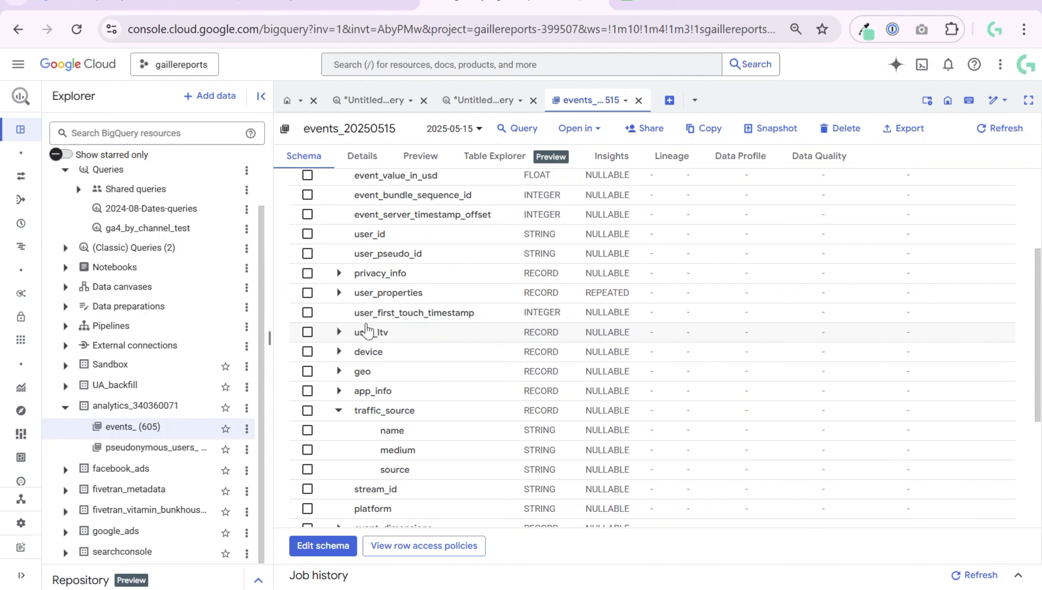
scroll(357, 334, "up", 5)
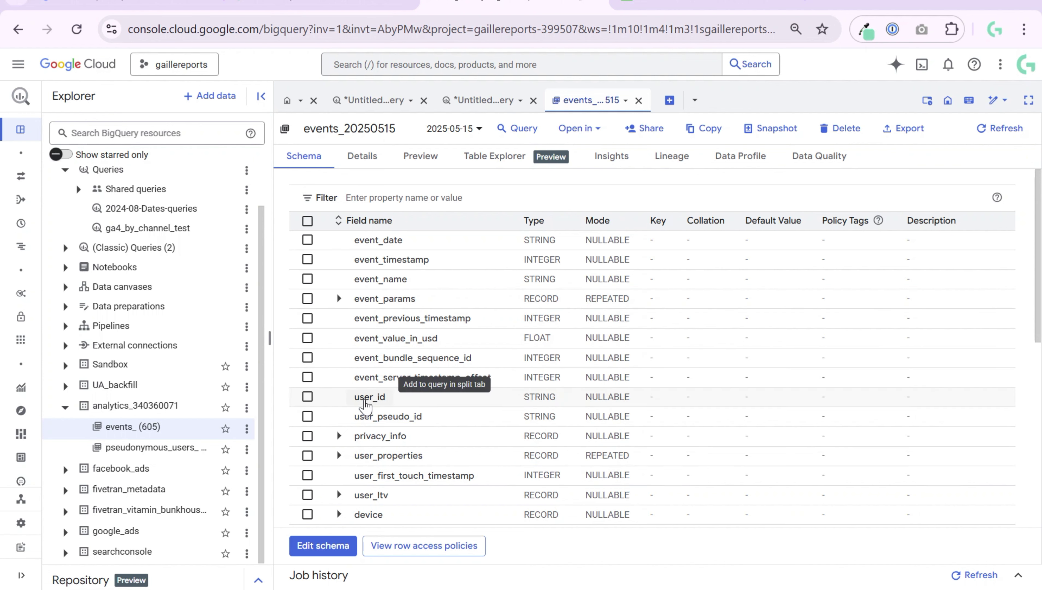
left_click(454, 100)
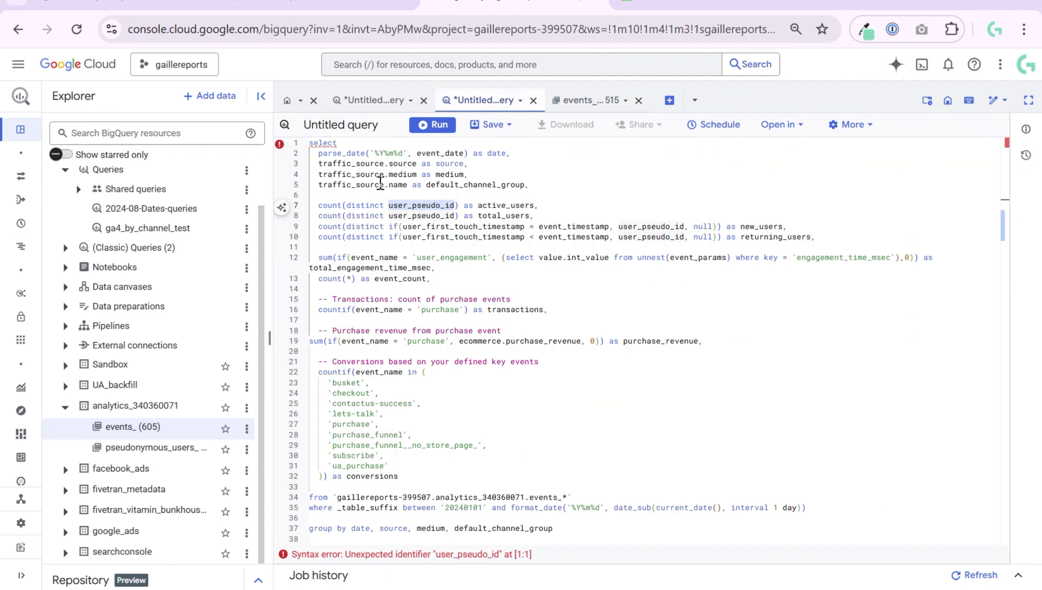
left_click(578, 102)
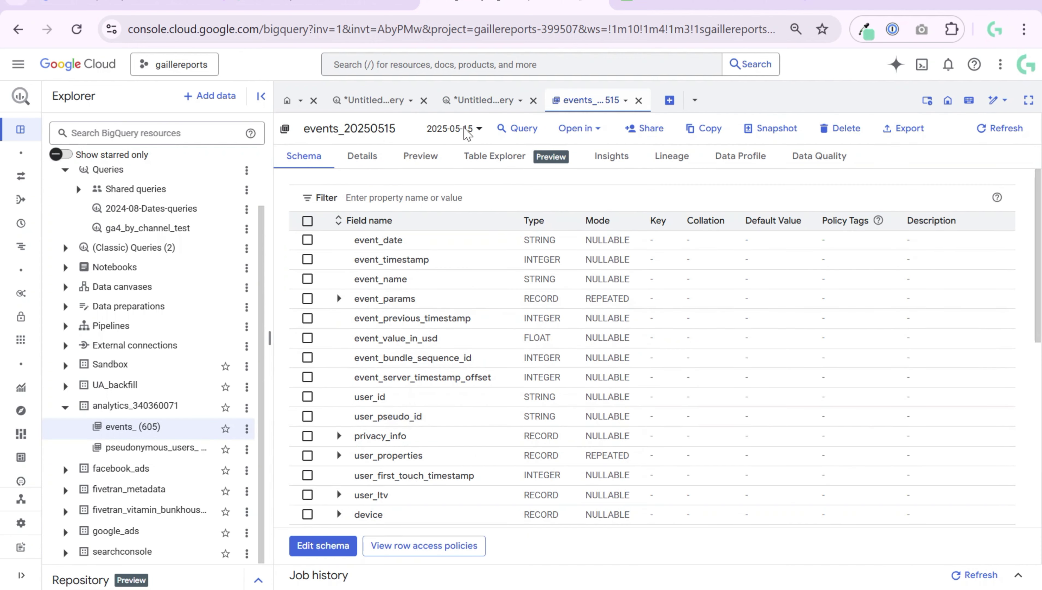
- Preview the events_20250515 table rows, examine the user_pseudo_id column, and highlight its value in row 1
left_click(433, 165)
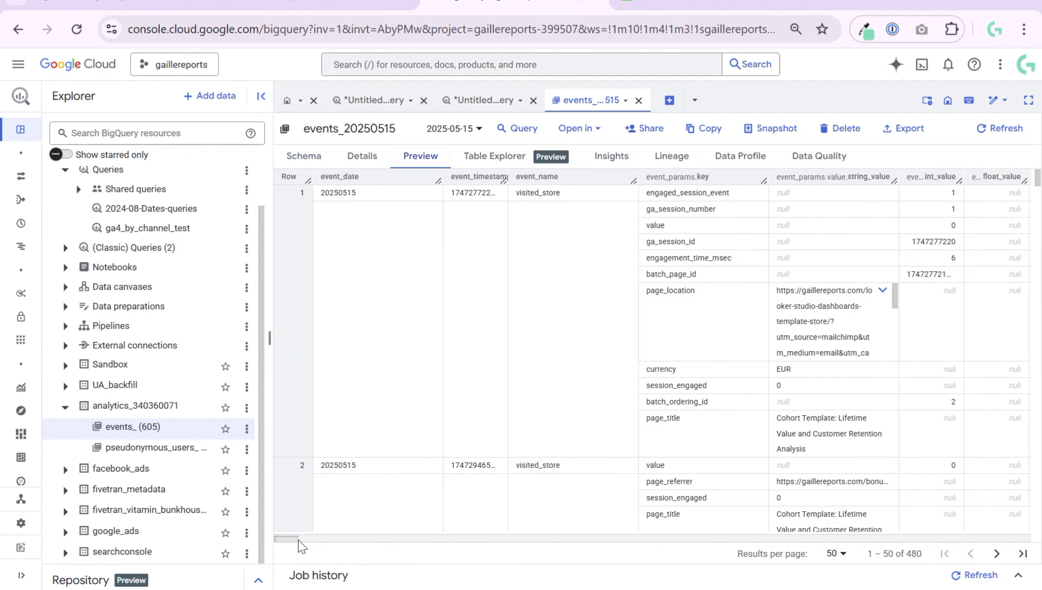
mouse_move(301, 539)
left_mouse_down()
mouse_move(337, 545)
mouse_move(299, 545)
left_mouse_up()
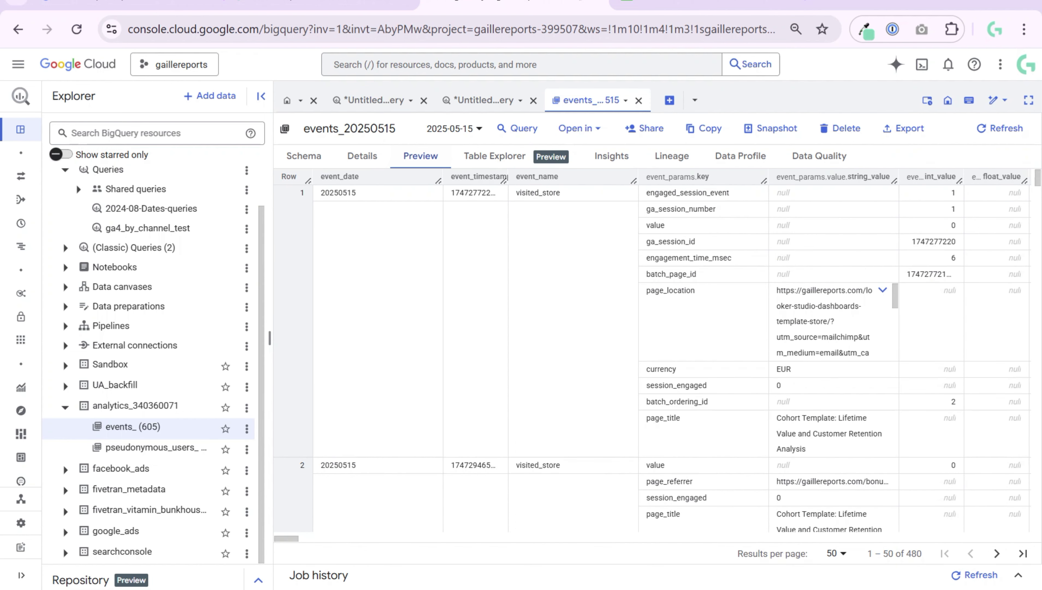
left_click_drag(288, 539, 317, 544)
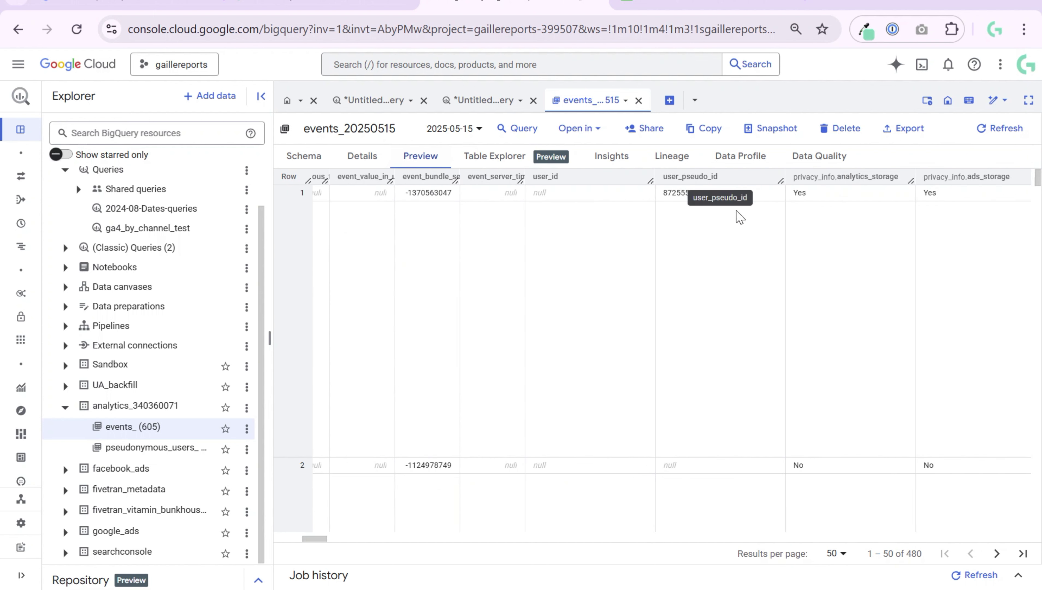
scroll(595, 248, "down", 10)
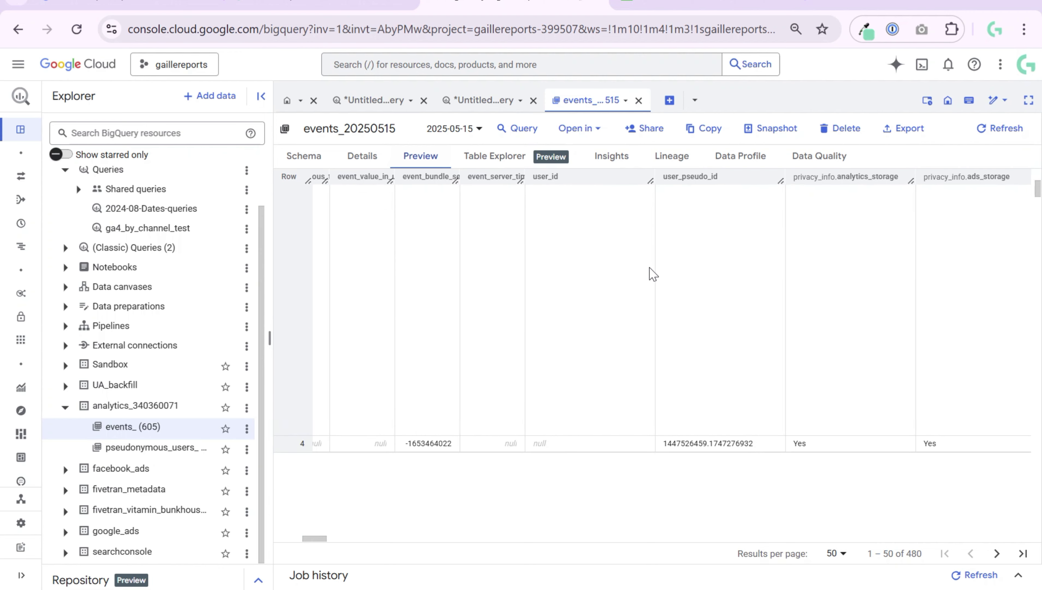
scroll(681, 235, "up", 10)
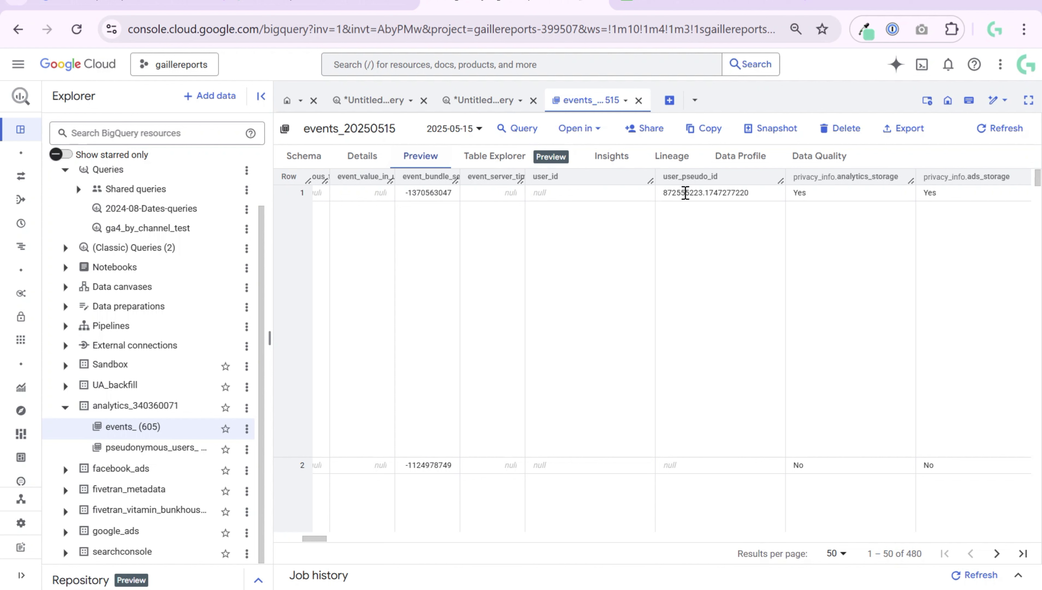
left_click_drag(763, 198, 657, 184)
left_click(736, 197)
- Return to the channel query and highlight the new_users line, its user_pseudo_id argument, and the distinct keyword in the user counts
left_click(479, 100)
left_click(498, 205)
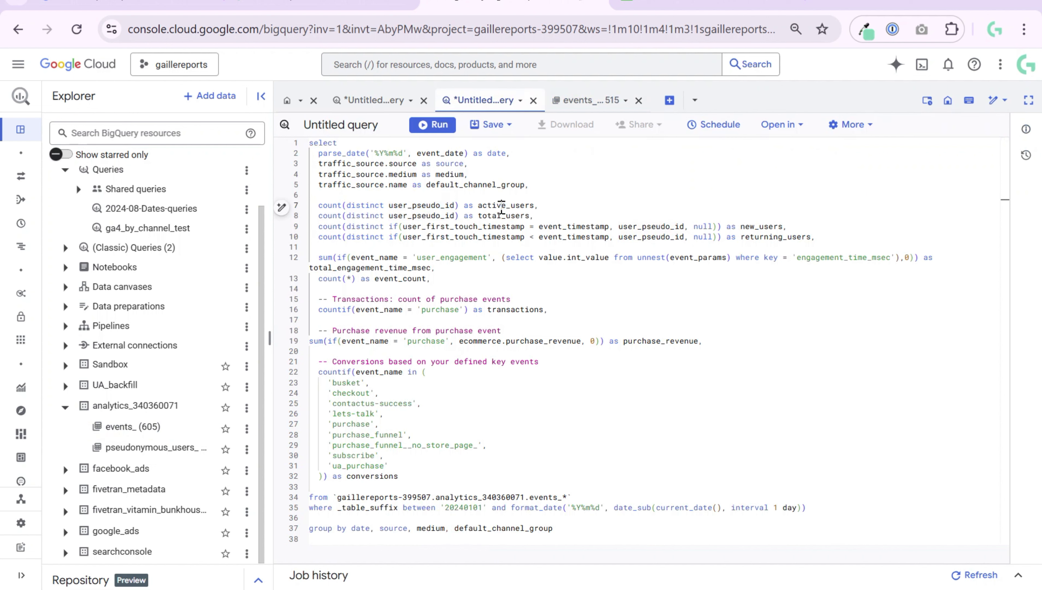
left_click(536, 209)
left_click_drag(791, 226, 280, 225)
left_click(576, 217)
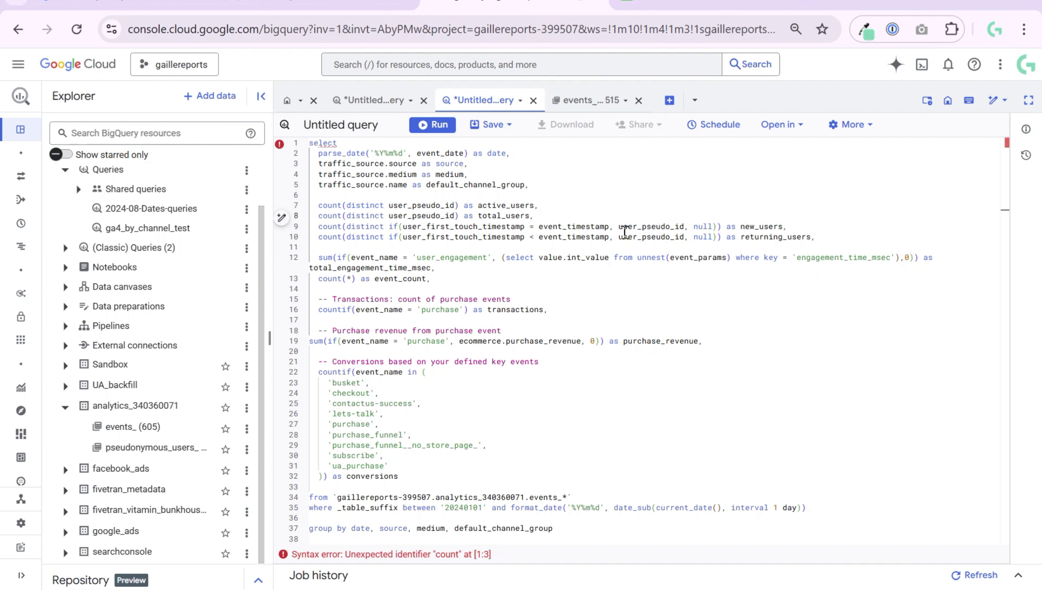
left_click_drag(617, 226, 683, 226)
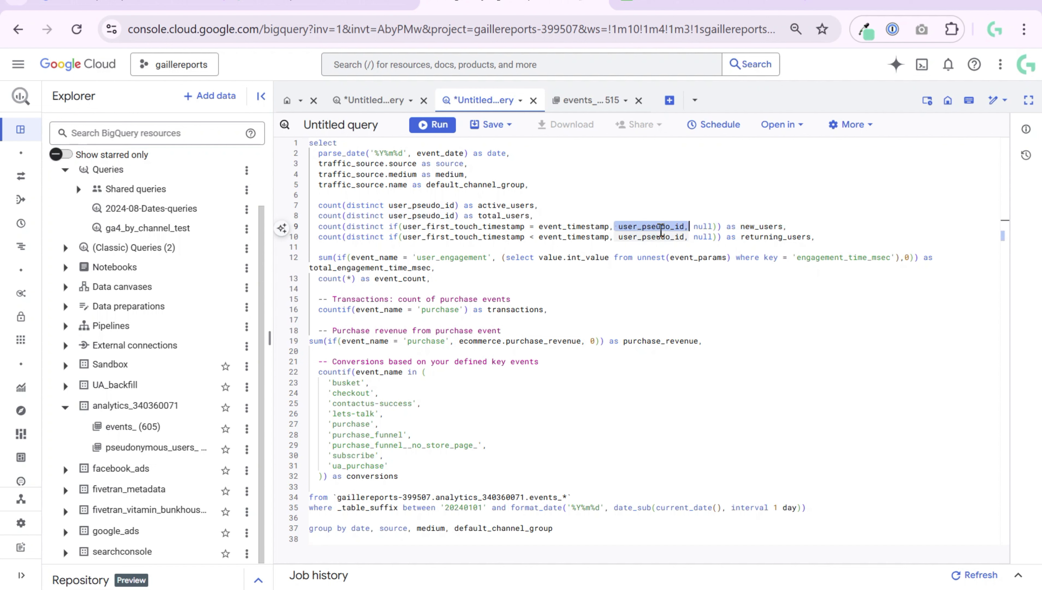
left_click(355, 215)
left_click(347, 205)
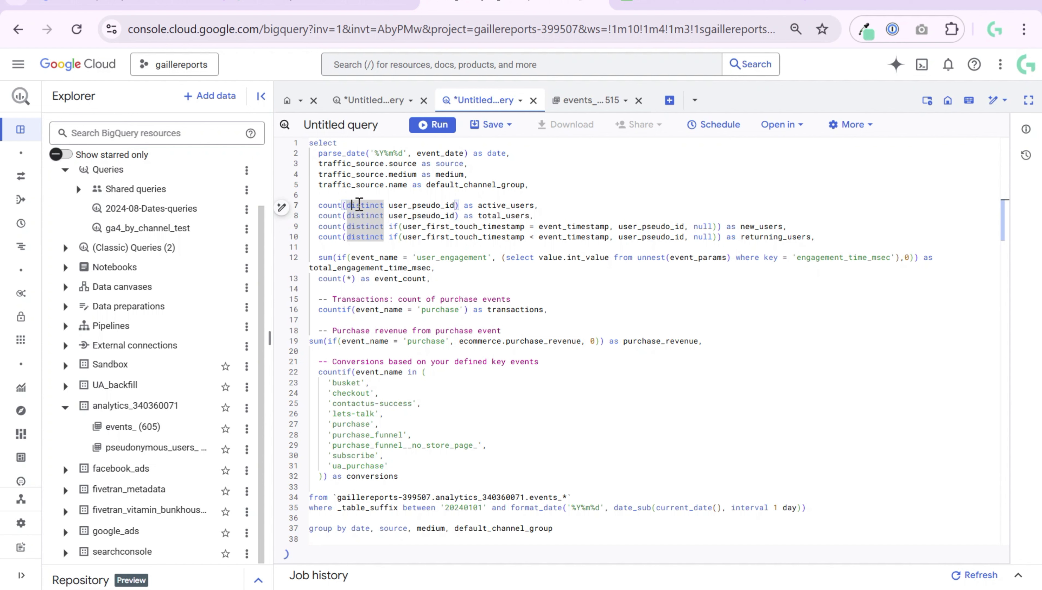
left_click(600, 206)
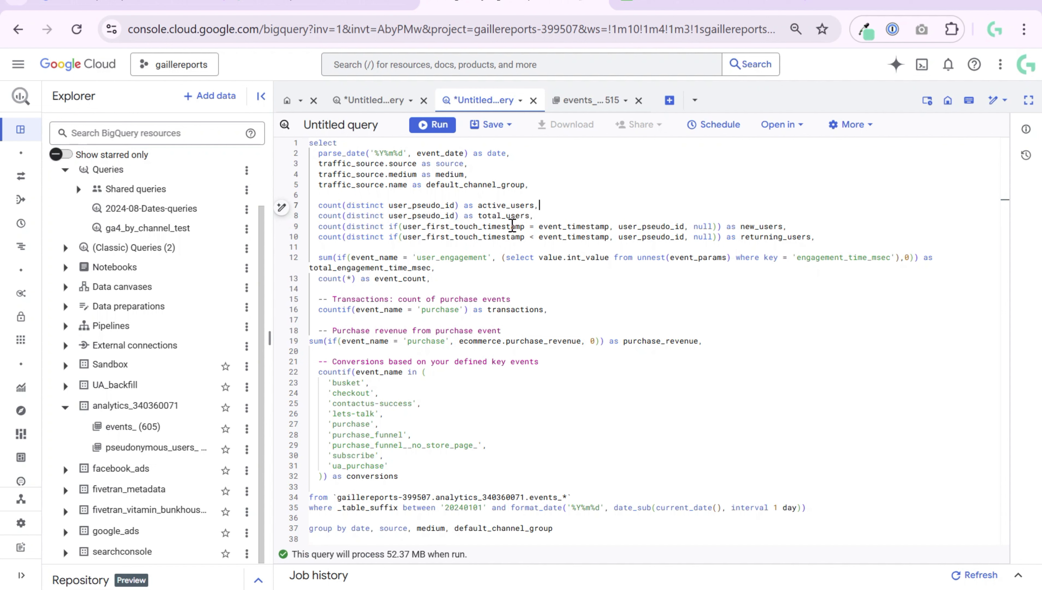
- In the new_users line, highlight count(distinct, user_first_touch_timestamp, and the event_timestamp it is compared with
left_click_drag(317, 226, 384, 226)
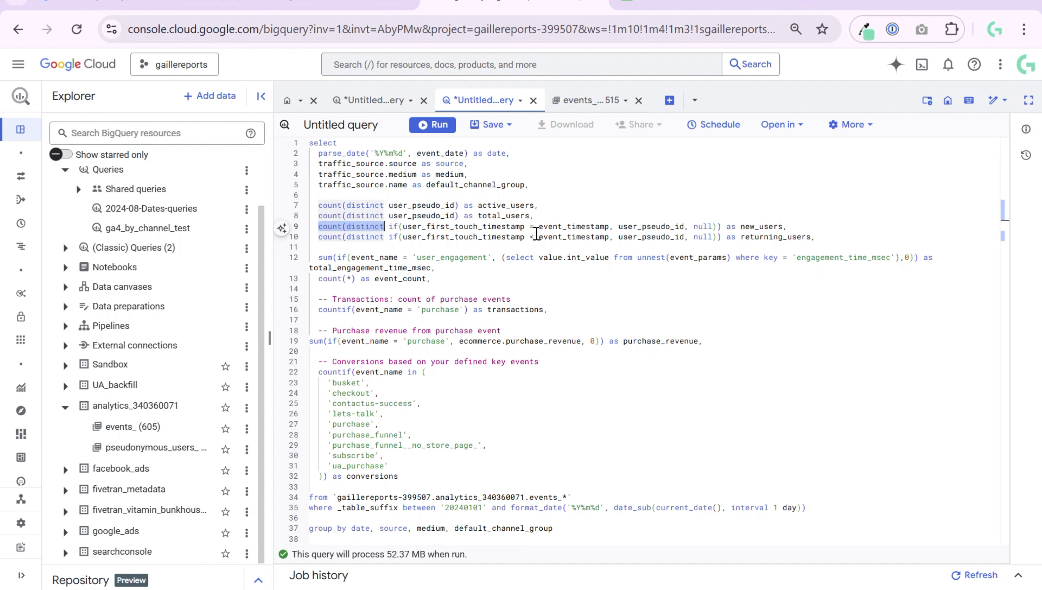
left_click(450, 225)
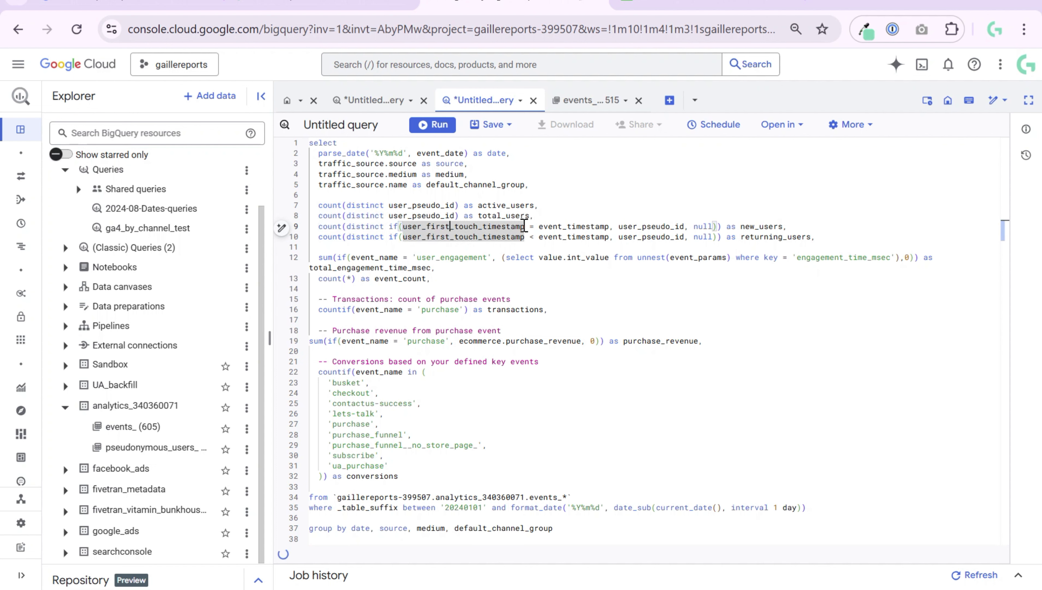
left_click_drag(527, 226, 401, 227)
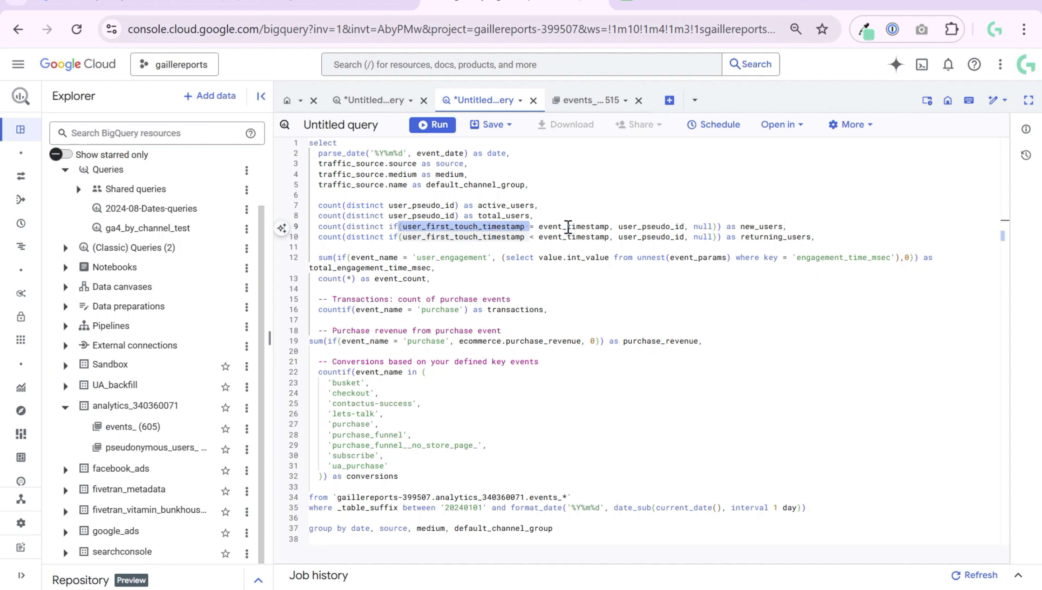
left_click_drag(609, 226, 539, 227)
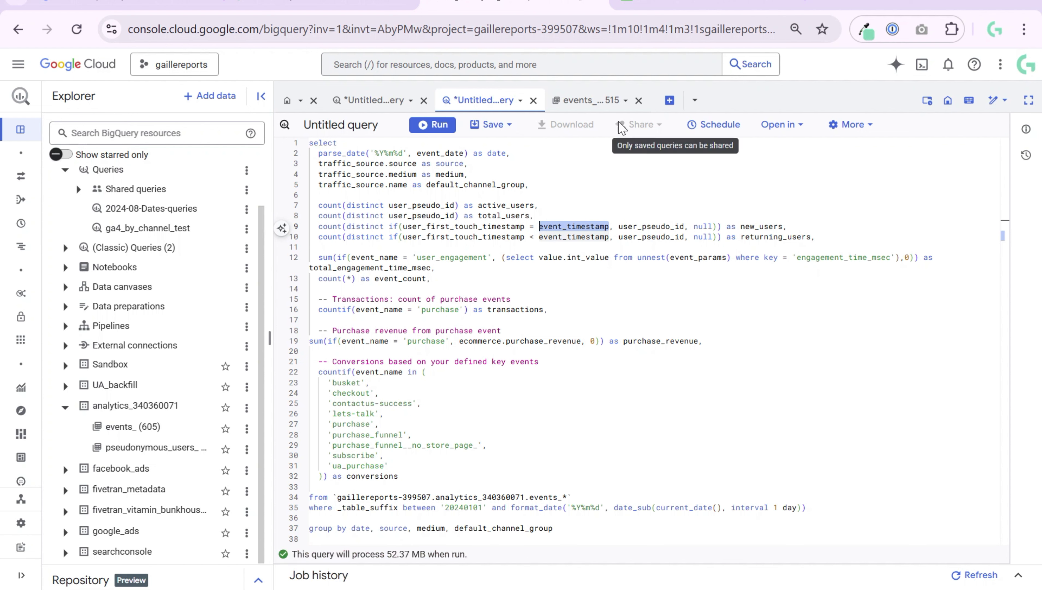
- In the events_20250515 preview, widen the event_timestamp column and highlight row 1's timestamp and event_date for comparison
left_click(583, 107)
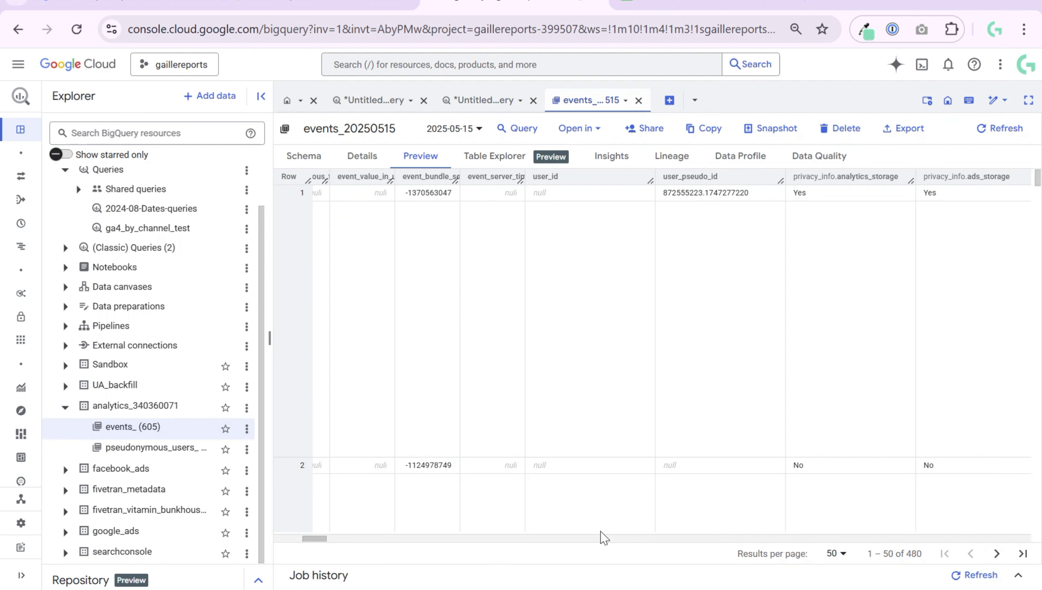
left_click_drag(315, 539, 248, 509)
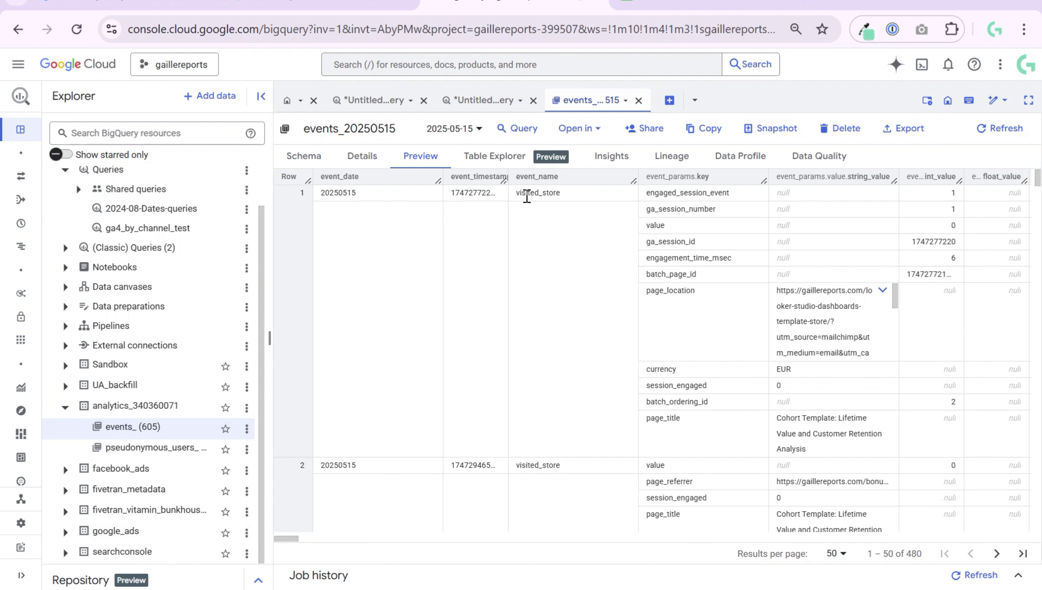
double_click(504, 181)
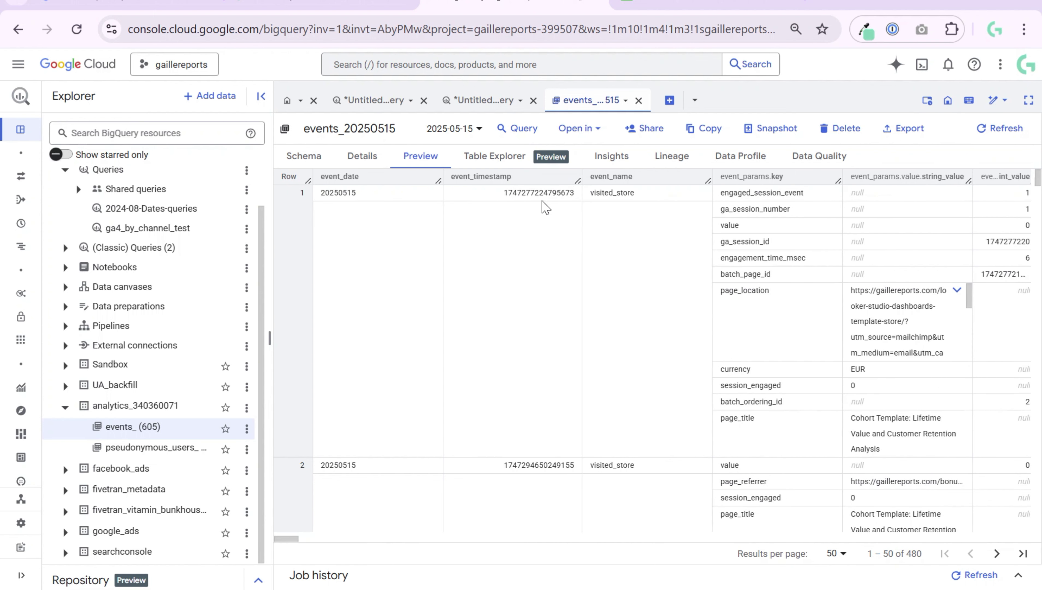
left_click_drag(494, 195, 578, 195)
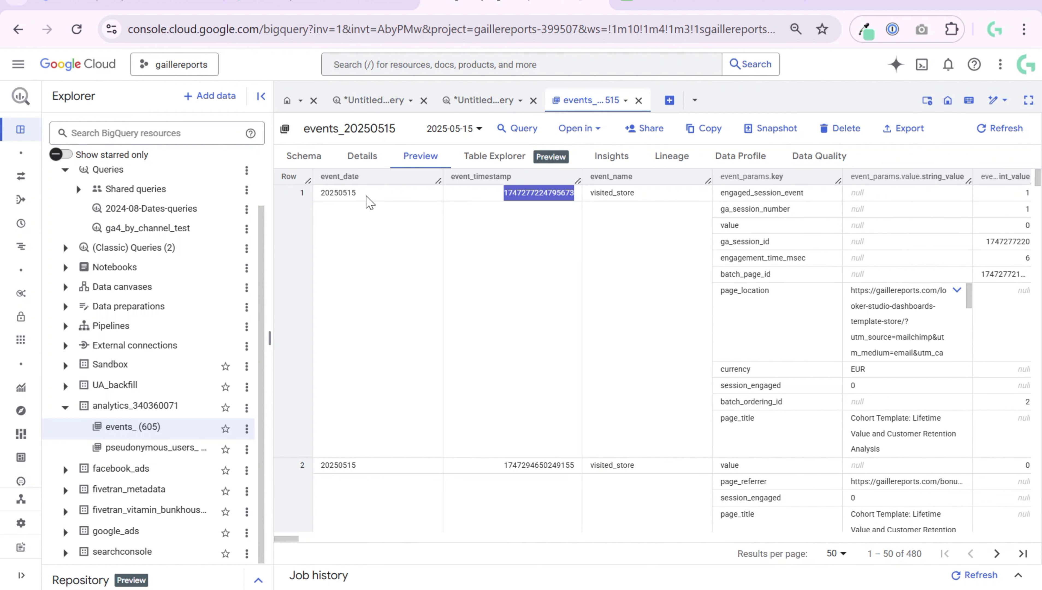
left_click_drag(356, 193, 329, 195)
left_click_drag(503, 194, 575, 194)
- Return to the channel query and highlight the new_users and returning_users lines together
left_click(490, 102)
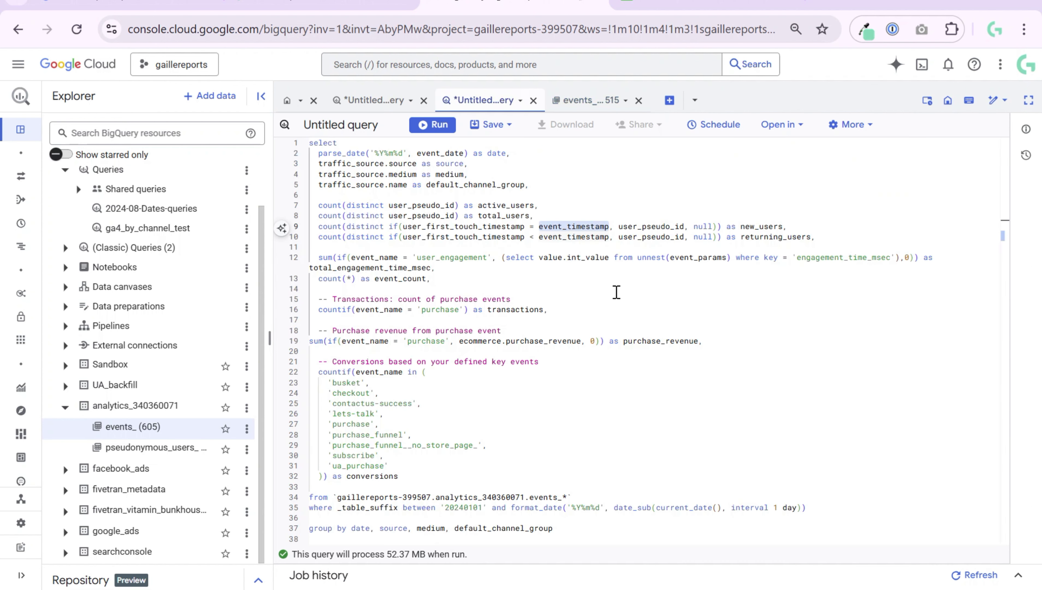
left_click(666, 241)
left_click_drag(838, 239, 285, 227)
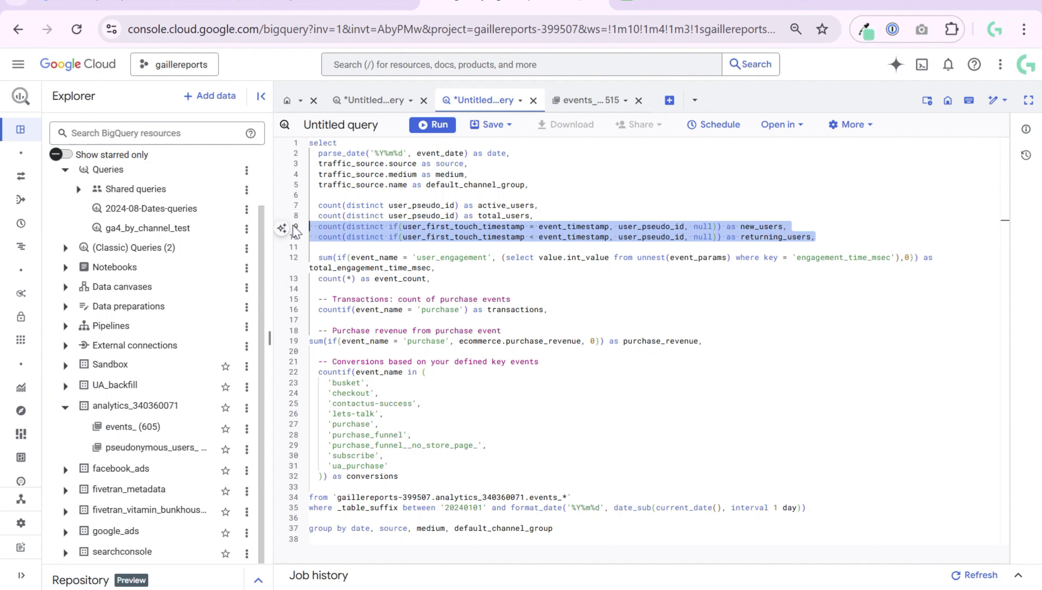
- Insert a blank line after total_engagement_time_msec, then highlight that alias and its full sum expression
left_click(449, 269)
key("Return")
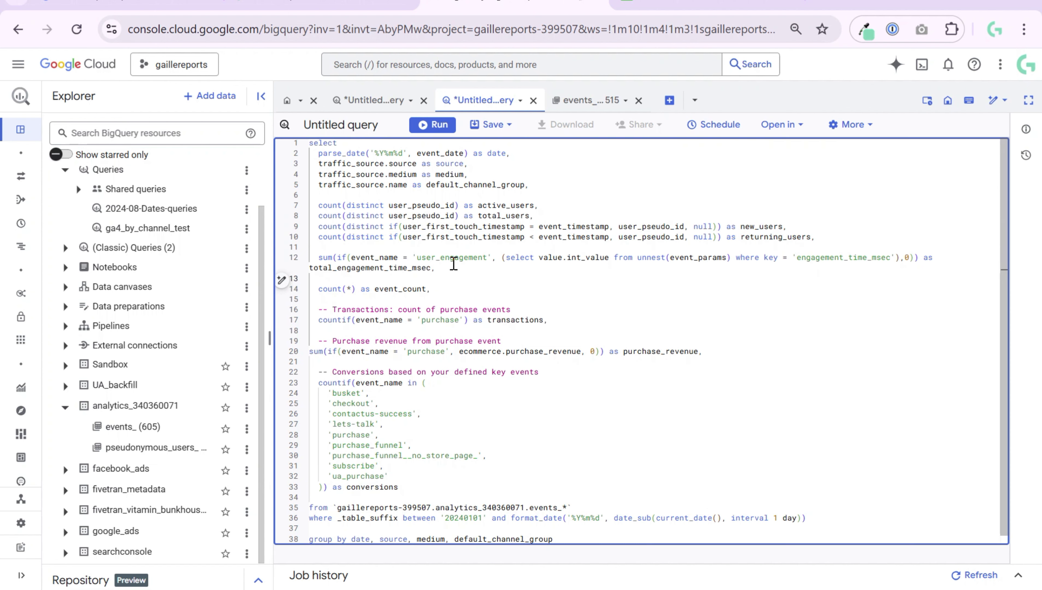
left_click_drag(436, 268, 296, 268)
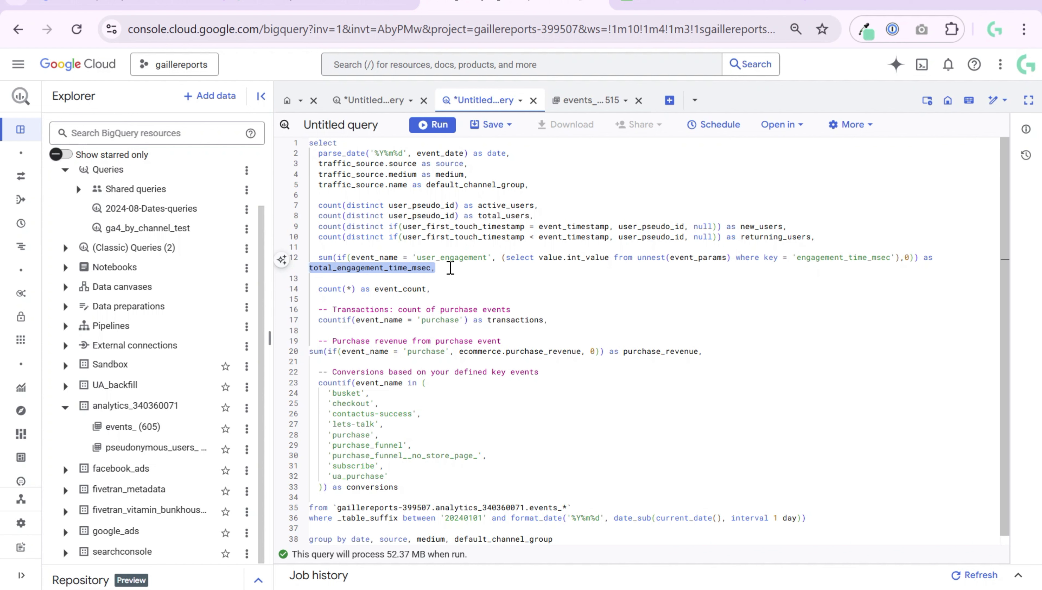
left_click_drag(450, 268, 298, 261)
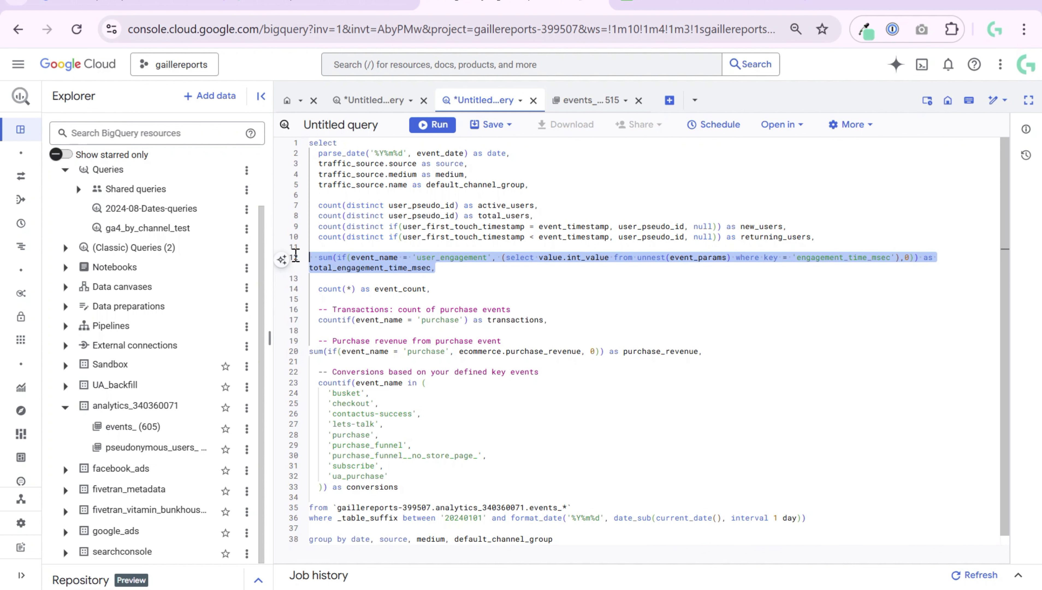
left_click(448, 268)
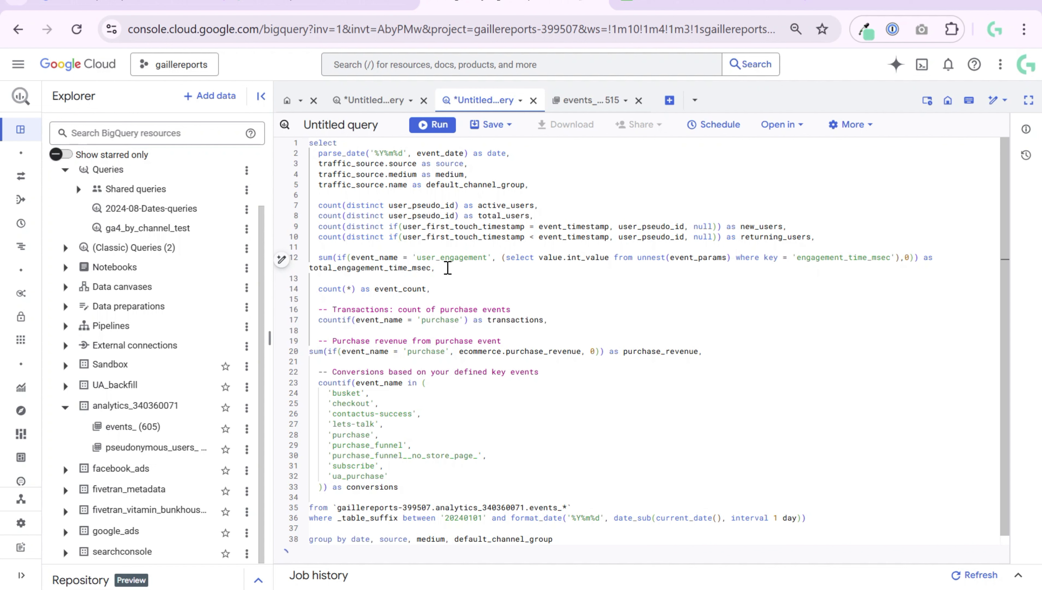
left_click_drag(447, 267, 310, 267)
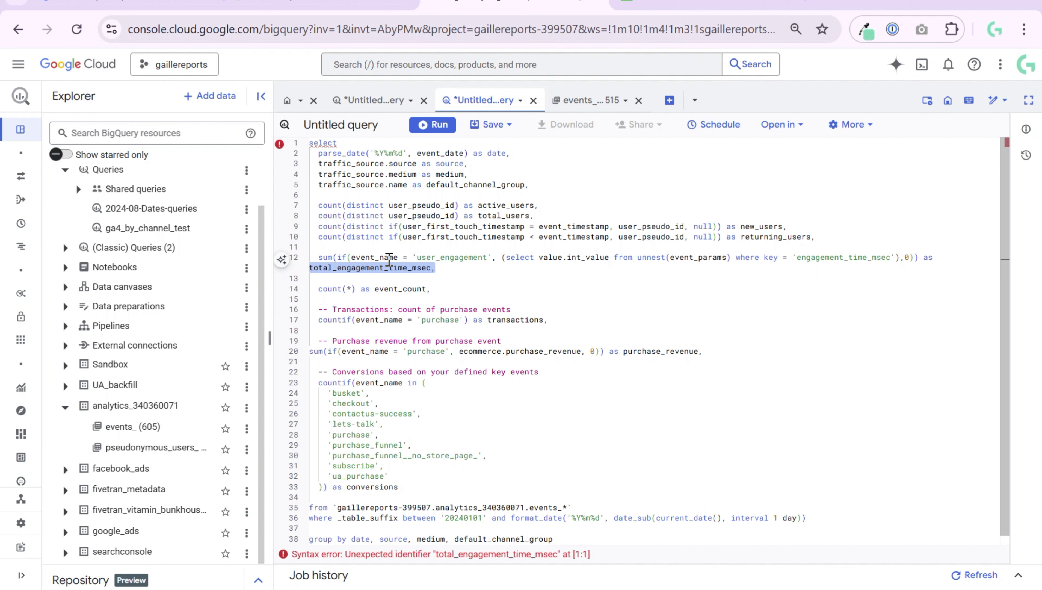
left_click(482, 266)
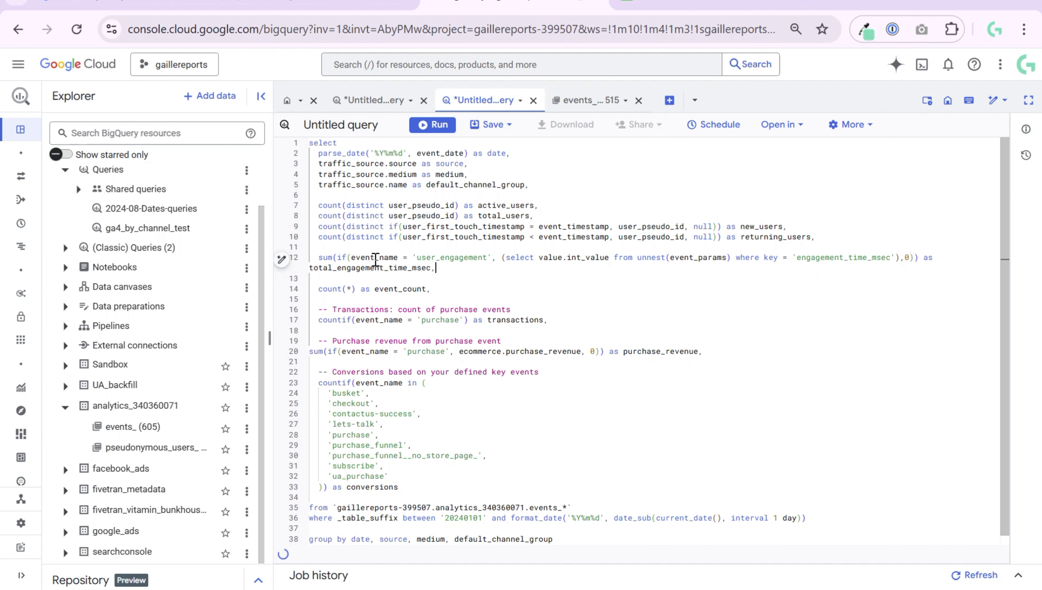
- Highlight the sum function, the user_engagement event name, and value.int_value in the engagement time expression
left_click(333, 257)
double_click(325, 258)
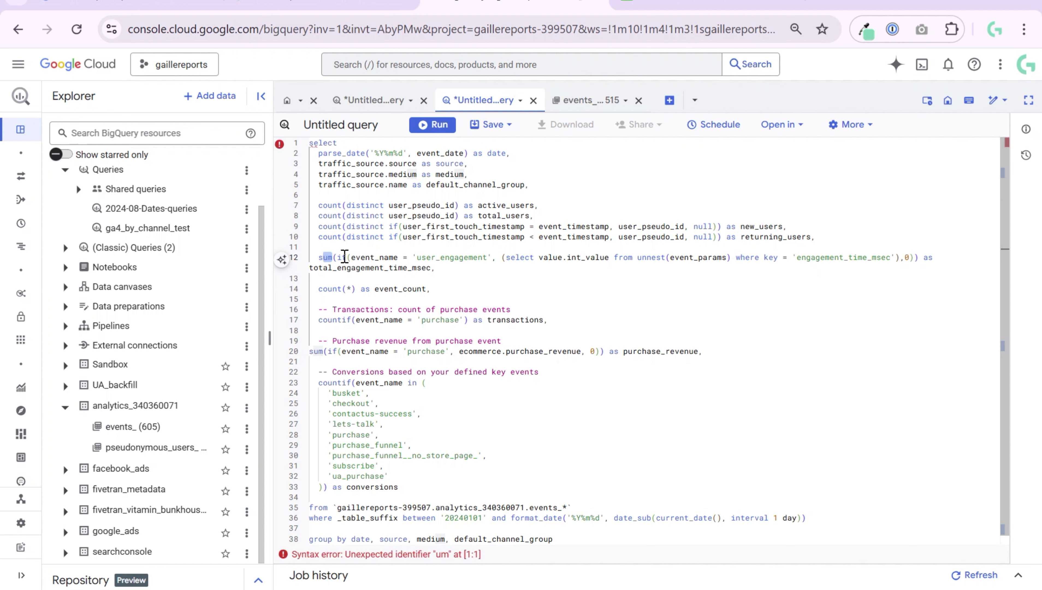
left_click(419, 257)
left_click_drag(419, 257, 488, 260)
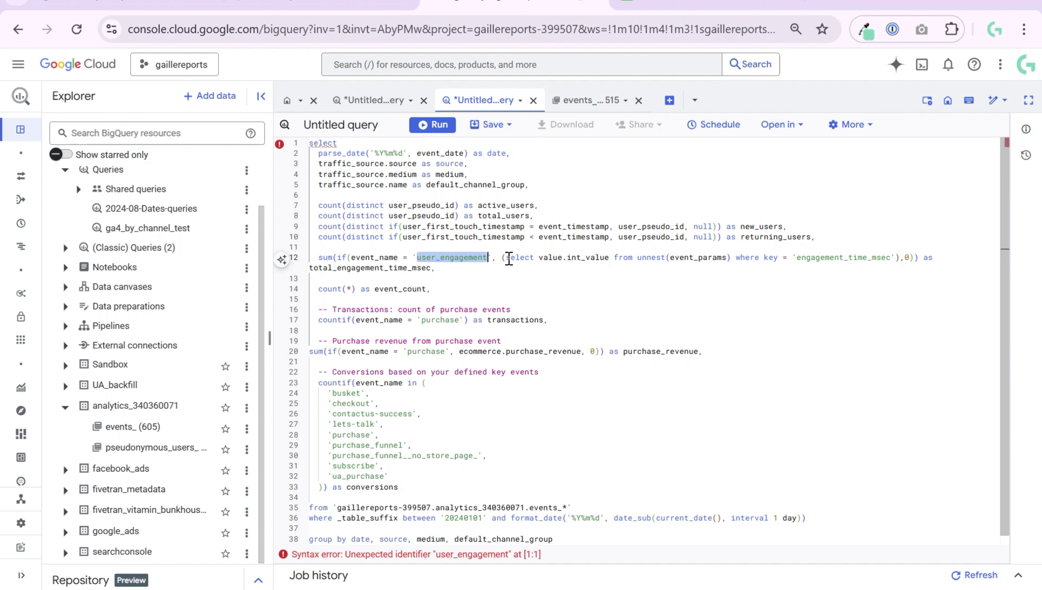
left_click_drag(541, 258, 610, 258)
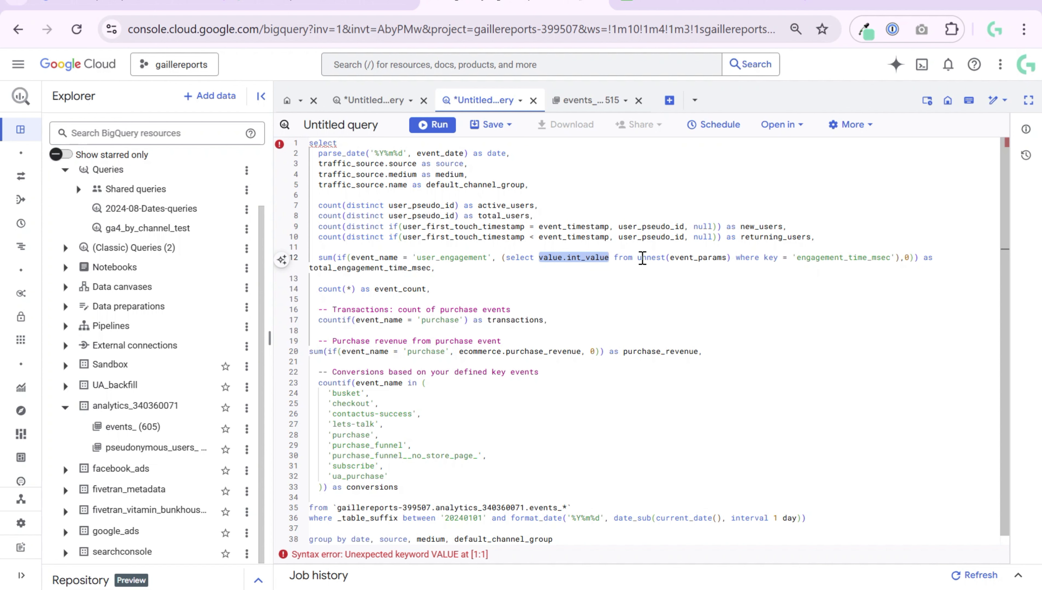
- Open the events_20250515 schema and expand the event_params record to show its key and value fields
left_click(587, 103)
left_click(316, 164)
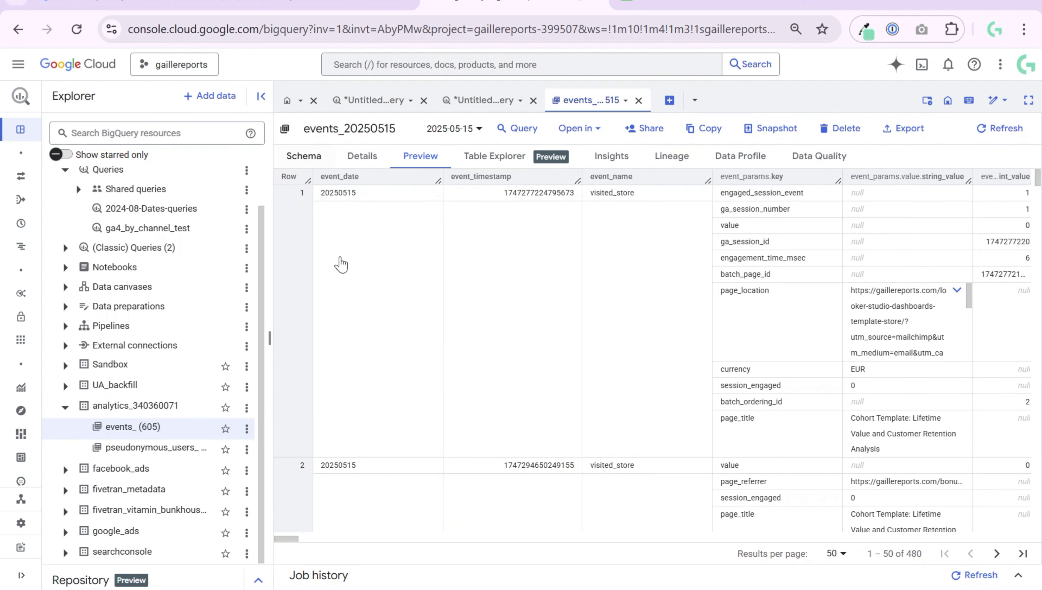
left_click(339, 298)
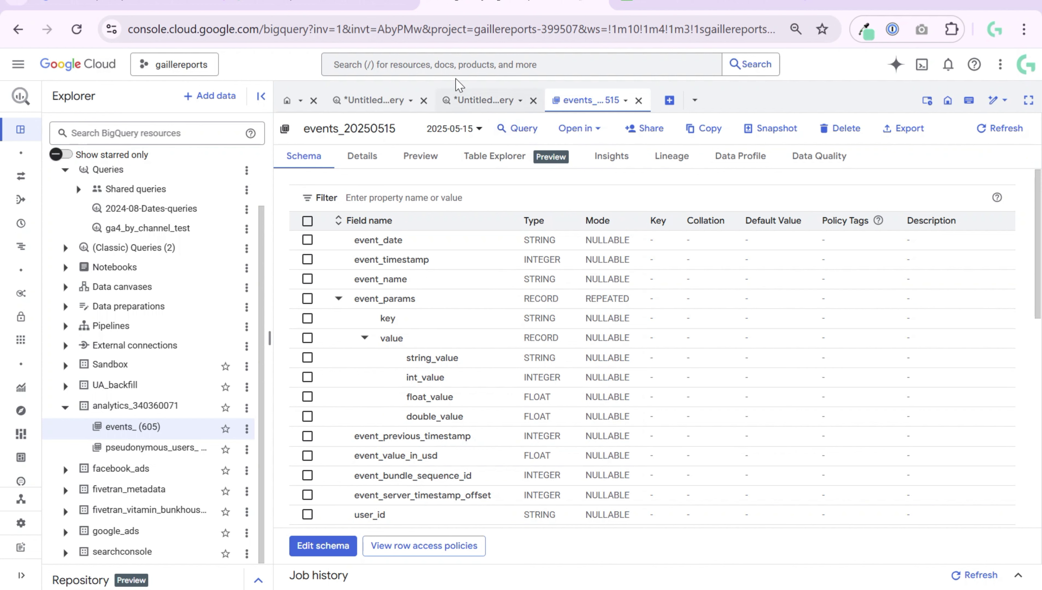
- Return to the channel query and highlight unnest(event_params), value.int_value, and the 'engagement_time_msec' key in the engagement time expression
left_click(482, 100)
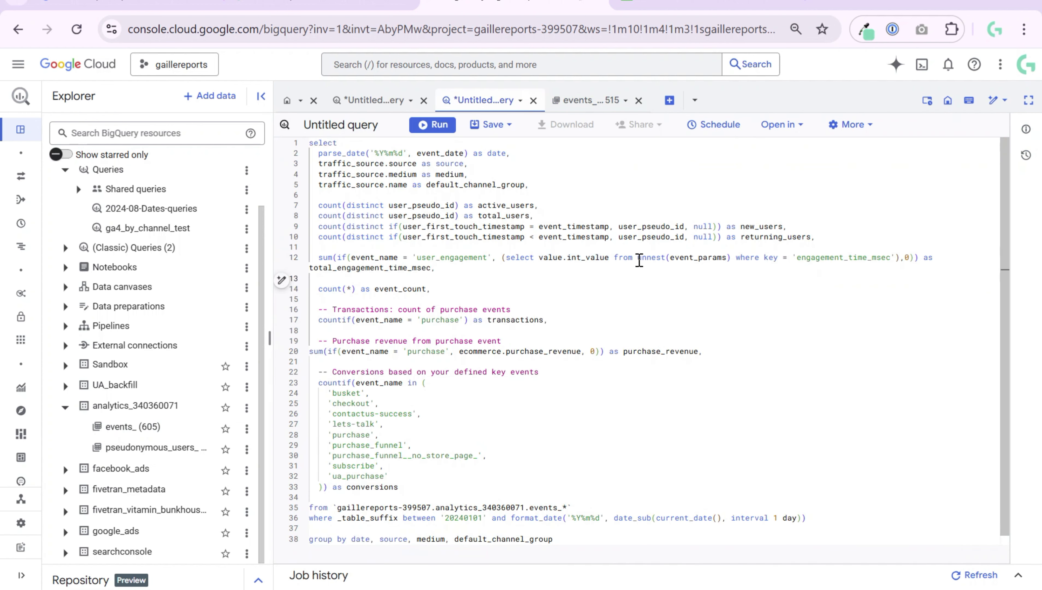
left_click_drag(638, 260, 731, 259)
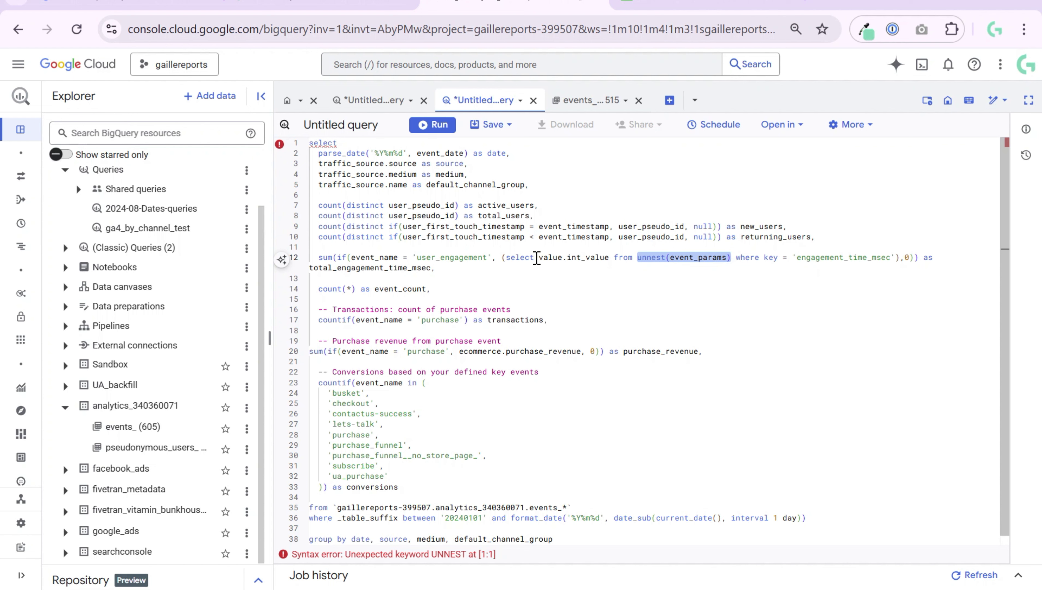
left_click_drag(535, 259, 610, 261)
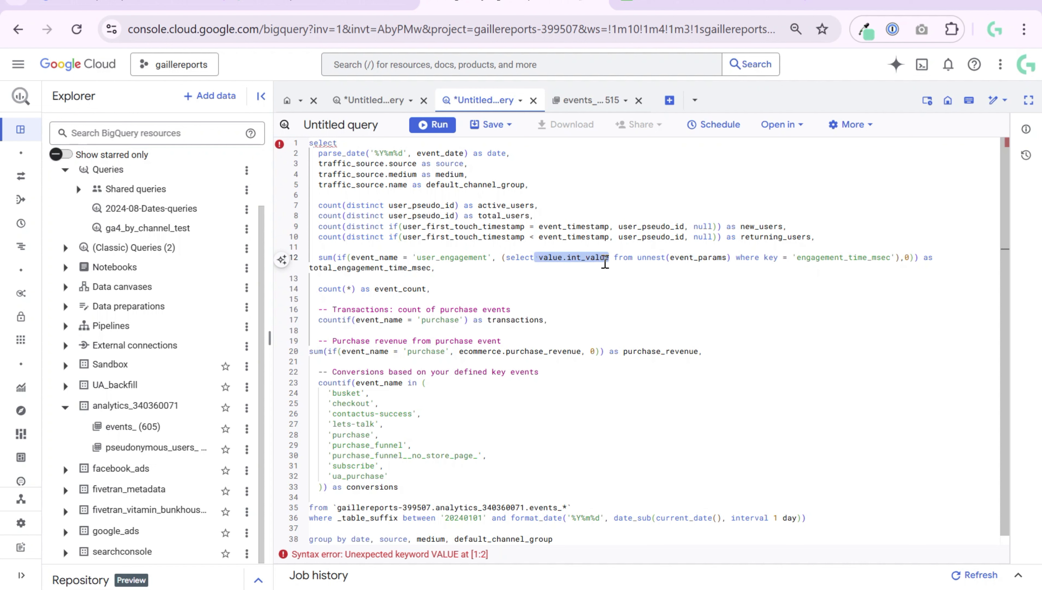
left_click_drag(791, 257, 897, 257)
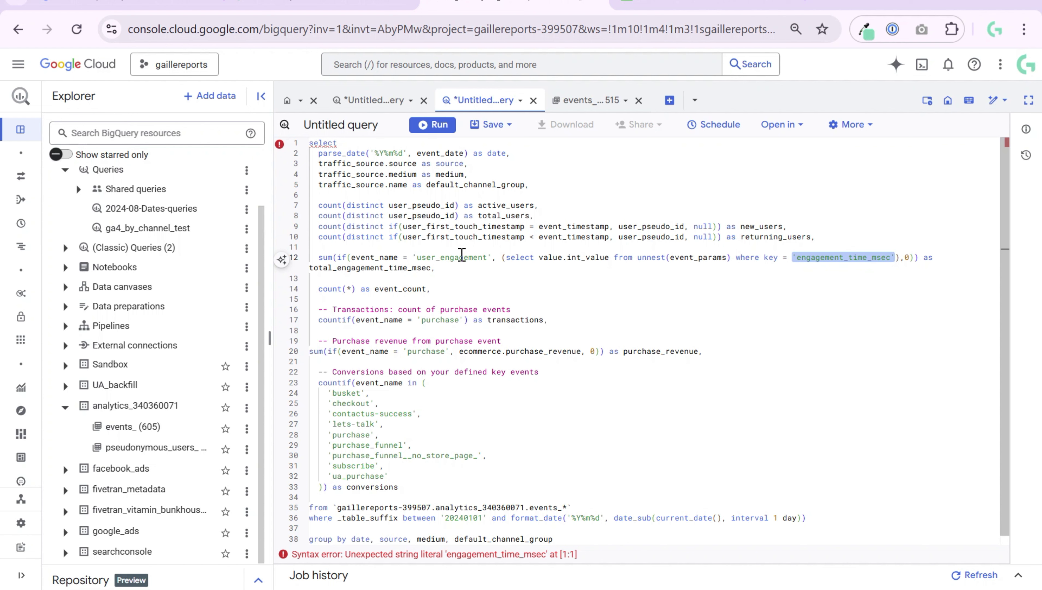
- Highlight the event_name = 'user_engagement' condition and compare it with the event_params value fields in the events_20250515 schema
left_click(351, 257)
left_click_drag(397, 252, 488, 250)
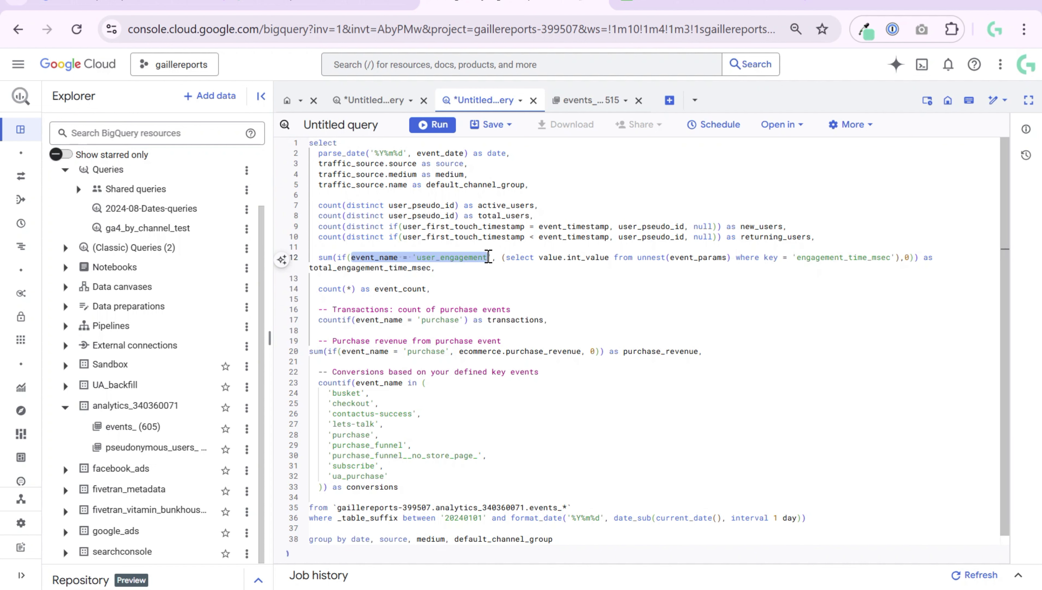
left_click(590, 100)
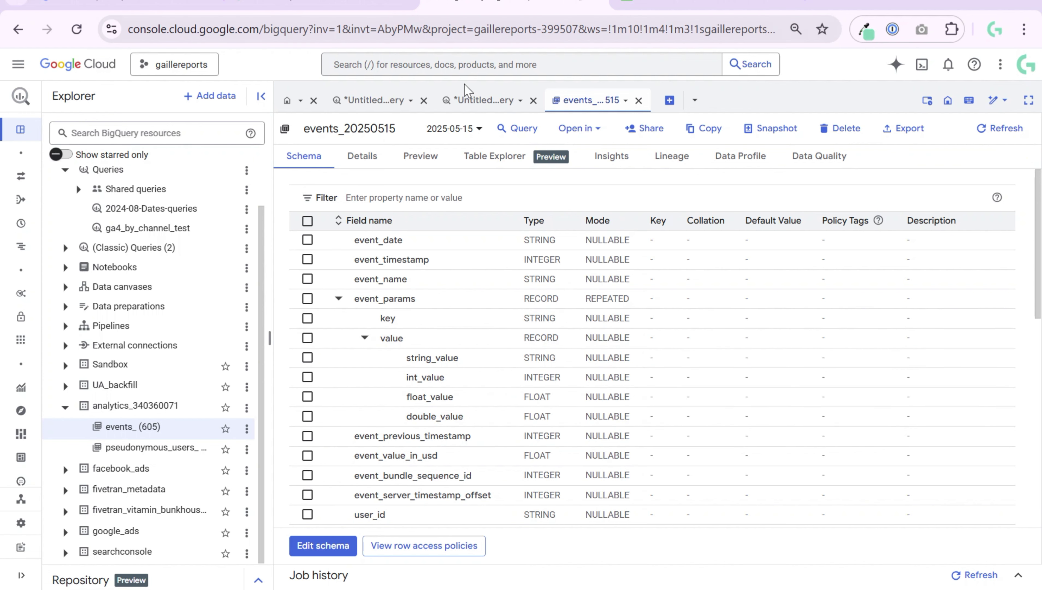
left_click(472, 96)
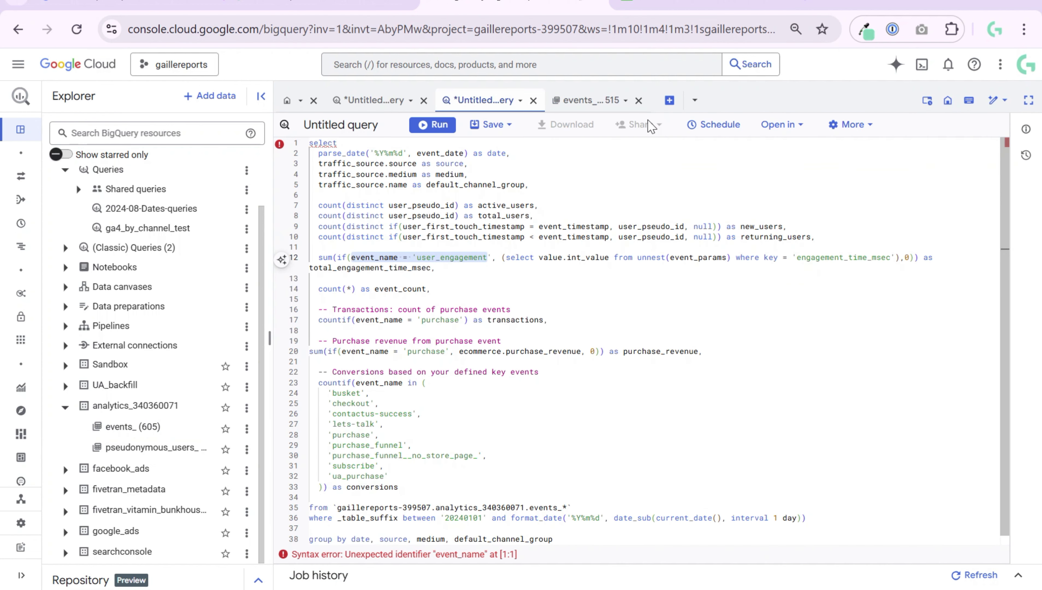
left_click(591, 101)
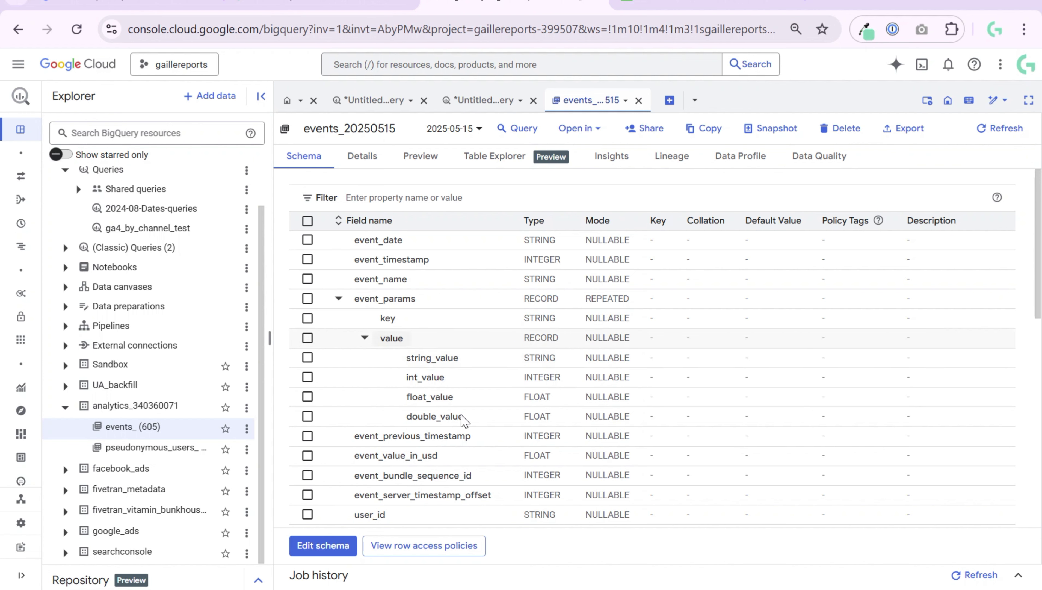
- Return to the channel query and highlight the sum function in the total_engagement_time_msec expression
left_click(445, 102)
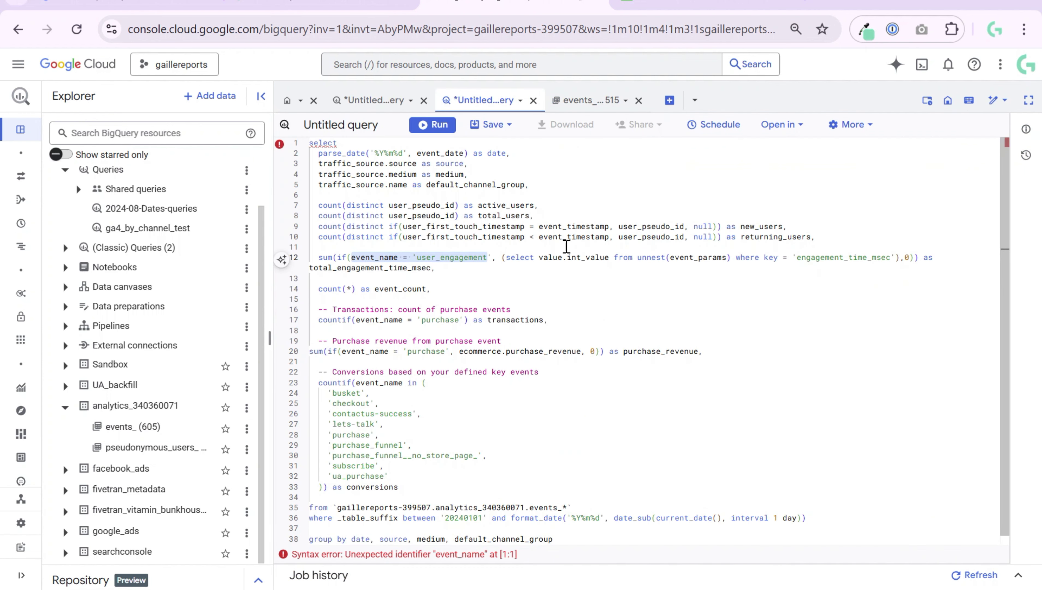
left_click_drag(470, 270, 292, 274)
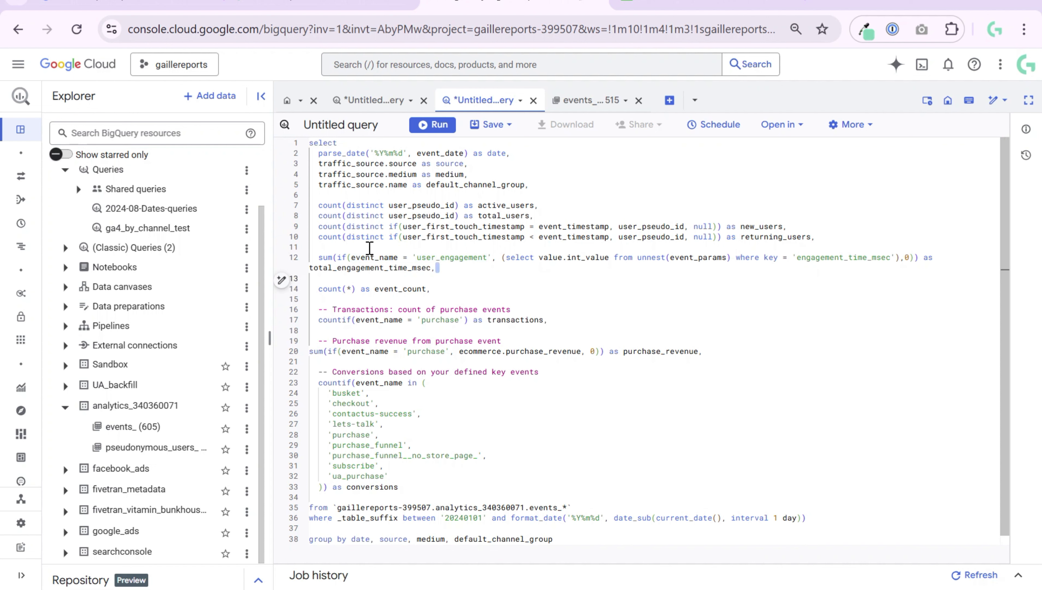
double_click(325, 257)
left_click(466, 271)
- Highlight the count(*) as event_count line, its alias and the asterisk inside the count function
left_click_drag(435, 290, 311, 289)
left_click(386, 289)
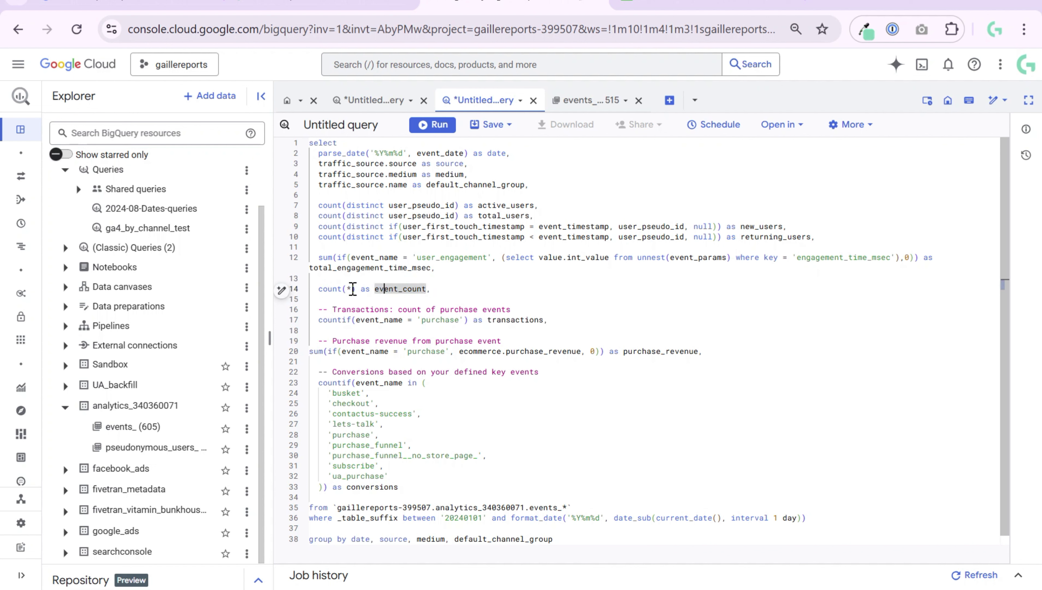
double_click(350, 288)
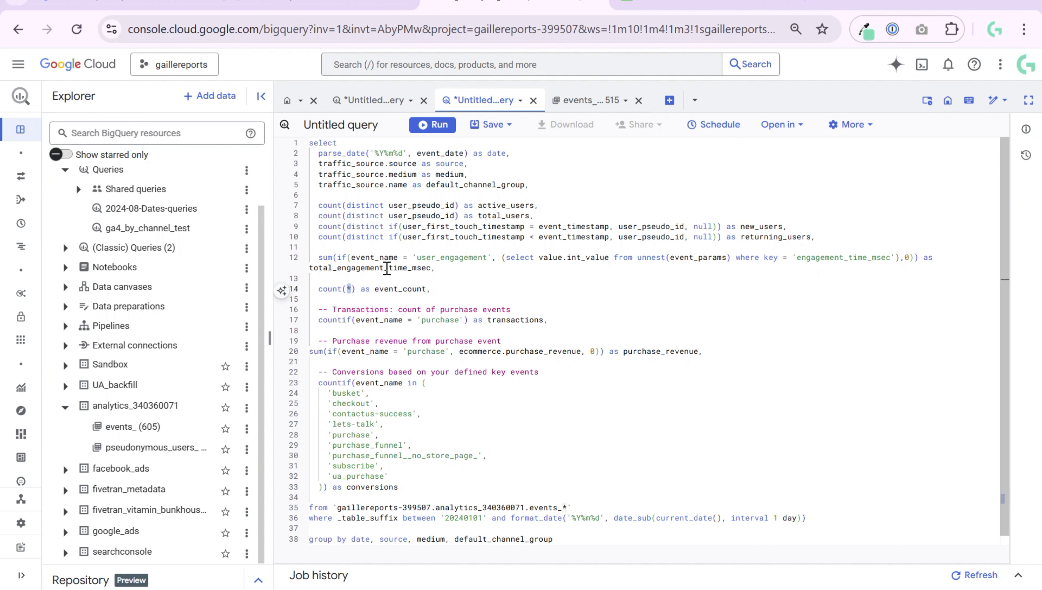
left_click_drag(432, 288, 310, 289)
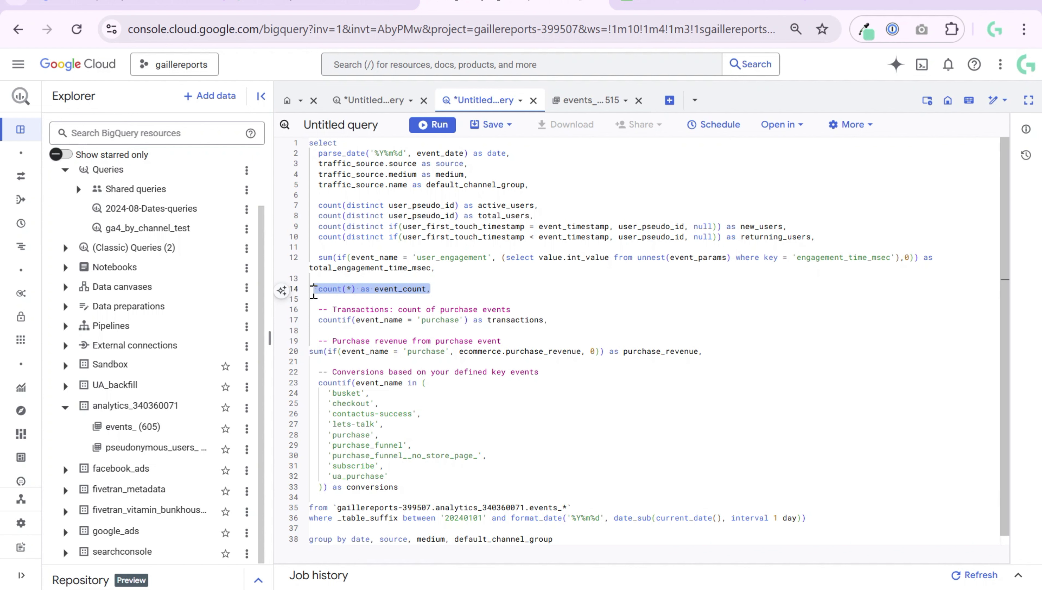
left_click(484, 289)
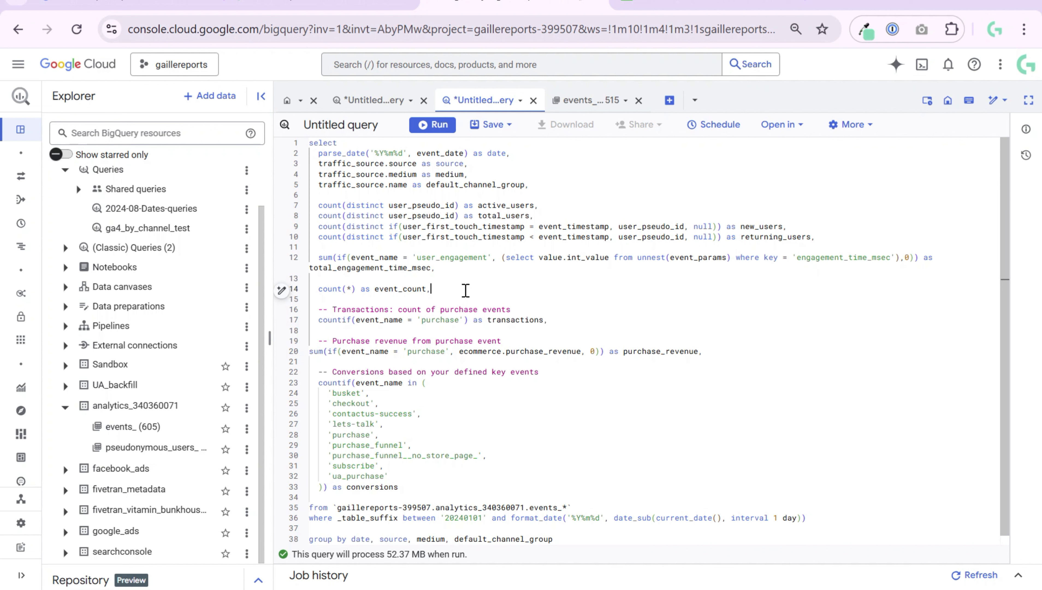
left_click_drag(429, 288, 346, 289)
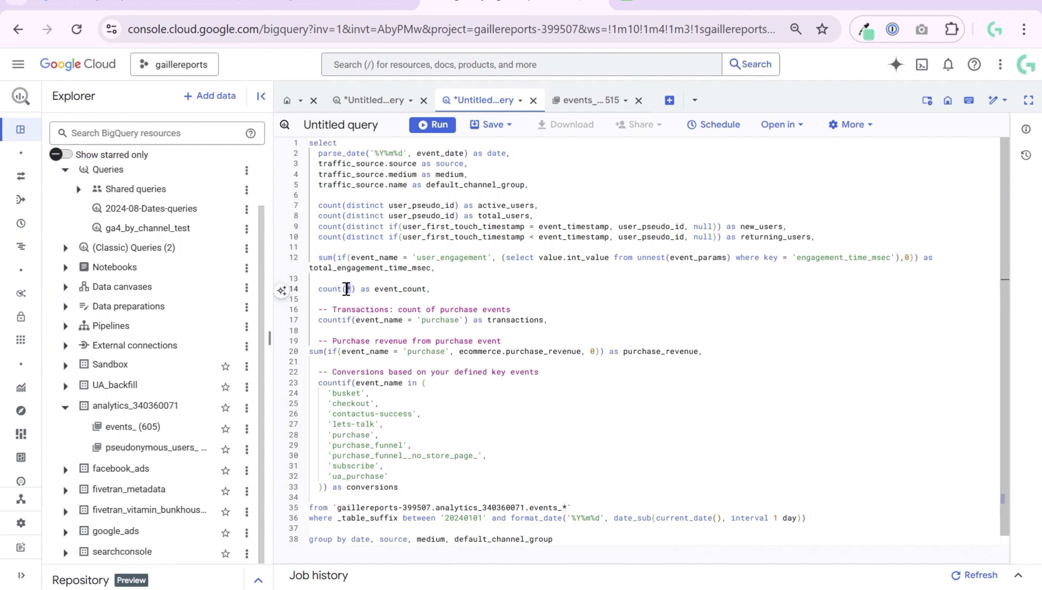
left_click(468, 291)
- Highlight the transactions alias, the 'purchase' event name, and the whole transactions line with its comment
left_click_drag(565, 324, 487, 321)
left_click(568, 306)
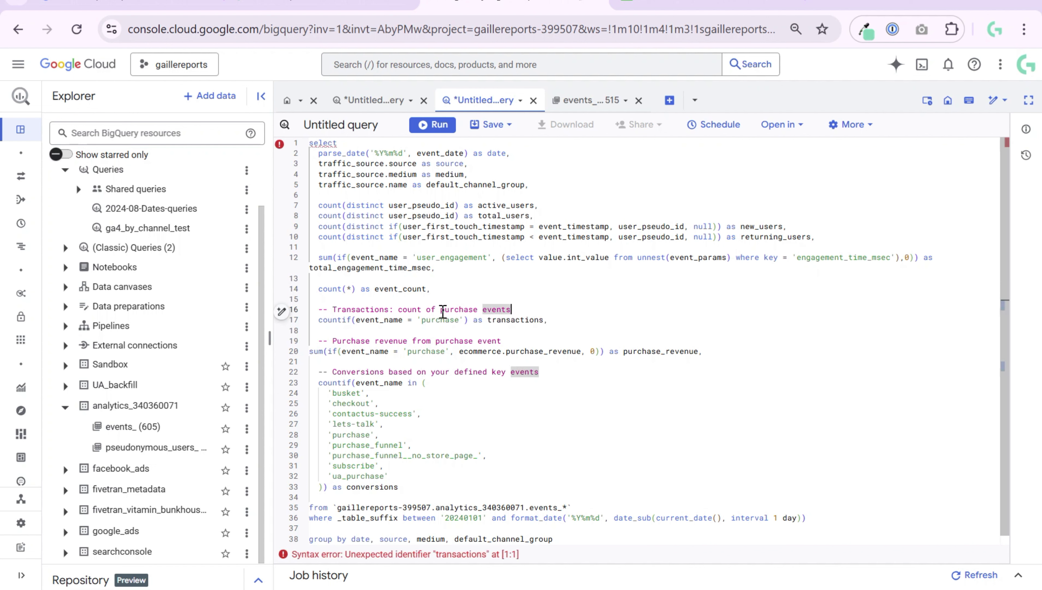
left_click_drag(421, 318, 460, 319)
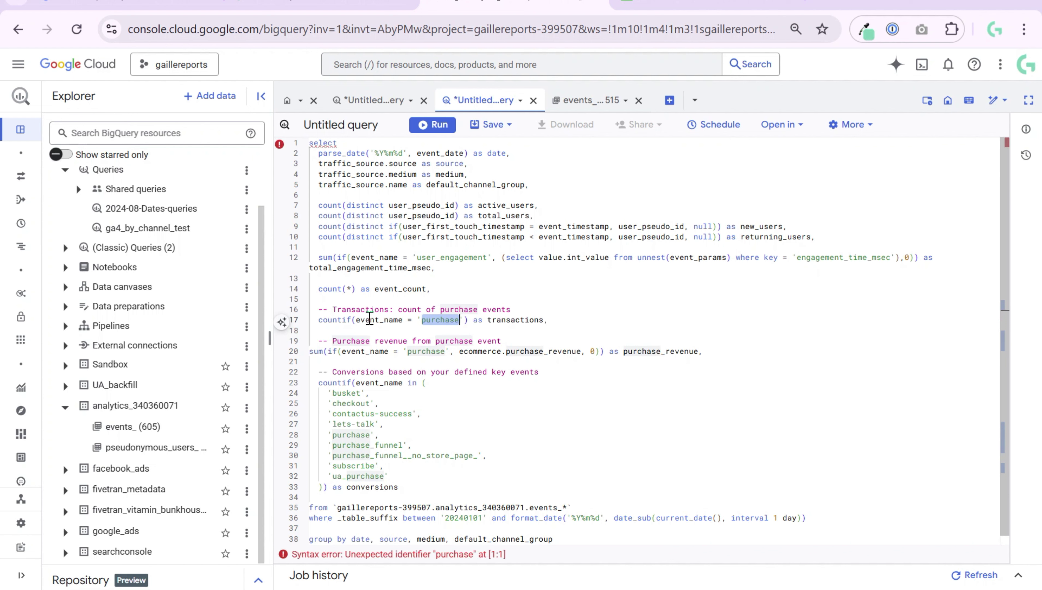
left_click(474, 319)
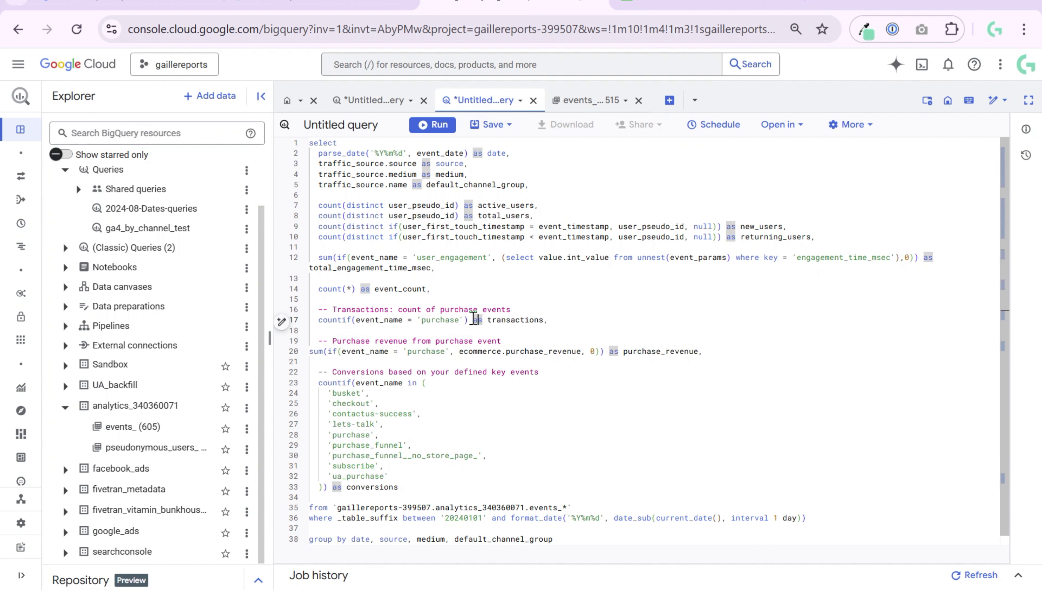
left_click_drag(566, 320, 198, 298)
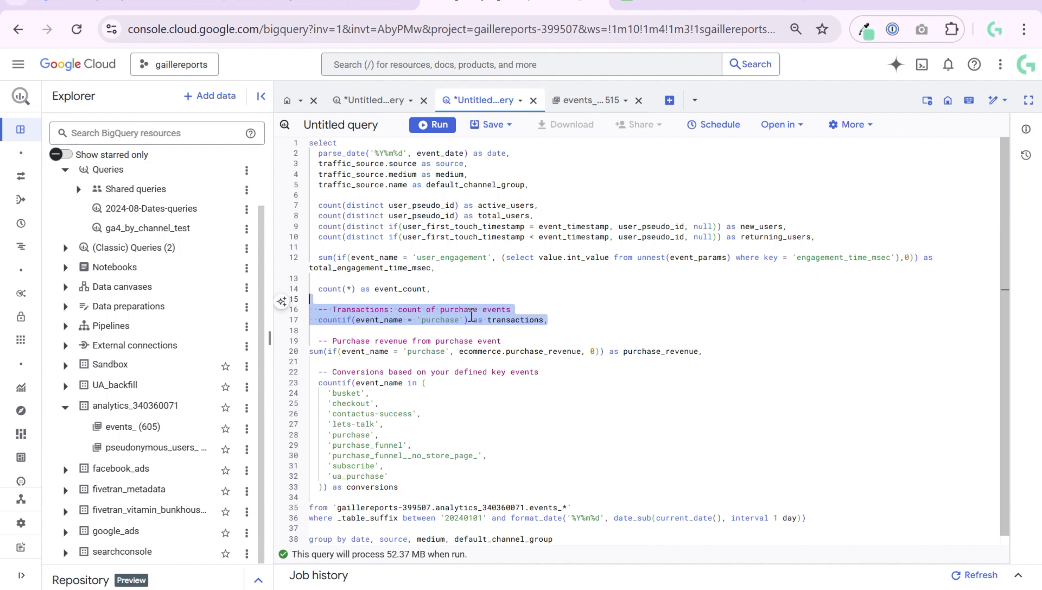
left_click(463, 318)
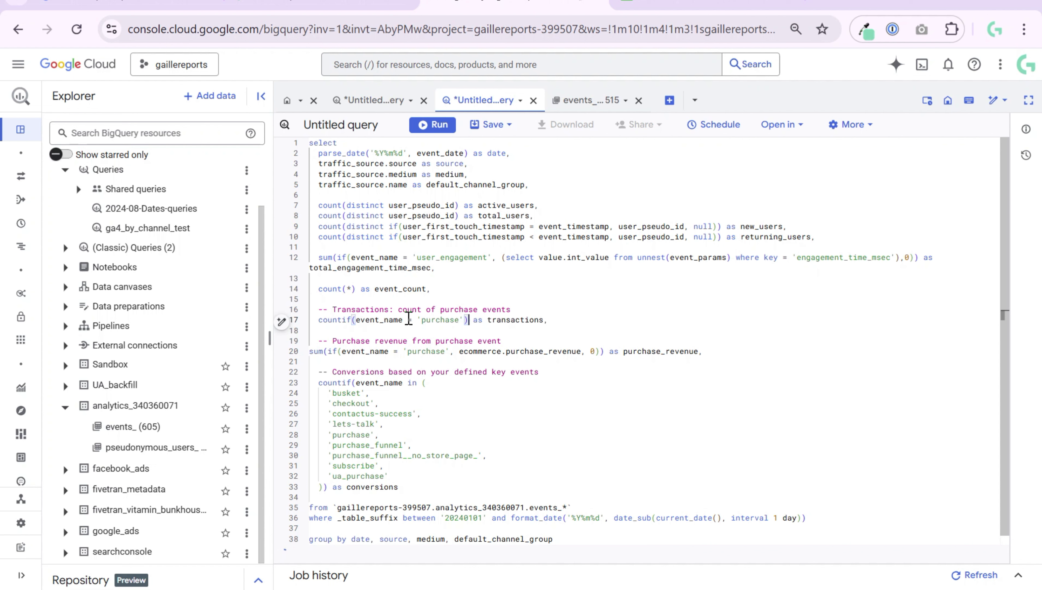
- Highlight event_name in the transactions condition, then the full countif transactions expression
double_click(359, 319)
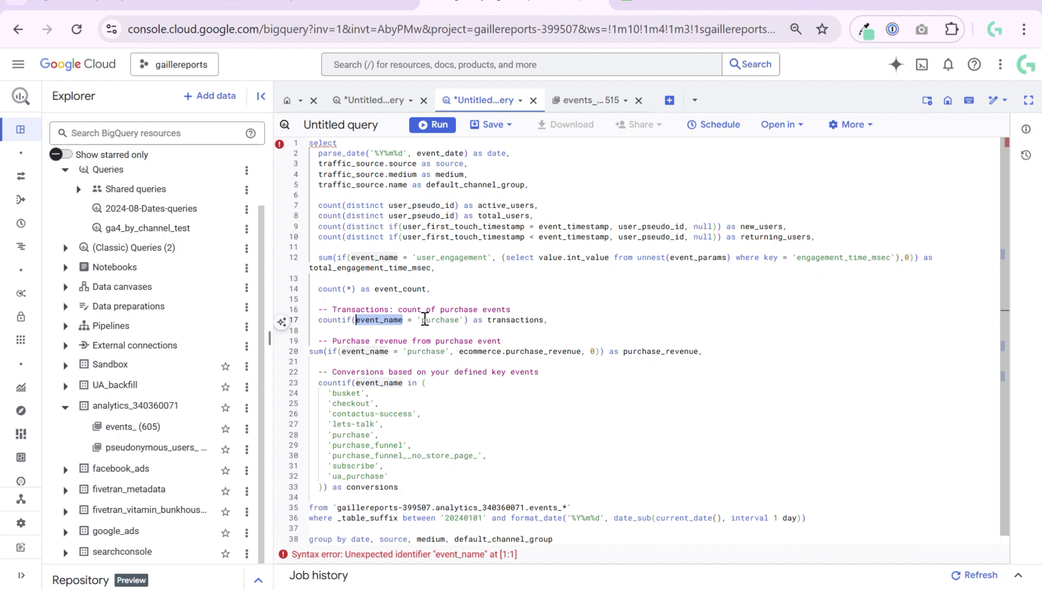
left_click(461, 320)
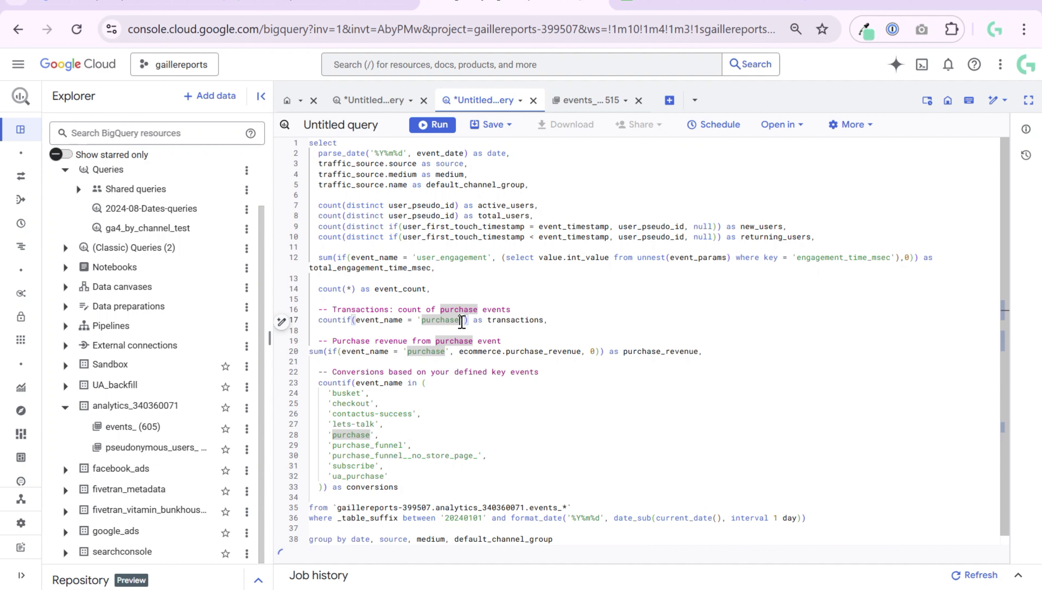
left_click_drag(548, 320, 323, 320)
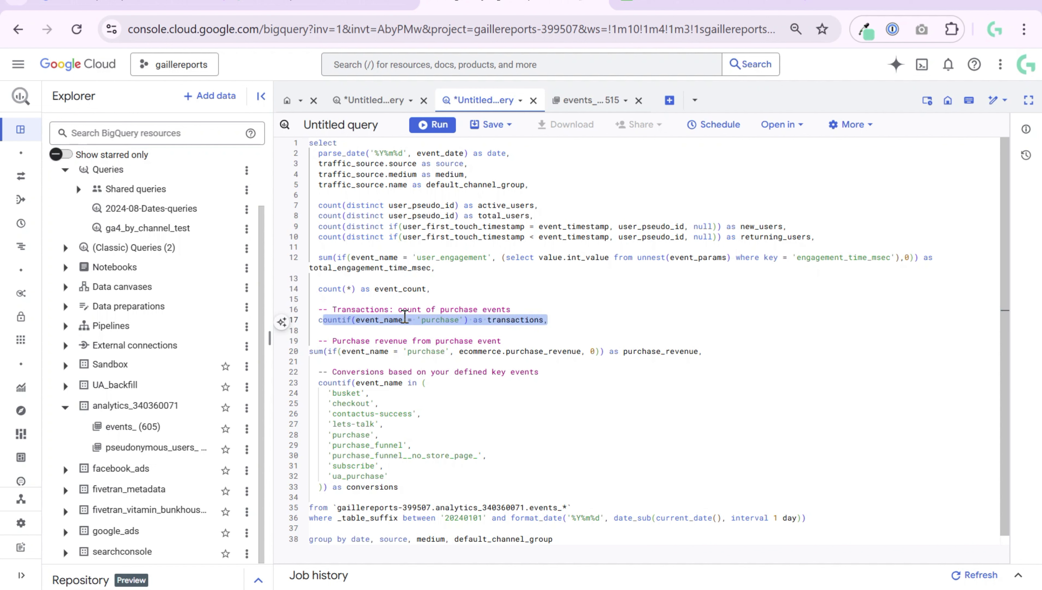
left_click(621, 313)
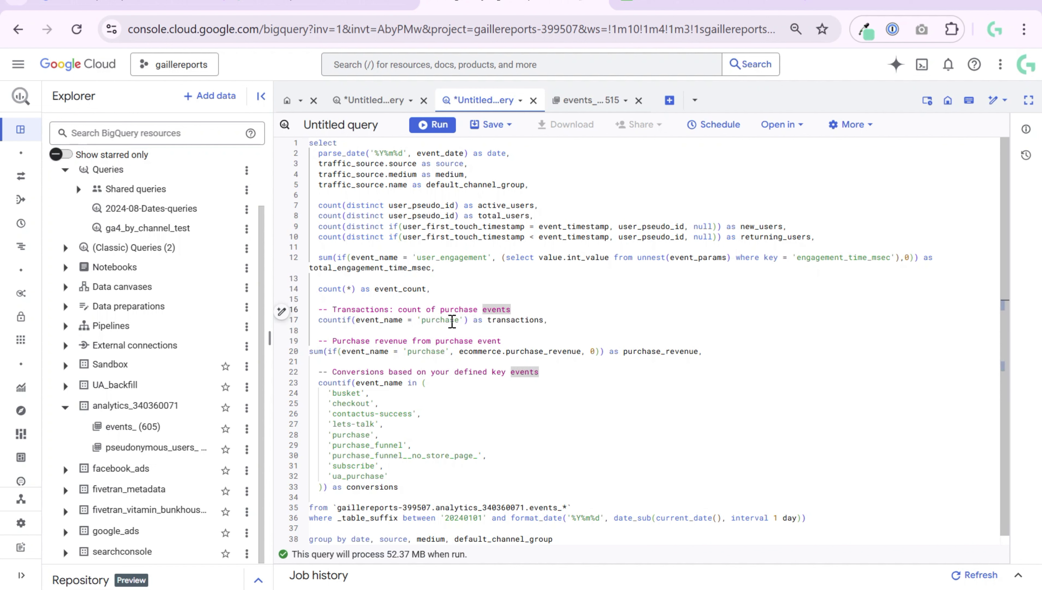
- Highlight the "Purchase revenue from purchase event" comment and the ecommerce.purchase_revenue field in the line below it
left_click_drag(502, 342, 331, 335)
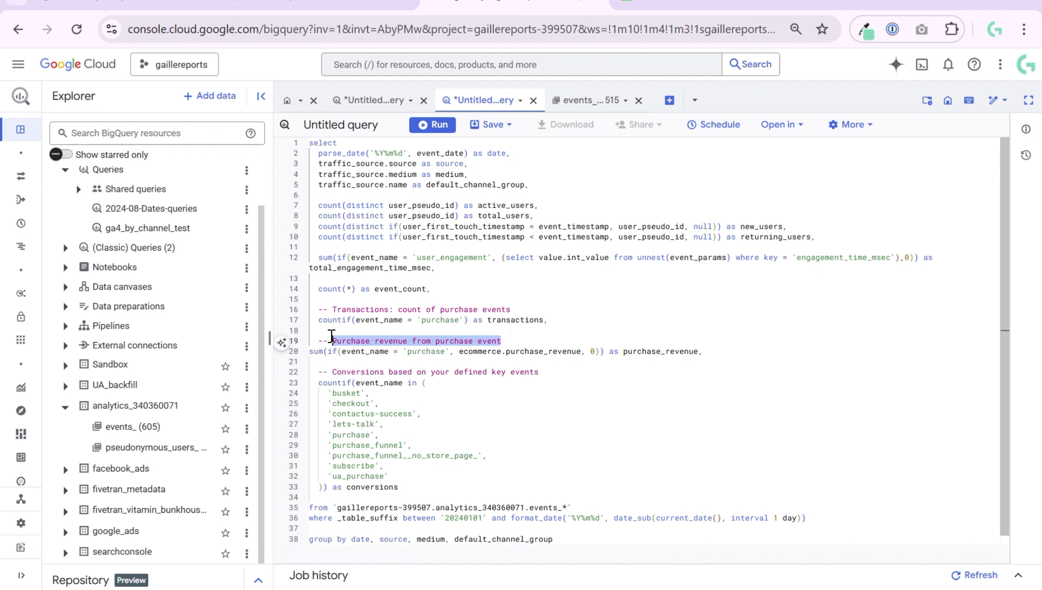
left_click(615, 341)
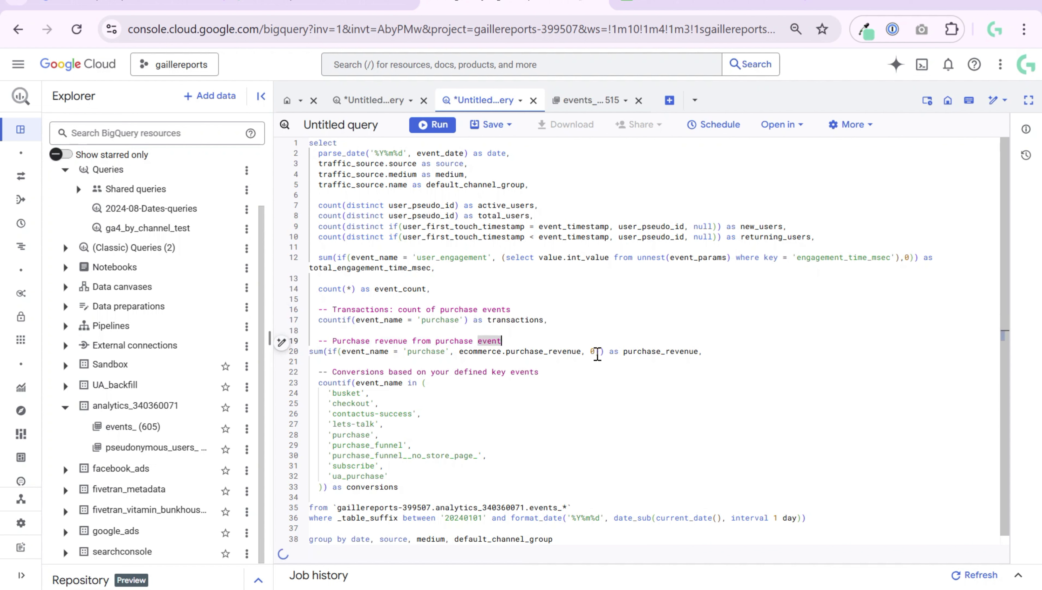
left_click_drag(341, 352, 586, 352)
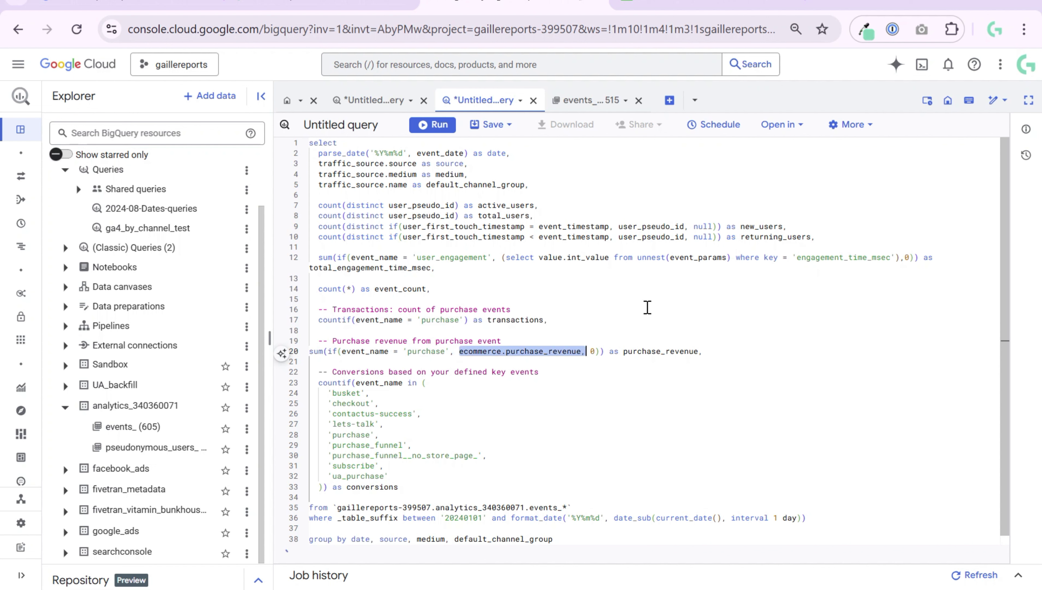
- Open the events_20250515 schema, collapse the event_params record and discard the unsaved split query that selects event_params
left_click(574, 105)
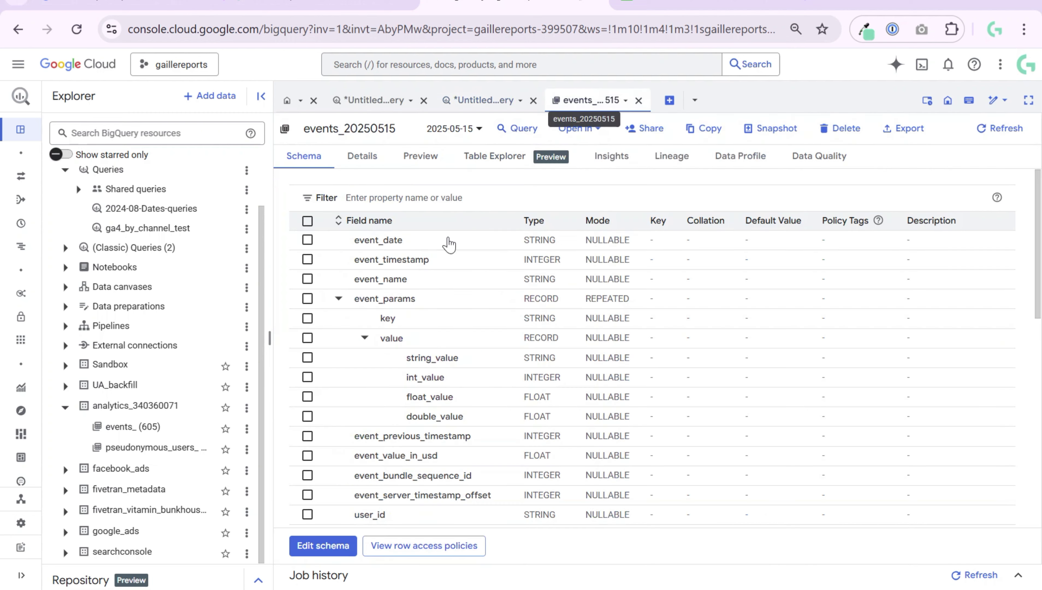
left_click(339, 299)
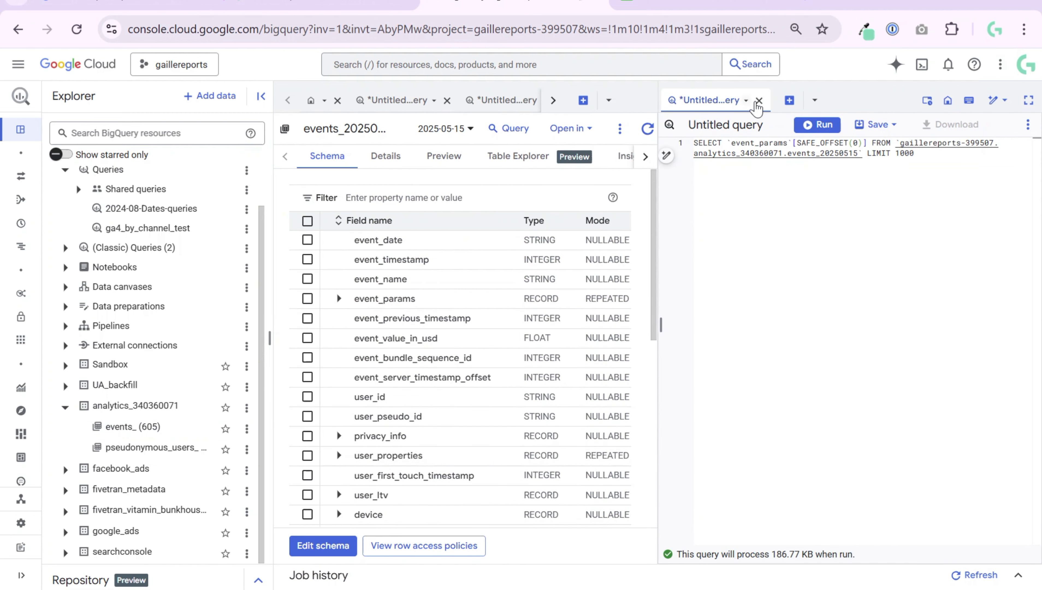
left_click(759, 101)
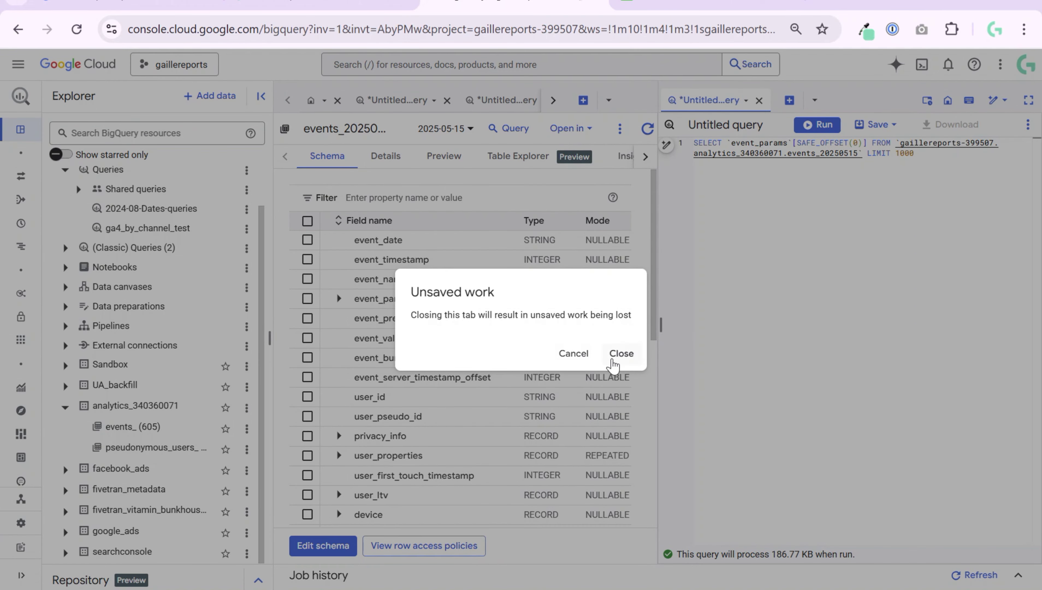
left_click(622, 353)
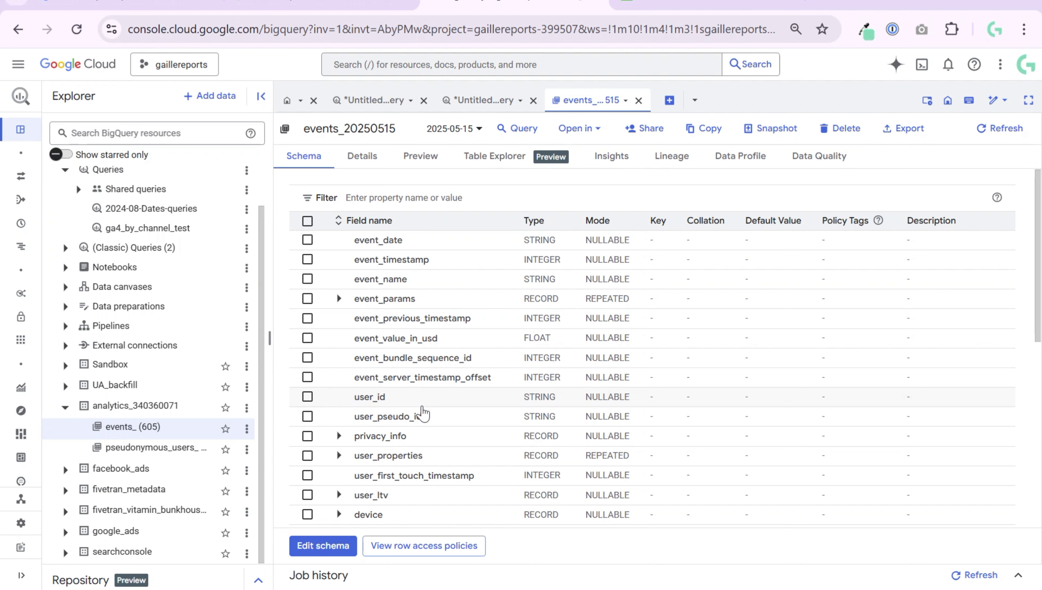
- Expand the ecommerce record in the events_20250515 schema and examine its purchase revenue fields, leaving no fields selected
scroll(413, 417, "down", 4)
left_click(339, 408)
left_click(326, 411)
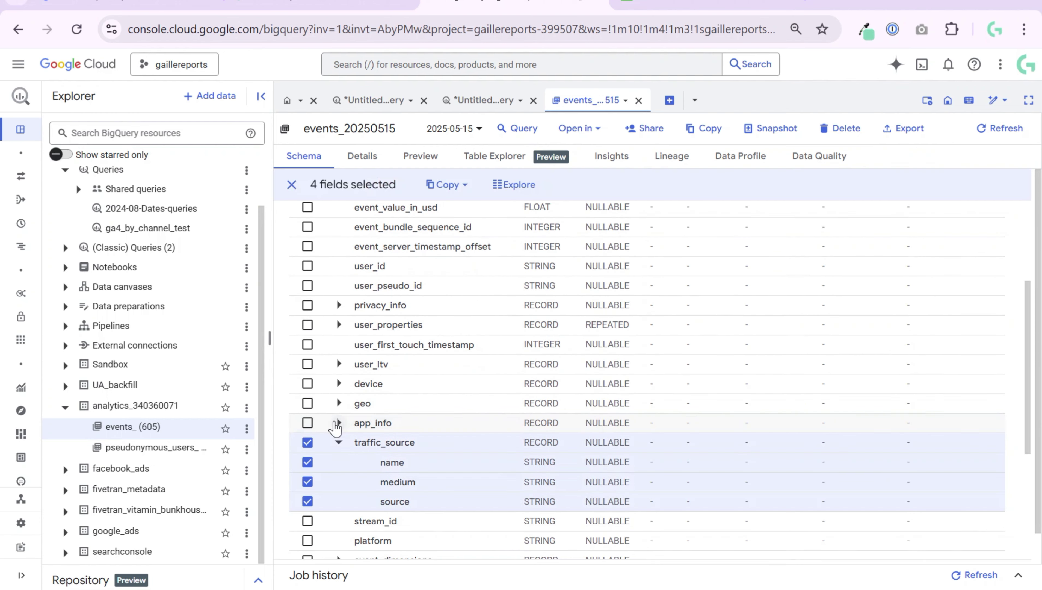
scroll(336, 413, "down", 4)
left_click(338, 277)
left_click(340, 336)
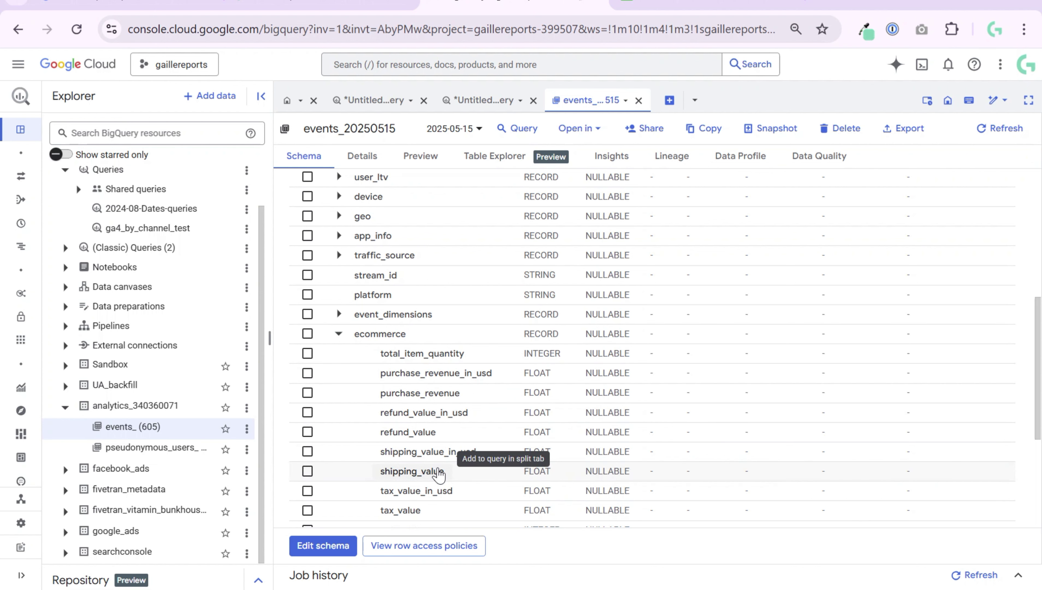
scroll(438, 475, "down", 2)
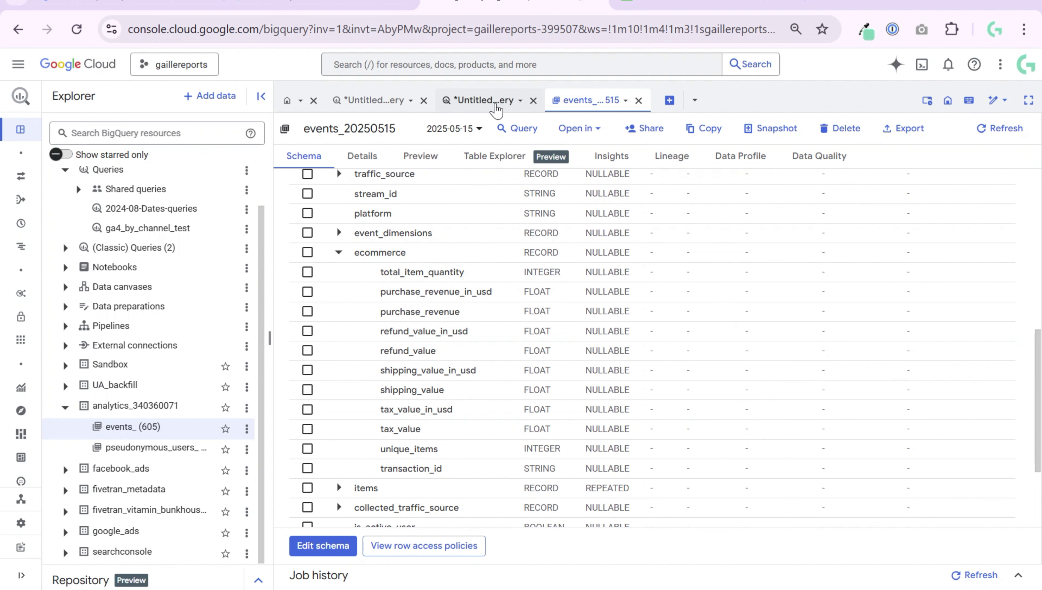
- Highlight the channel query's purchase_revenue line, then the coalesce-based purchase_revenue_2 expression in the other untitled query
left_click(489, 101)
left_click_drag(709, 351, 274, 350)
left_click(370, 104)
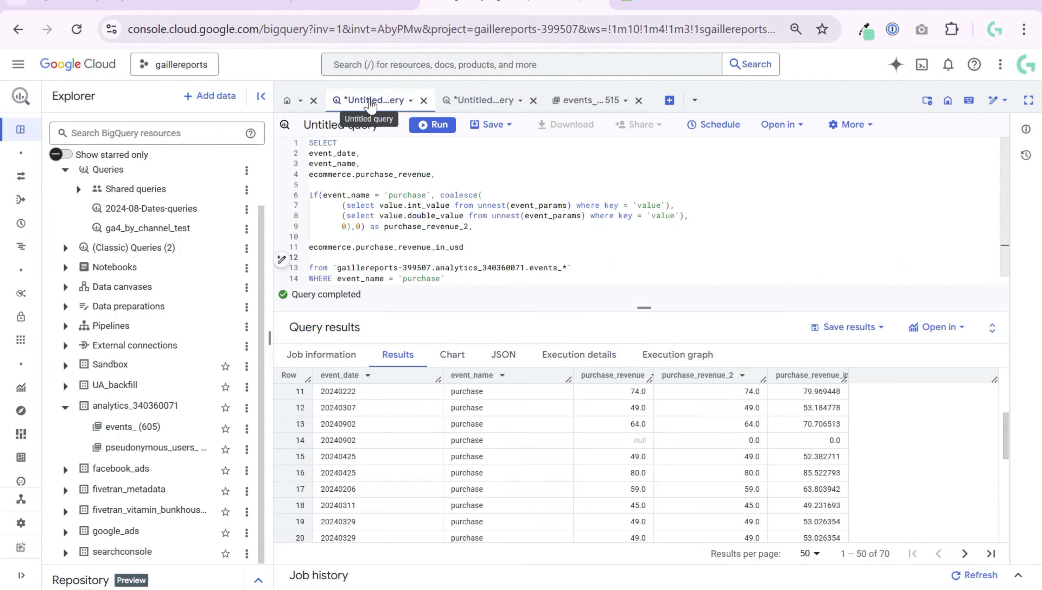
left_click_drag(518, 237, 251, 191)
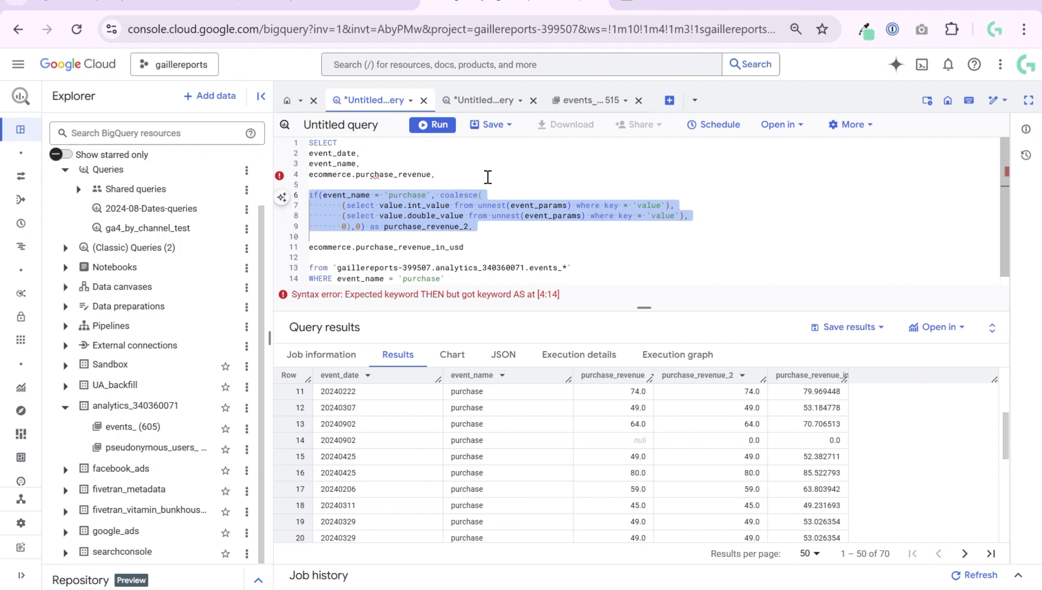
- Return to the channel query and highlight ecommerce.purchase_revenue in the purchase revenue expression
left_click(491, 98)
left_click(476, 372)
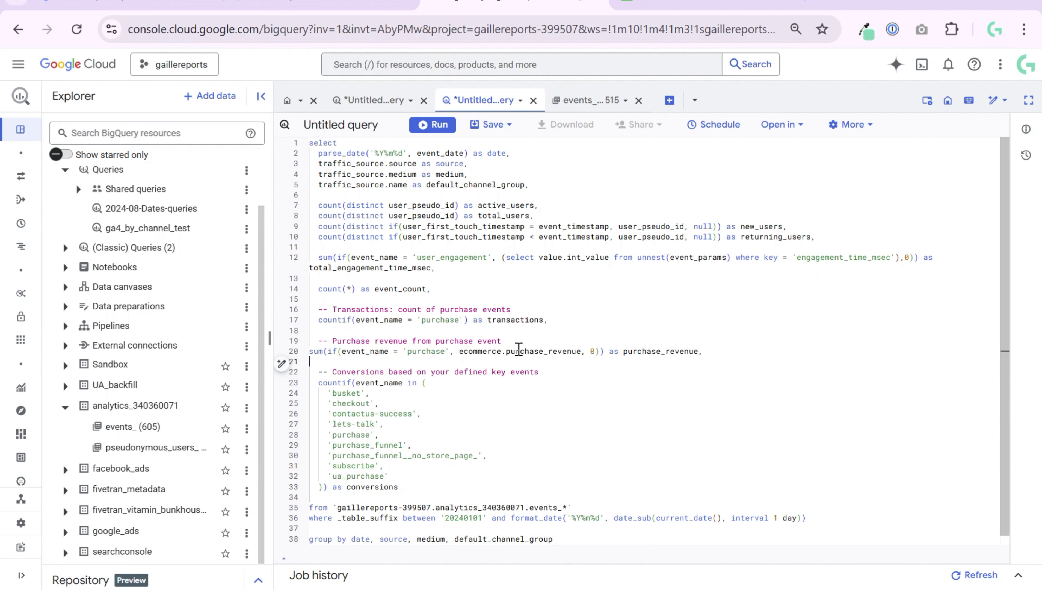
left_click_drag(459, 351, 544, 361)
- Highlight the countif function at the start of the conversions expression
left_click(566, 384)
scroll(436, 365, "down", 1)
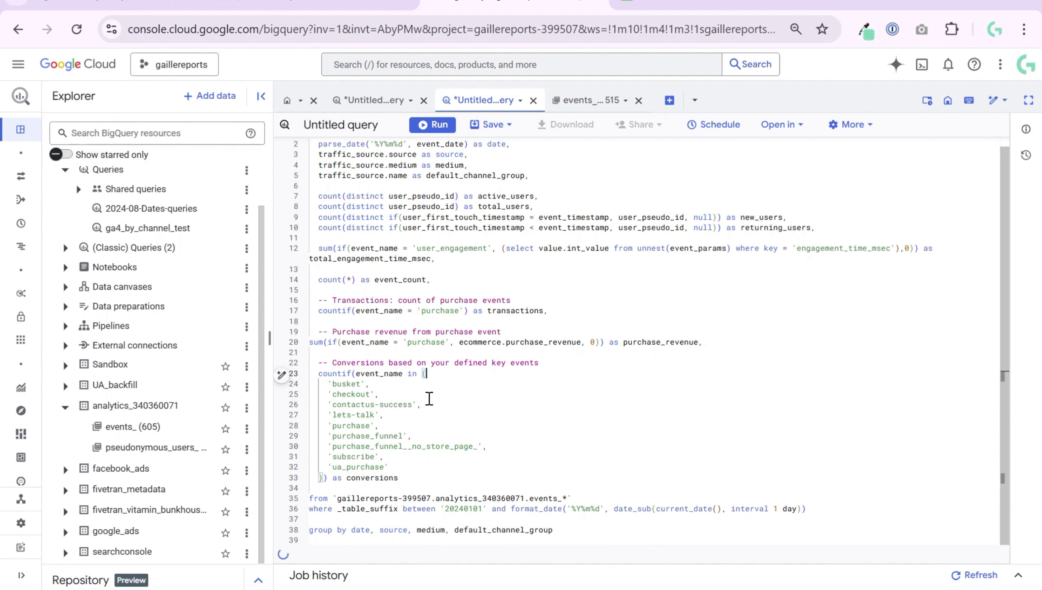
left_click_drag(350, 374, 300, 375)
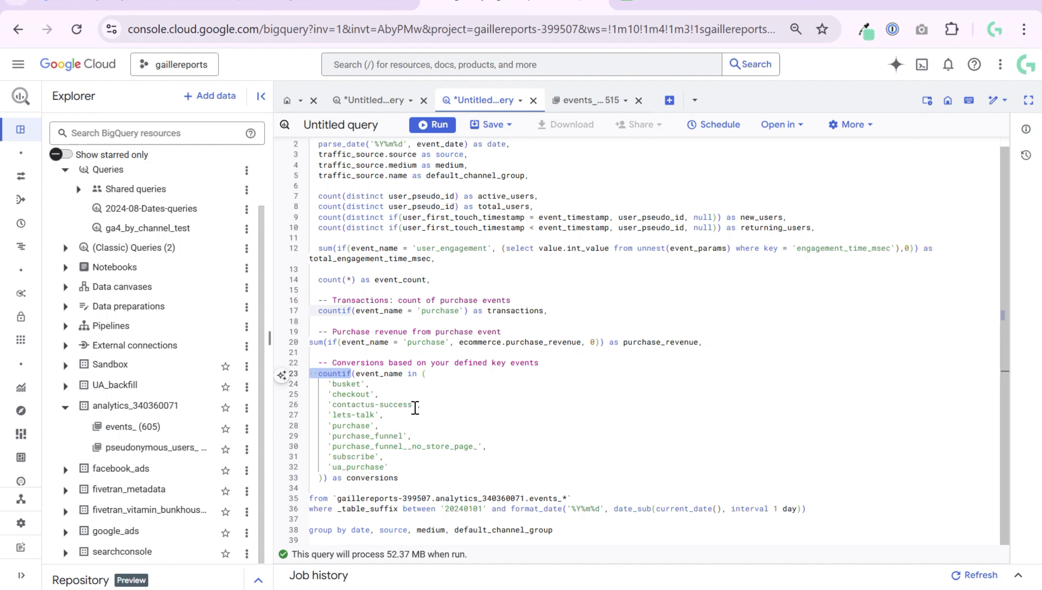
- Highlight the list of key event names from 'busket' to 'ua_purchase' in the conversions expression, then clear the highlight
left_click(459, 486)
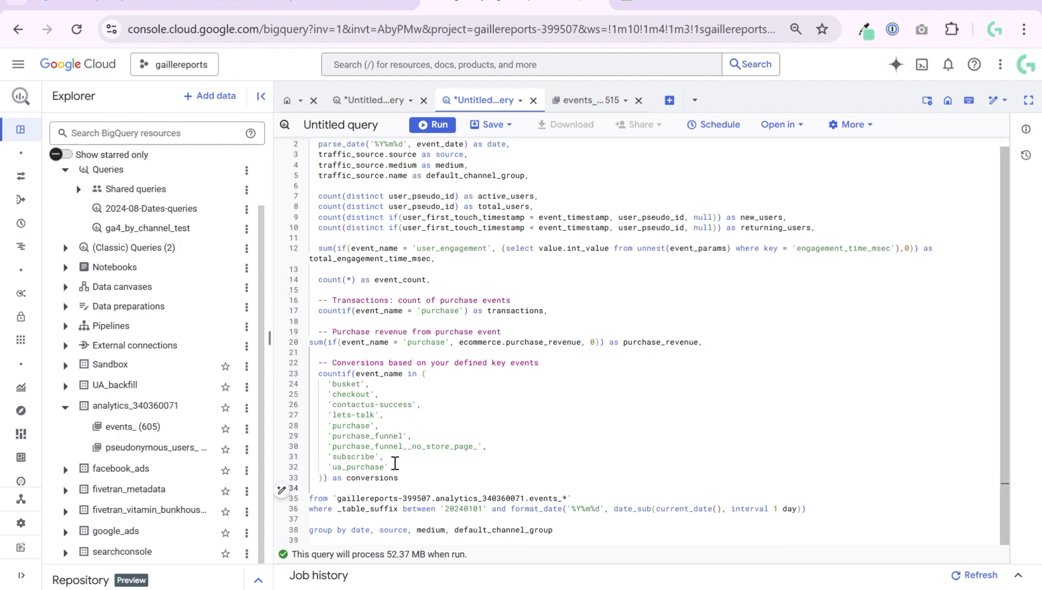
left_click(406, 374)
left_click_drag(406, 374, 357, 374)
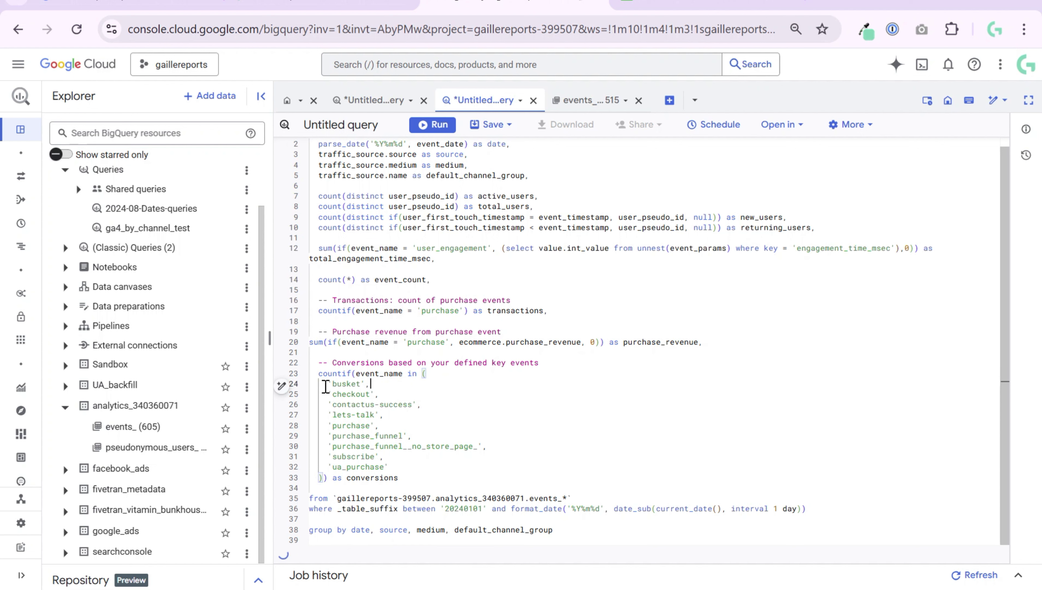
left_click_drag(324, 384, 454, 467)
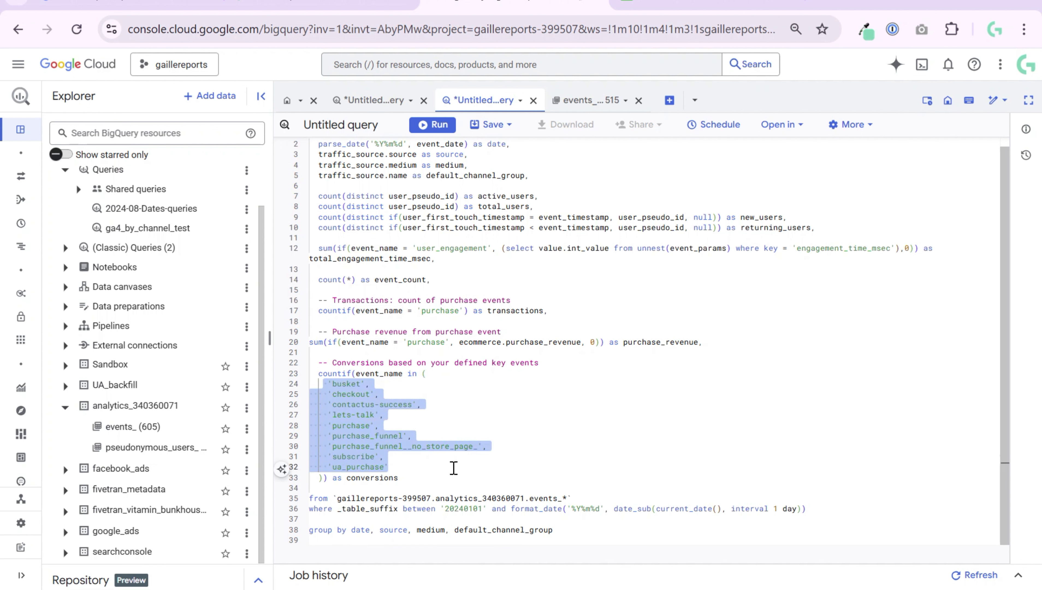
left_click(454, 416)
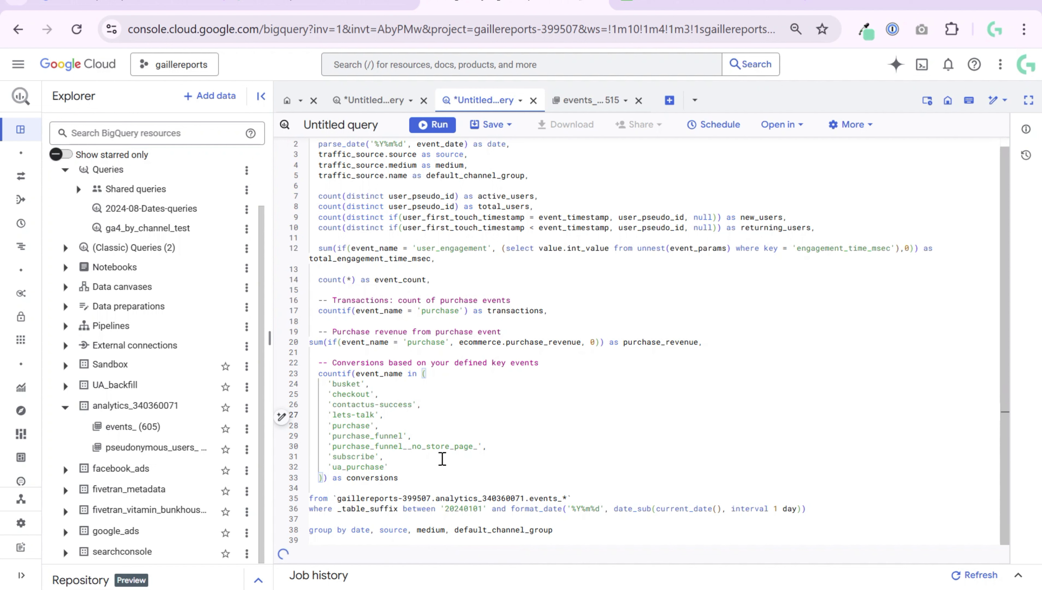
- Point out the conversions alias and the in operator of the countif expression, leaving nothing selected
left_click(421, 476)
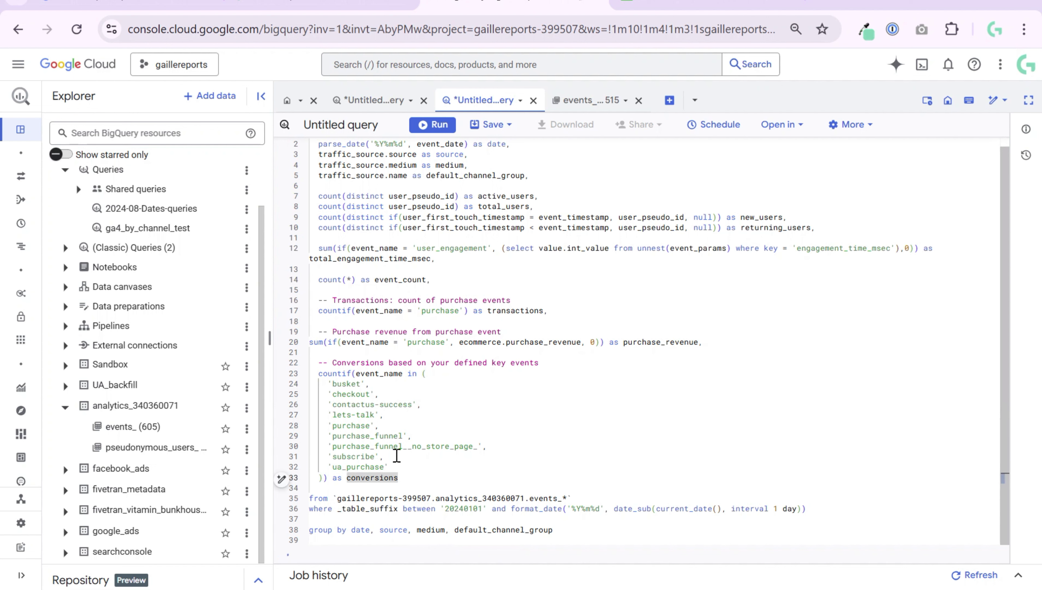
left_click(410, 374)
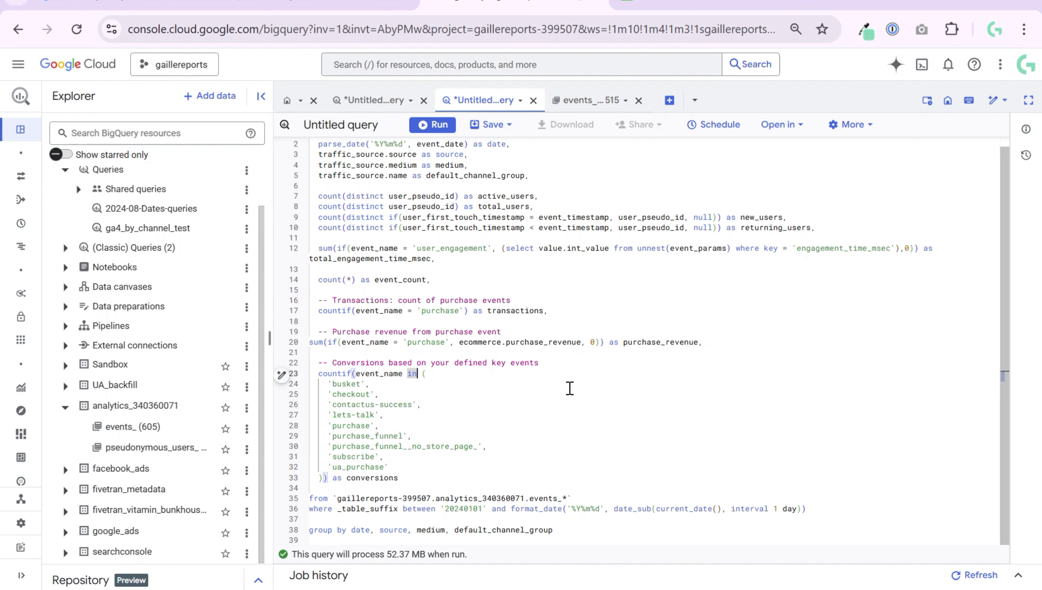
left_click(586, 382)
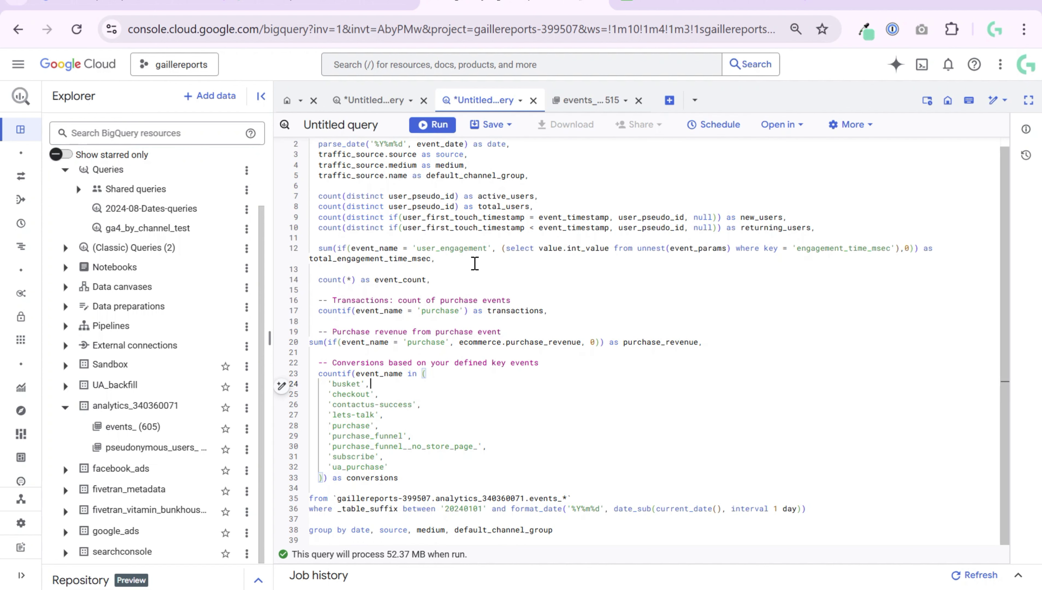
- Run the channel query and narrow the Explorer pane to give the results more room
left_click(432, 125)
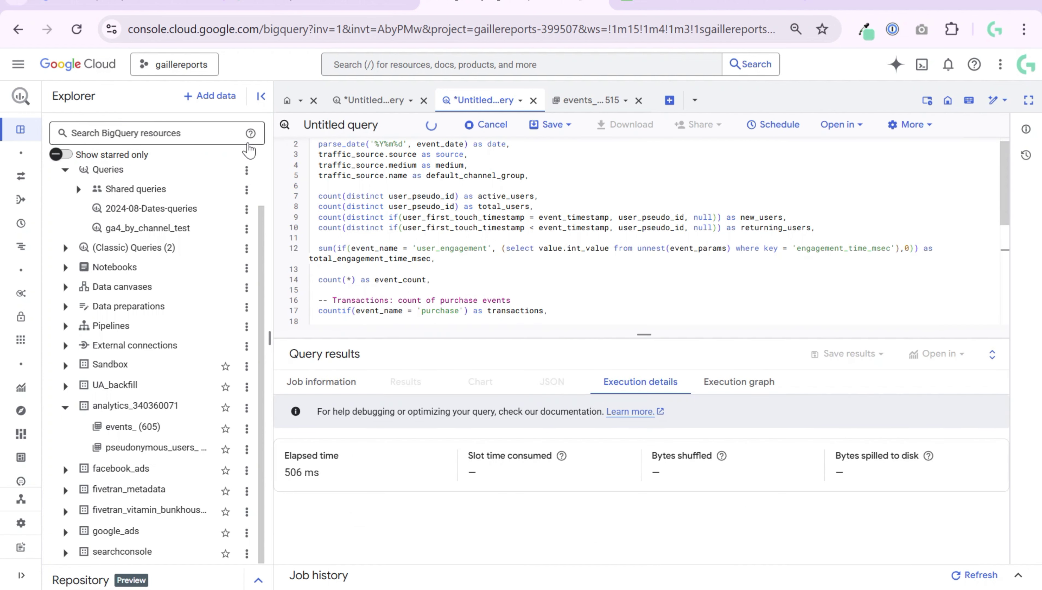
left_click_drag(272, 139, 220, 139)
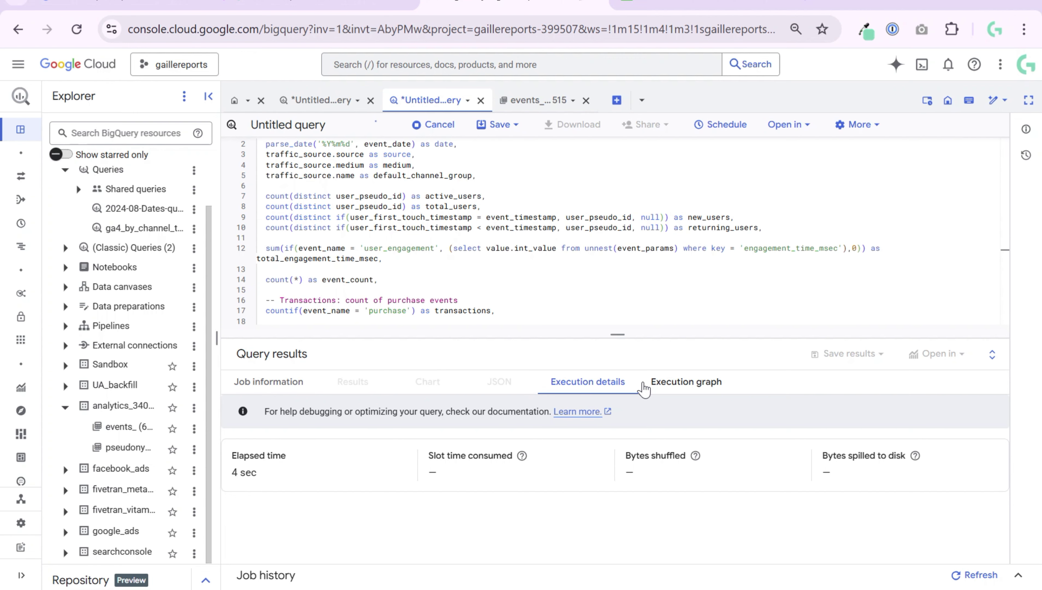
left_click(671, 2)
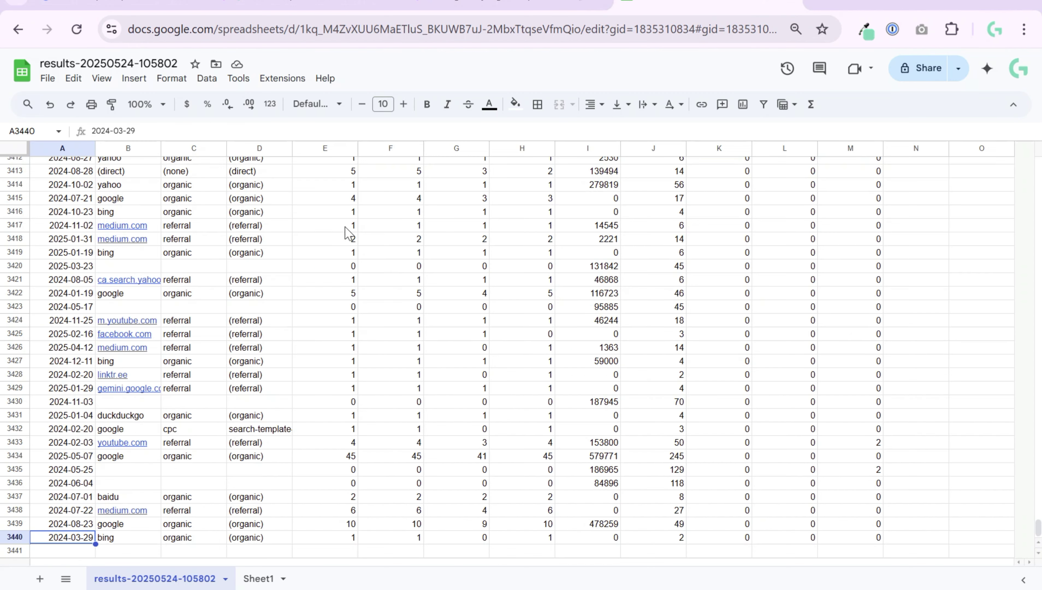
scroll(323, 227, "up", 16)
scroll(319, 221, "up", 20)
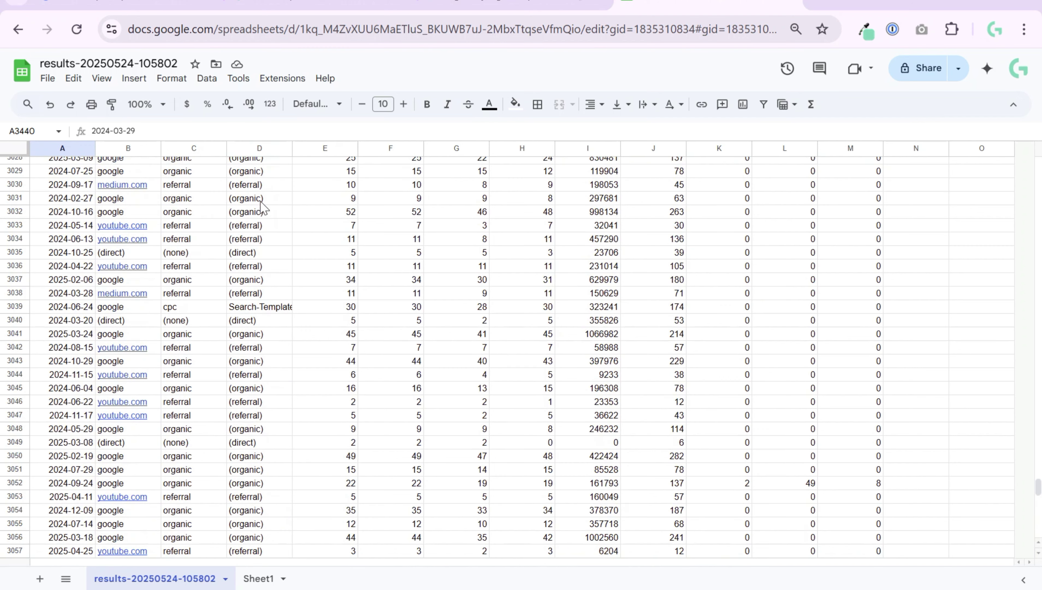
left_click(237, 196)
key("ctrl+Up")
key("ctrl+Up")
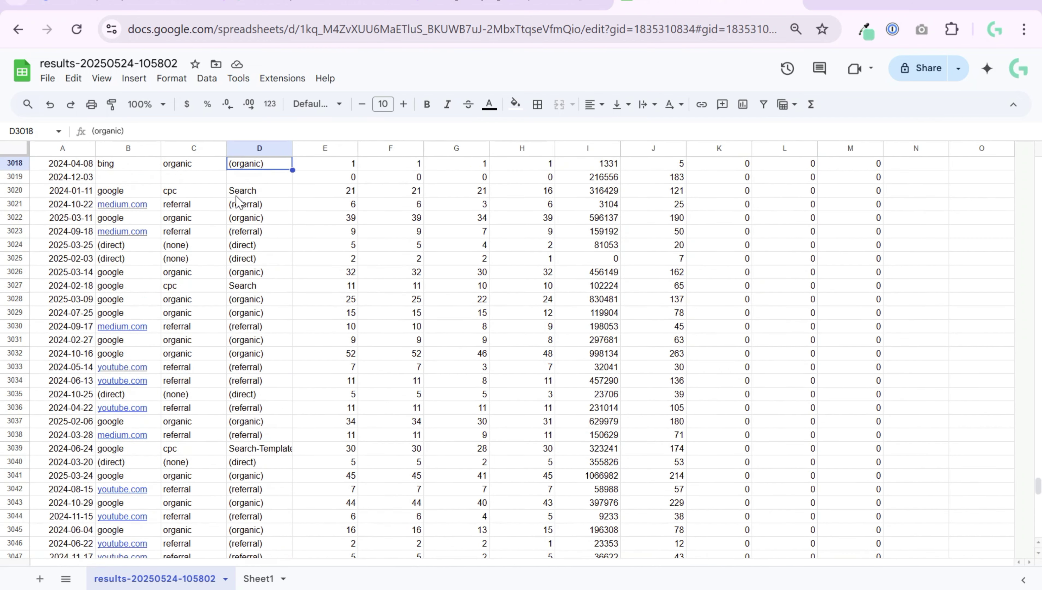
key("Left")
key("Left")
key("Left")
key("ctrl+shift+Tab")
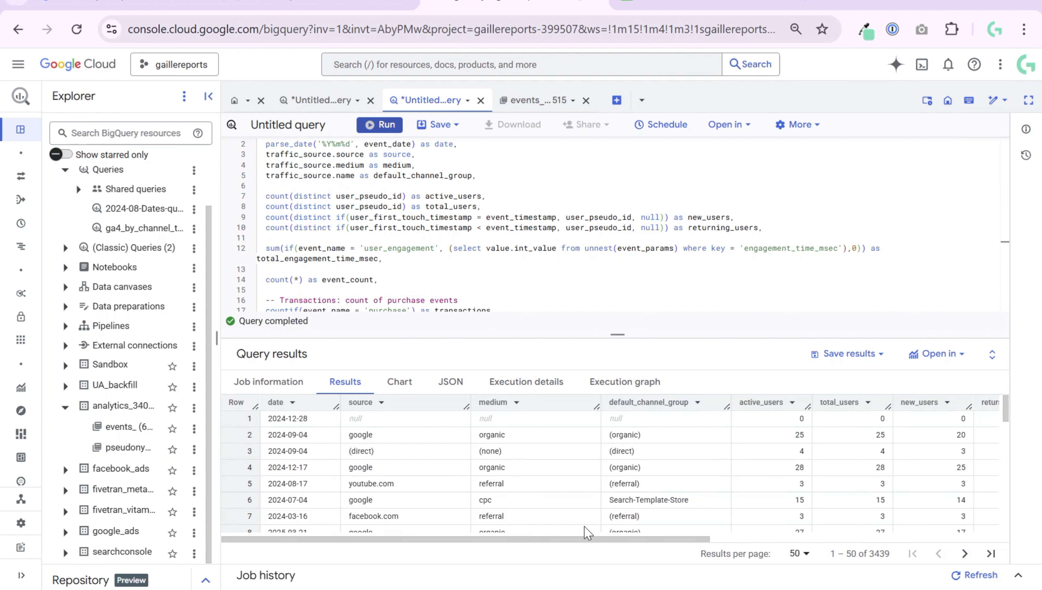
- Examine the channel query's results across all columns and review the available formats for saving them, without saving
left_click_drag(609, 540, 427, 550)
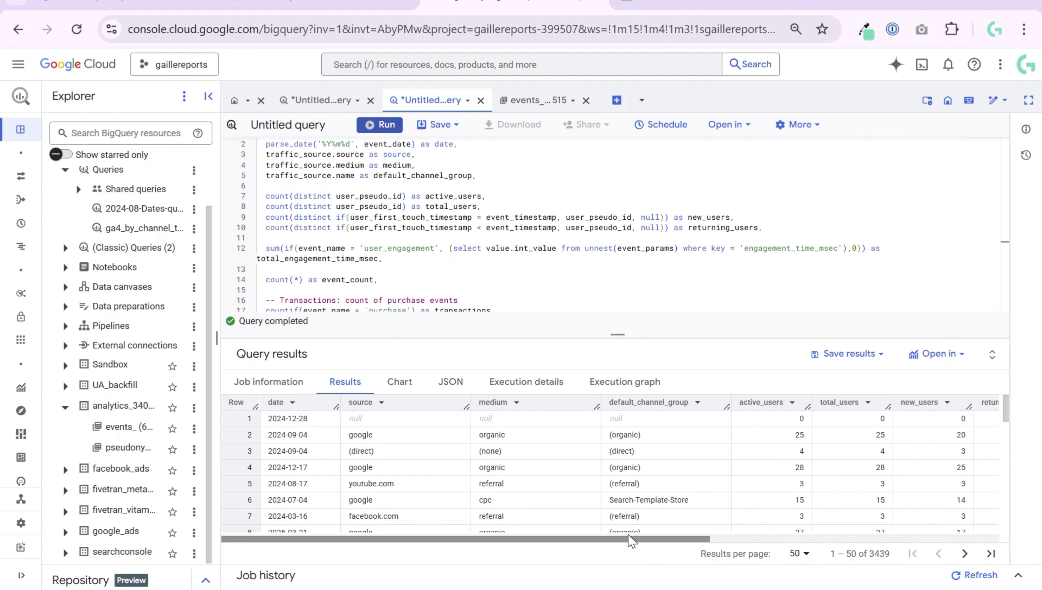
left_click_drag(631, 542, 534, 558)
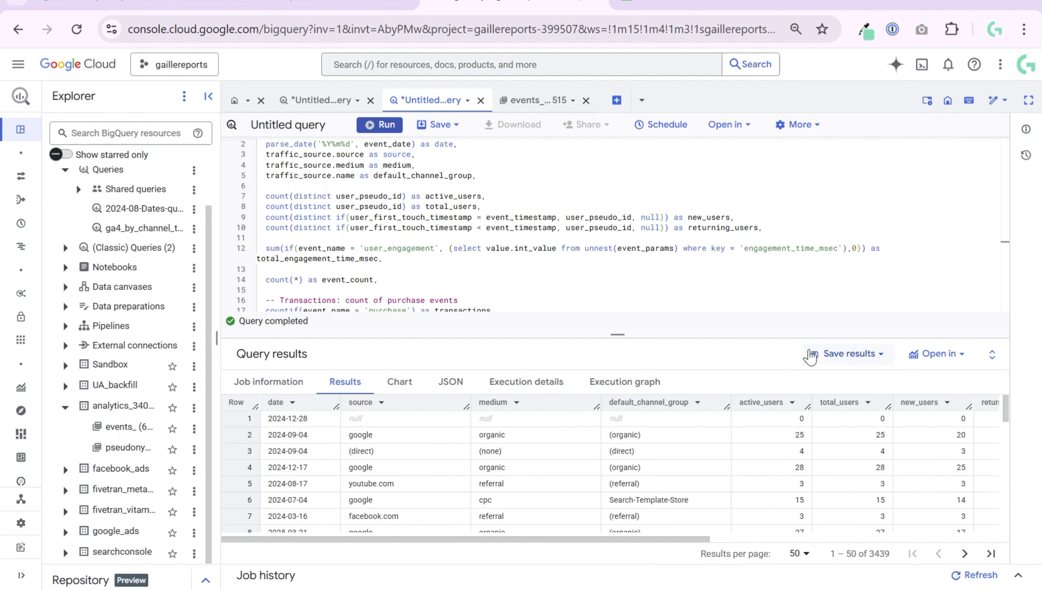
left_click(860, 360)
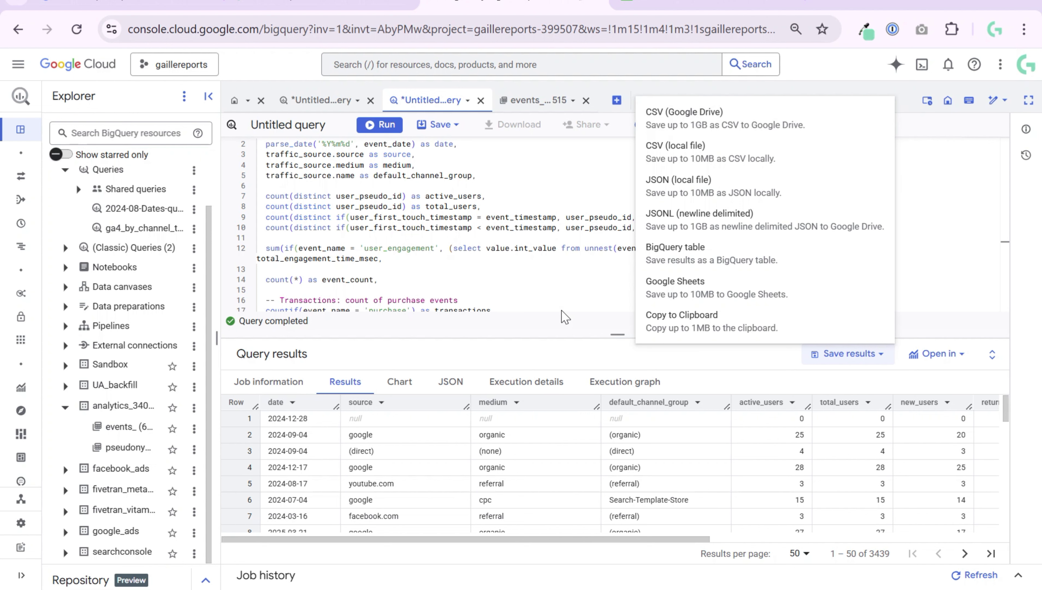
left_click(541, 263)
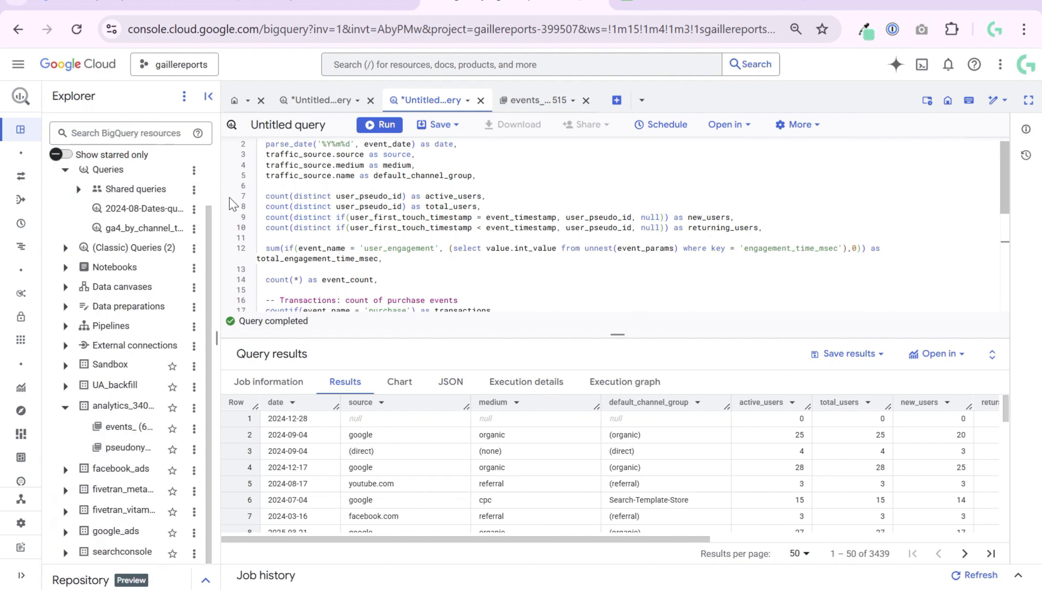
- Widen the Explorer pane and collapse the analytics_340360071 dataset and the Queries group
left_click_drag(215, 172, 282, 170)
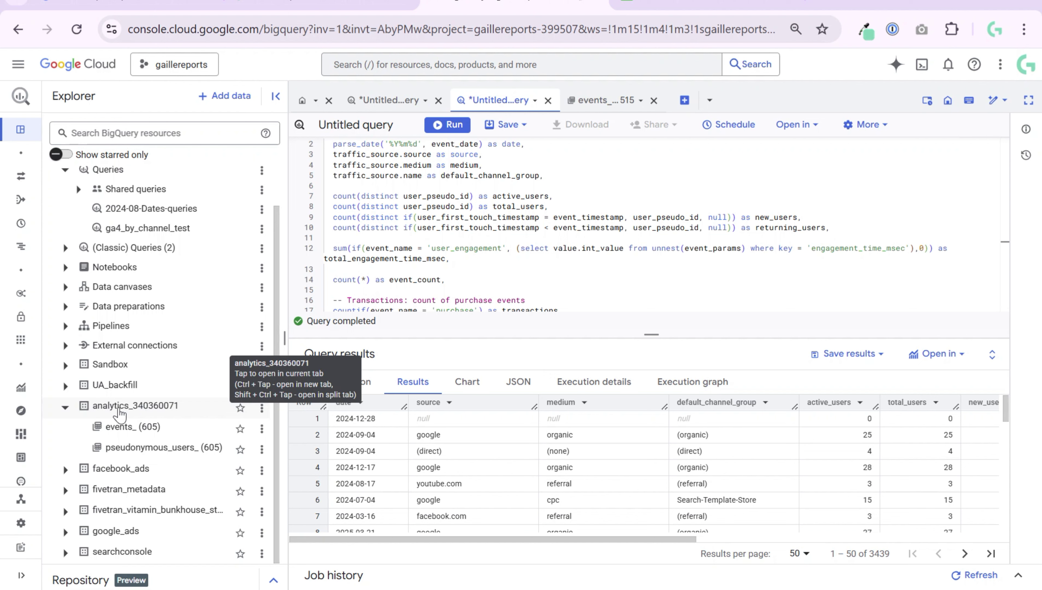
left_click(64, 406)
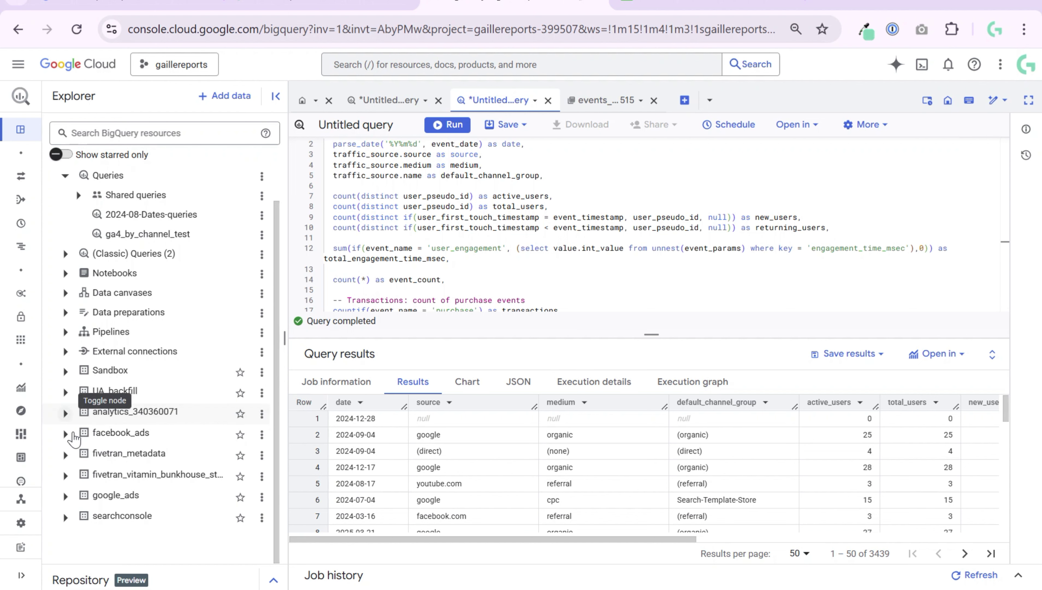
left_click(78, 195)
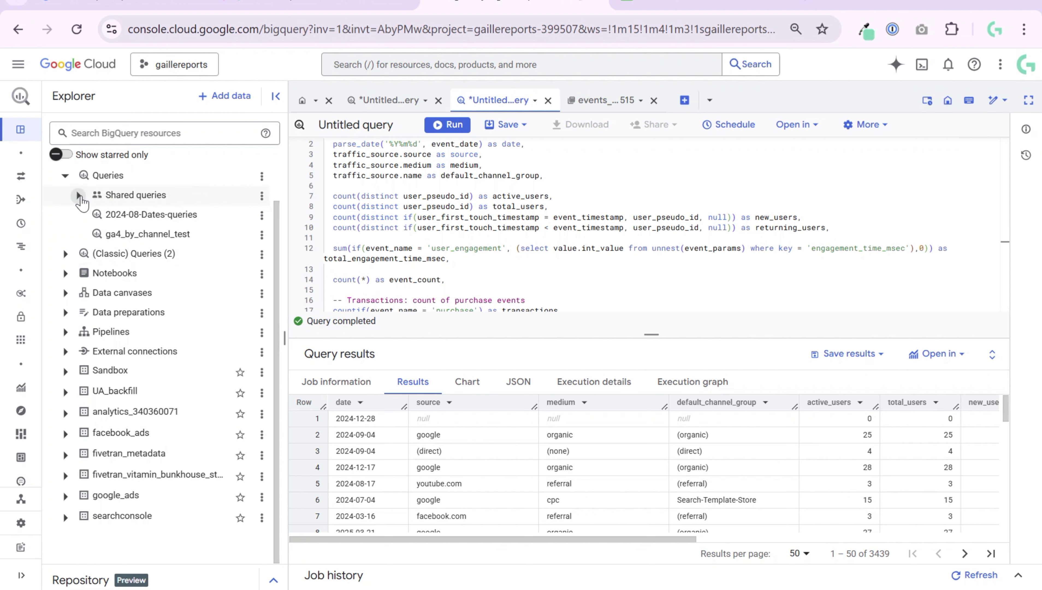
left_click(71, 178)
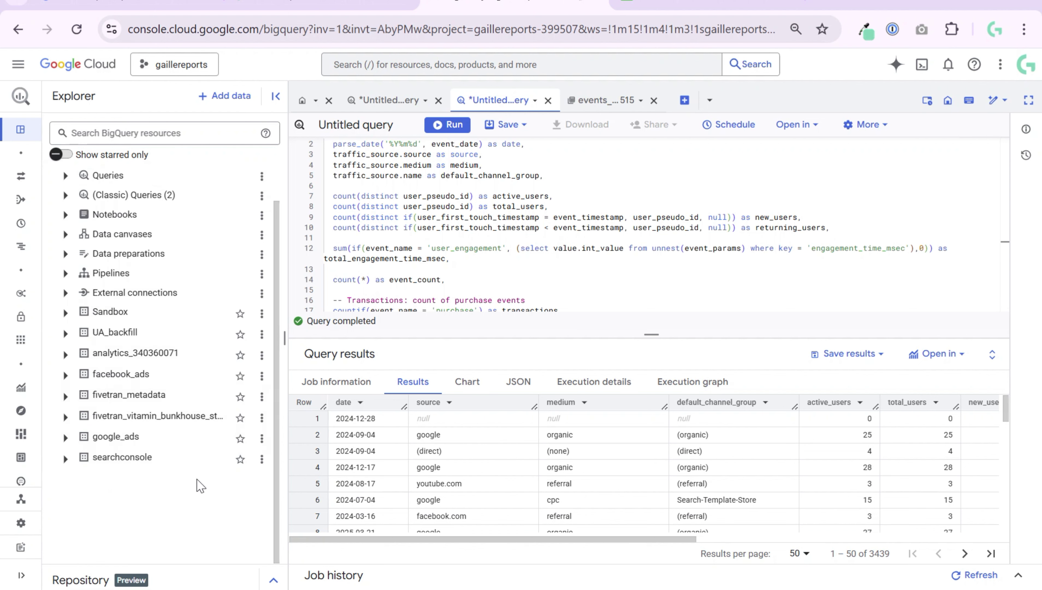
scroll(208, 345, "up", 2)
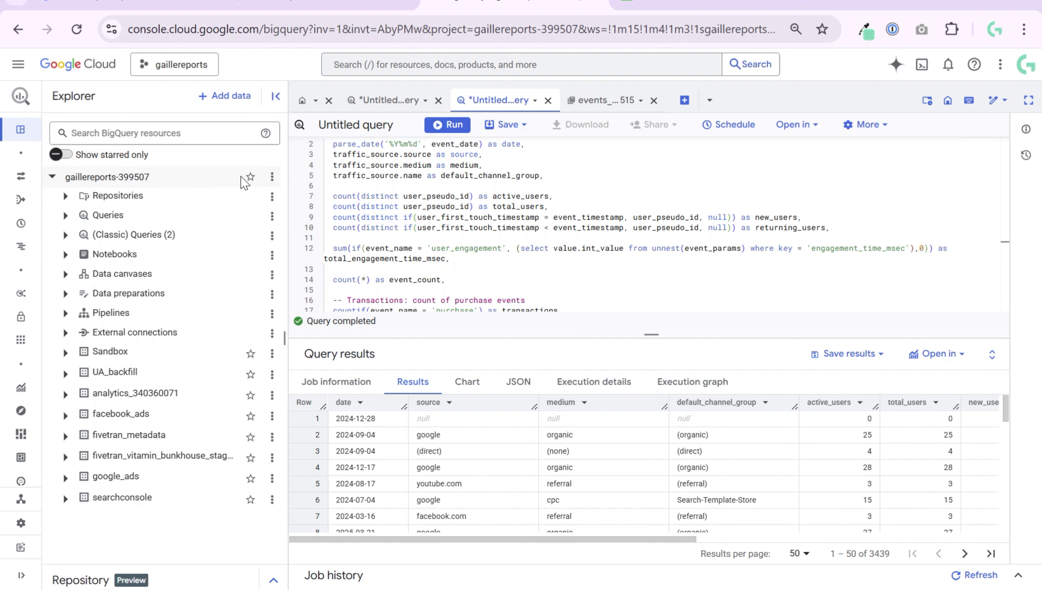
- Start a new dataset in the gaillereports-399507 project with ID ga4_gaillereports and the EU (multiple regions in European Union) multi-region location
left_click(272, 177)
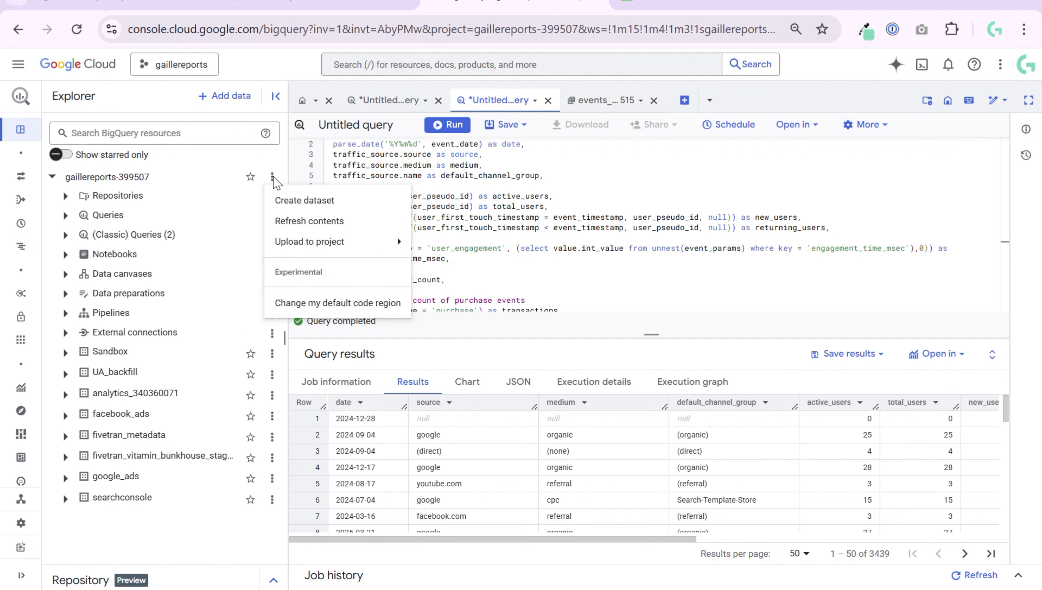
left_click(339, 206)
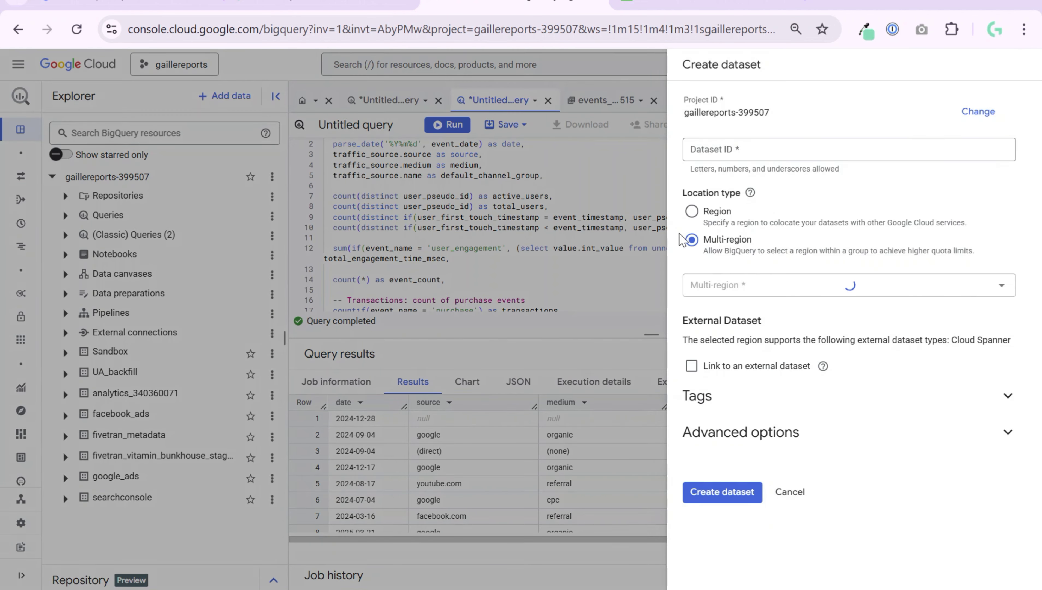
left_click(739, 147)
type("ga4_gailler")
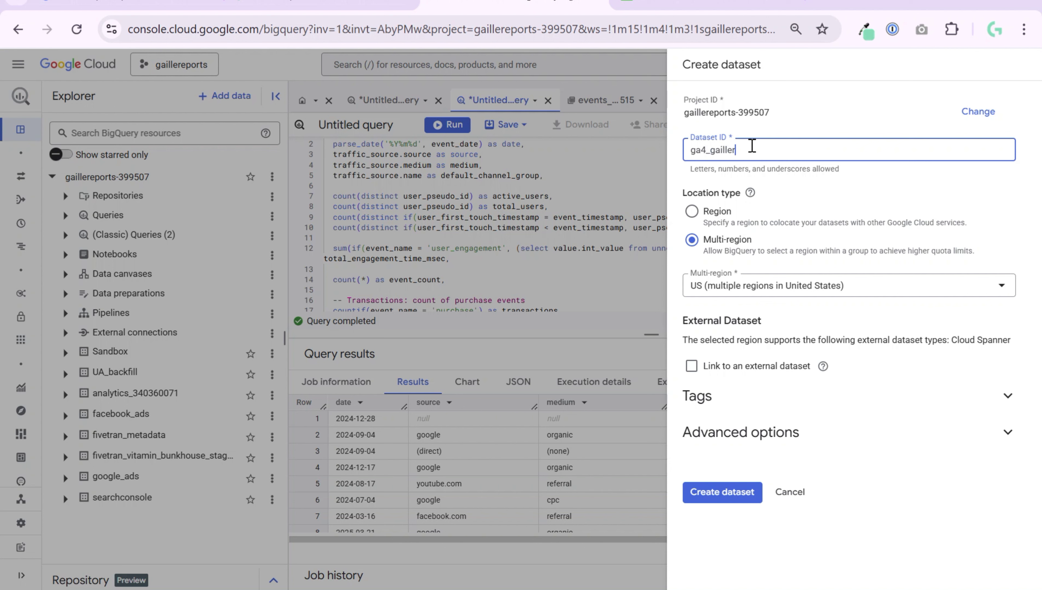
key("BackSpace")
key("BackSpace")
key("BackSpace")
key("BackSpace")
key("BackSpace")
key("BackSpace")
key("BackSpace")
key("BackSpace")
key("BackSpace")
key("BackSpace")
left_click(820, 295)
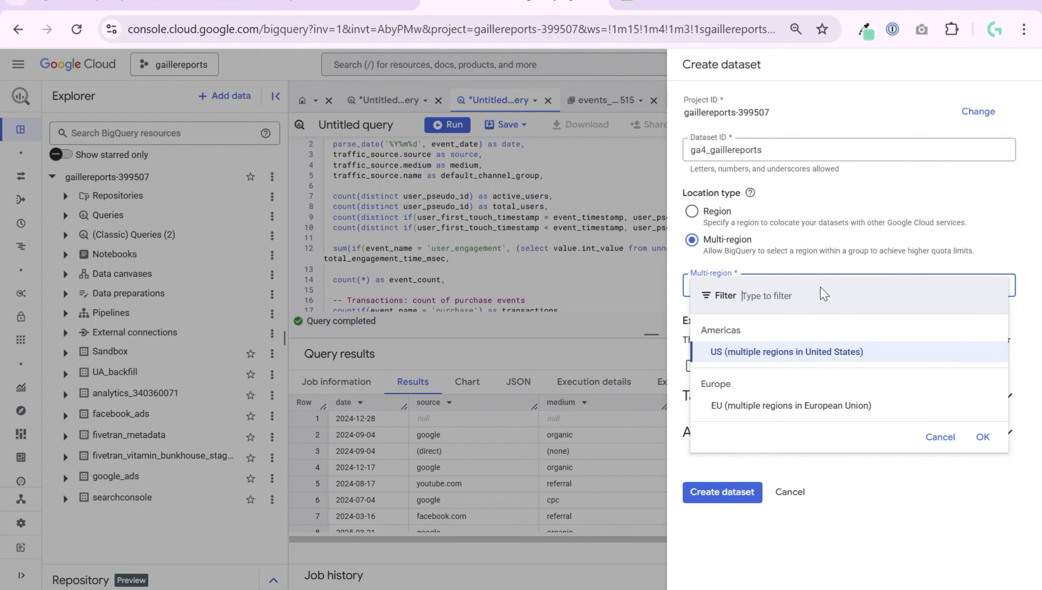
left_click(834, 416)
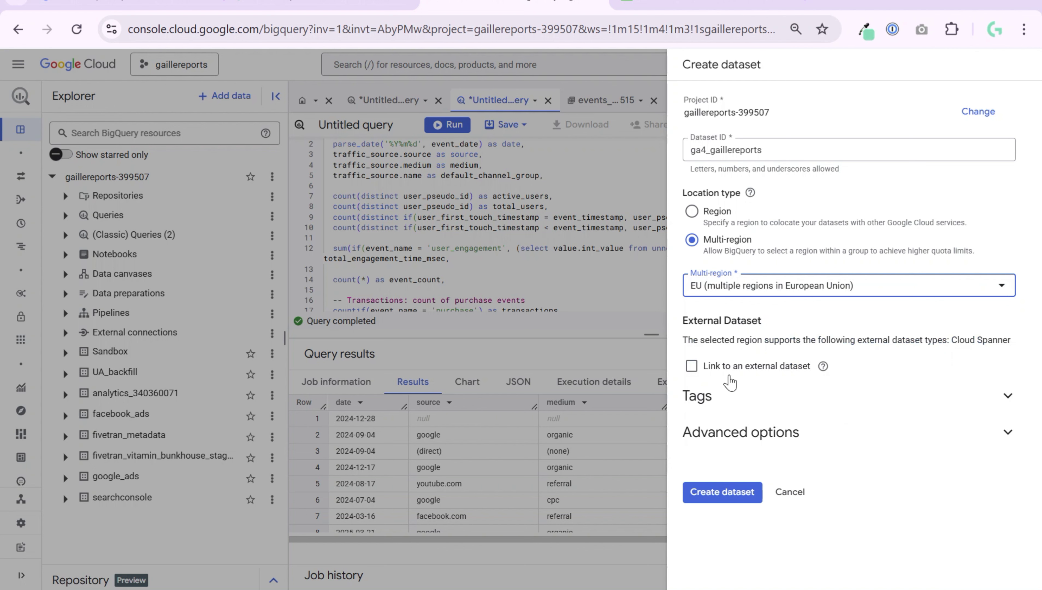
- Review the dataset's tags and advanced options, including the time travel window choices, then create it without changing them
left_click(733, 401)
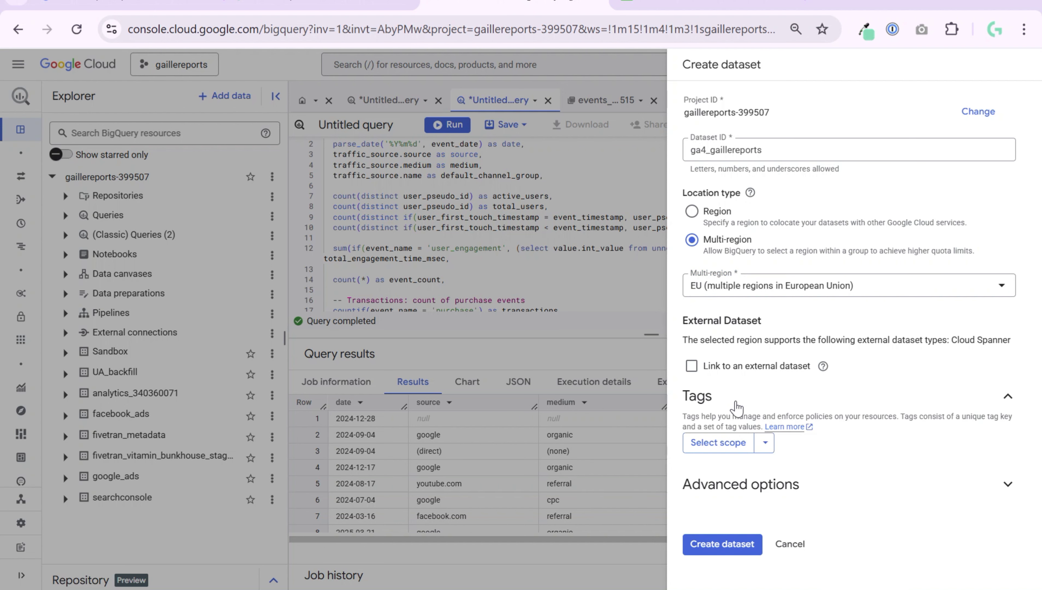
left_click(744, 496)
scroll(800, 444, "down", 4)
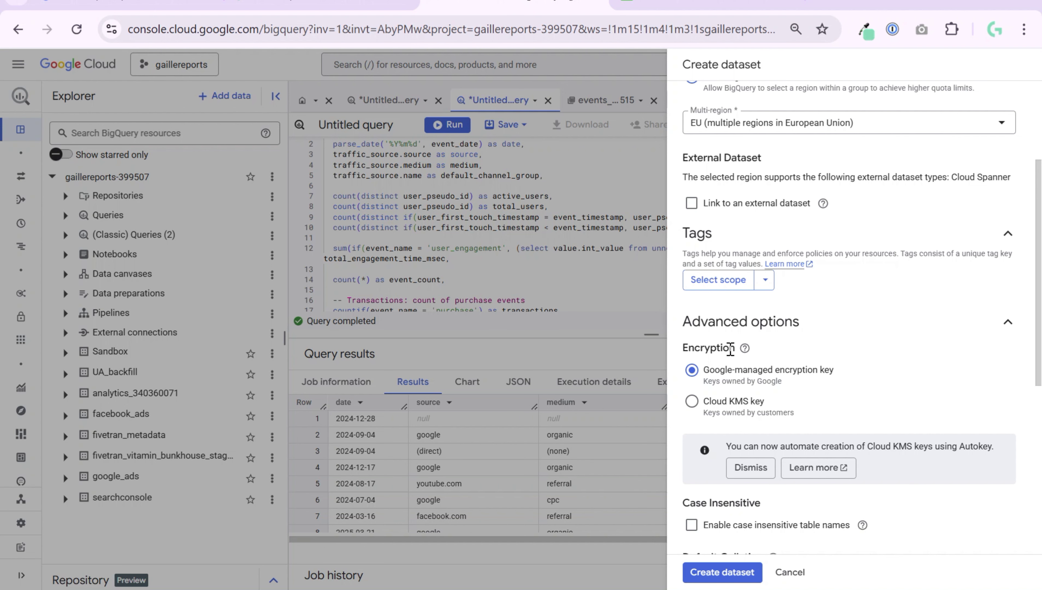
scroll(728, 347, "down", 4)
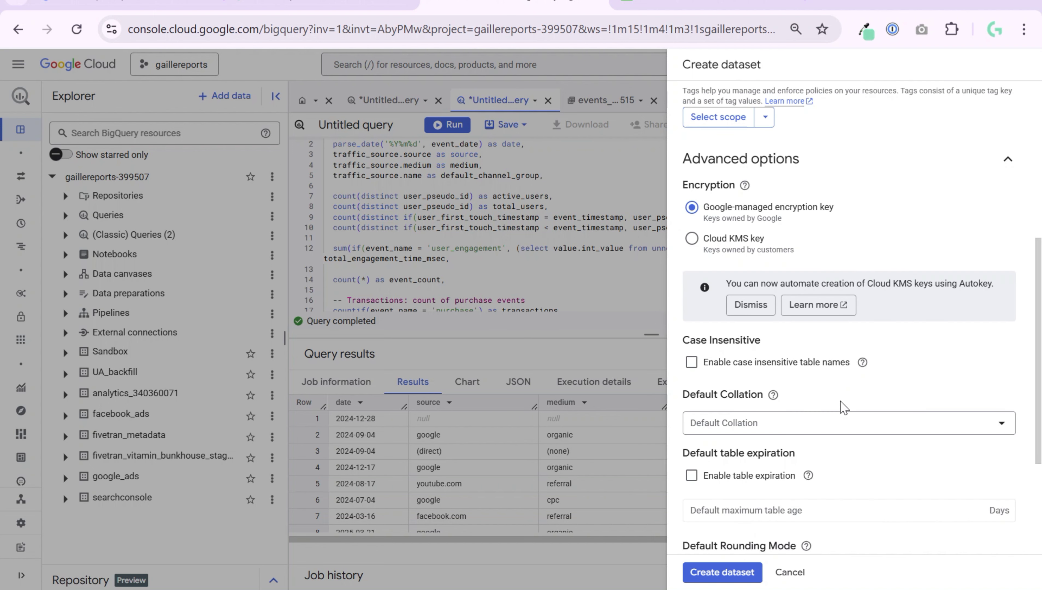
scroll(842, 406, "down", 4)
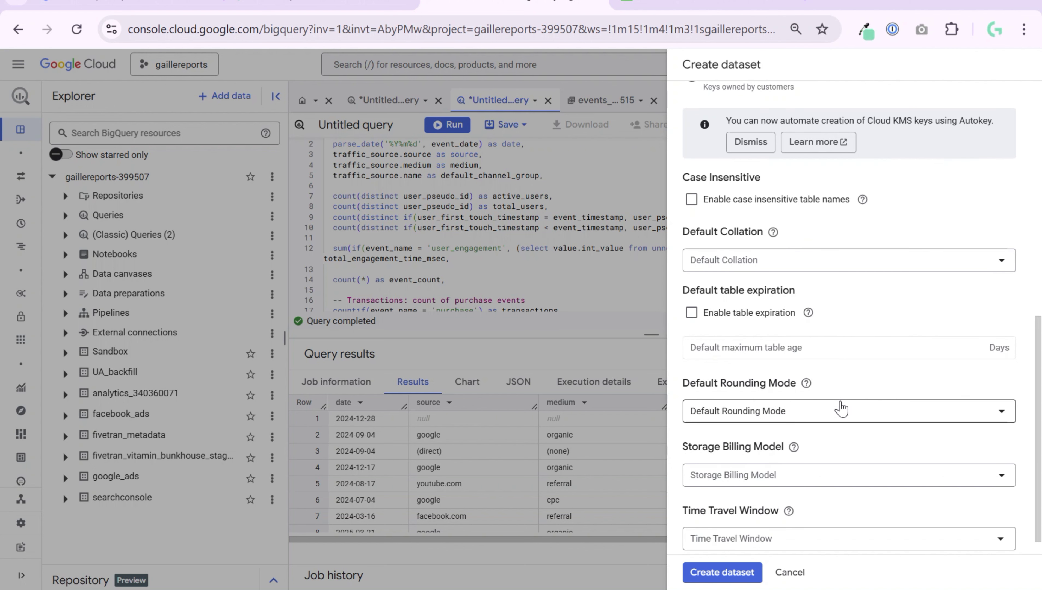
scroll(841, 408, "down", 1)
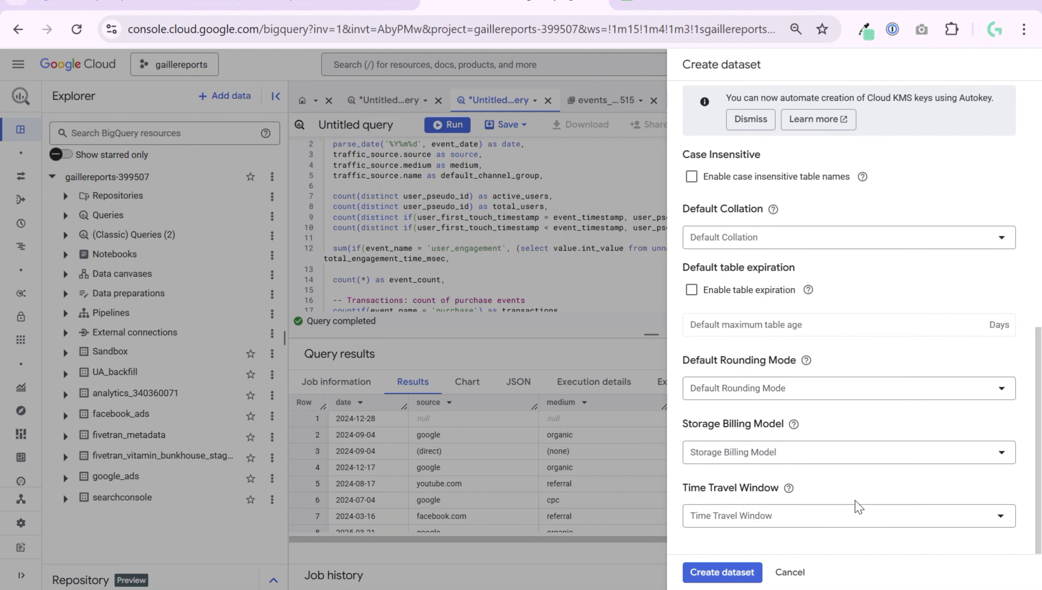
left_click(858, 515)
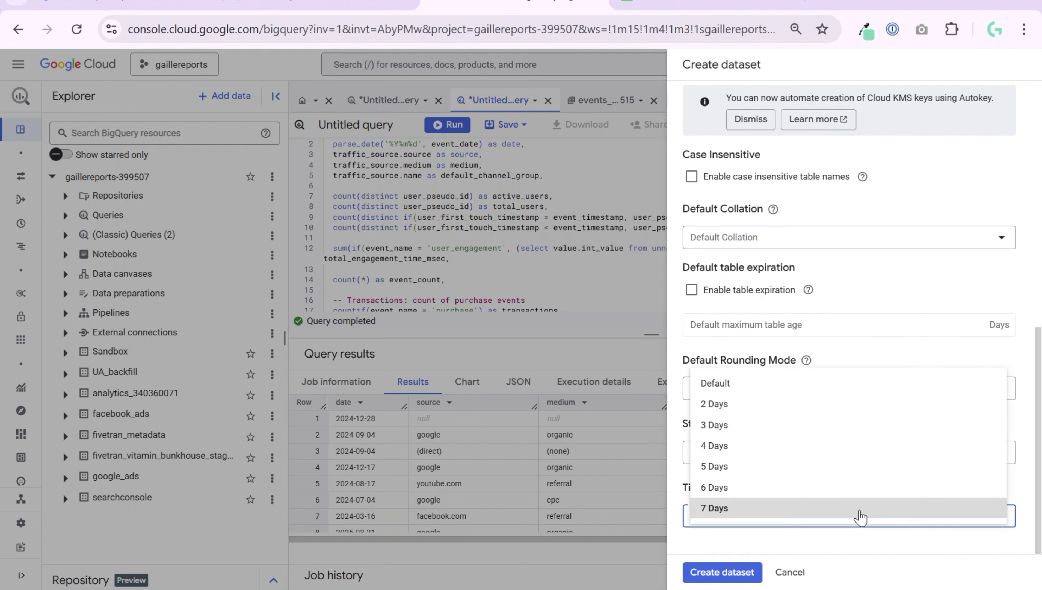
left_click(903, 543)
left_click(720, 579)
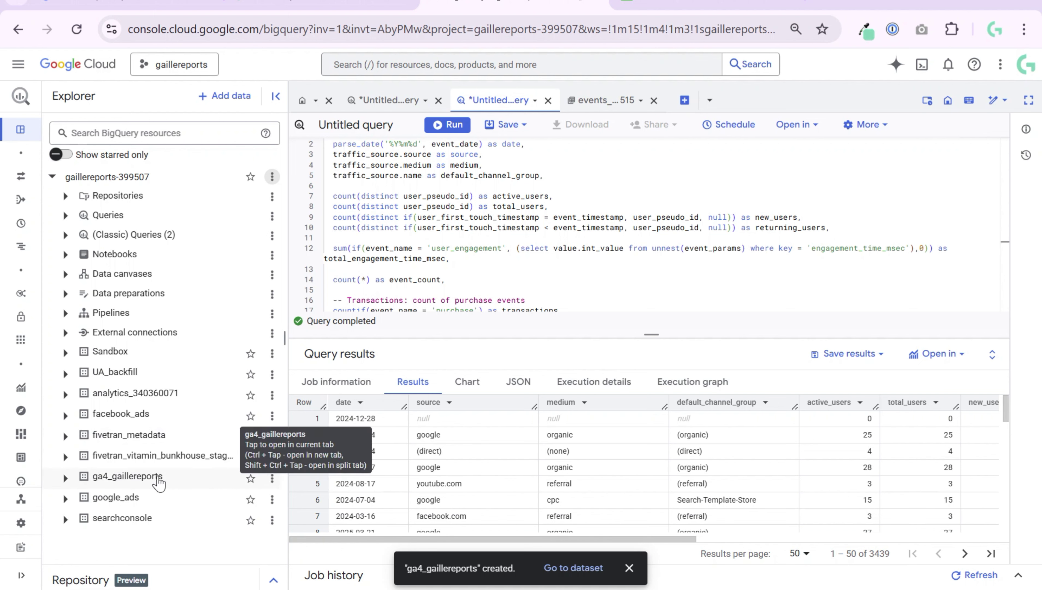
- Open the ga4_gaillereports dataset's details, then return to the channel query
left_click(65, 478)
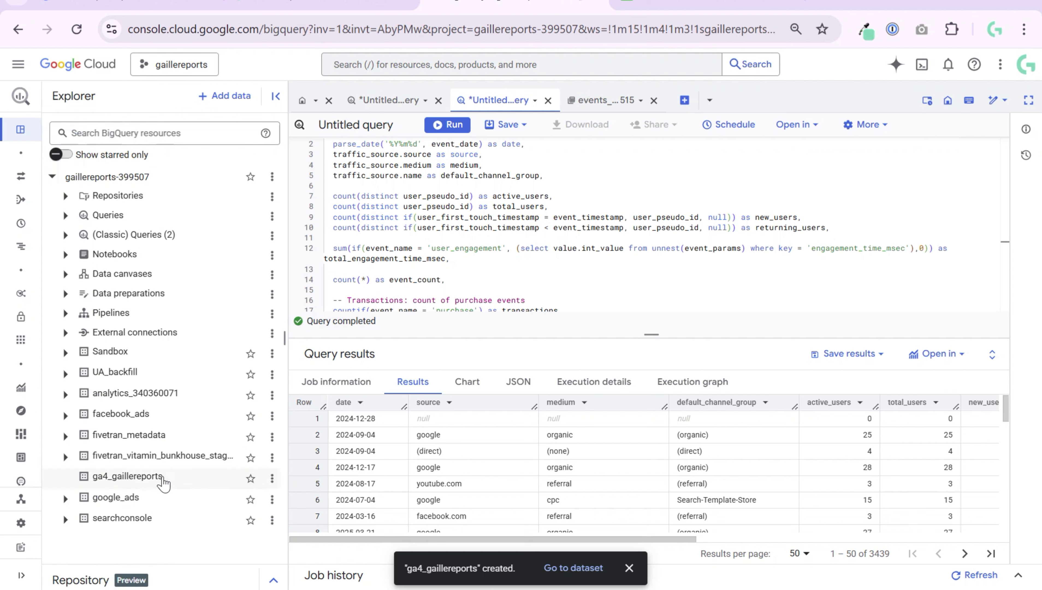
left_click(140, 479)
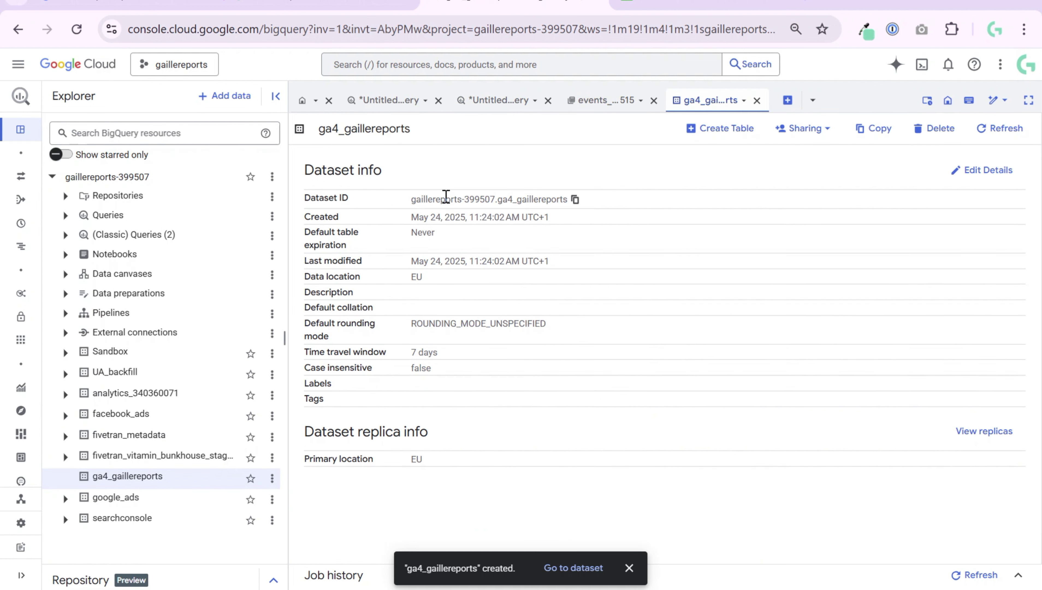
left_click(483, 103)
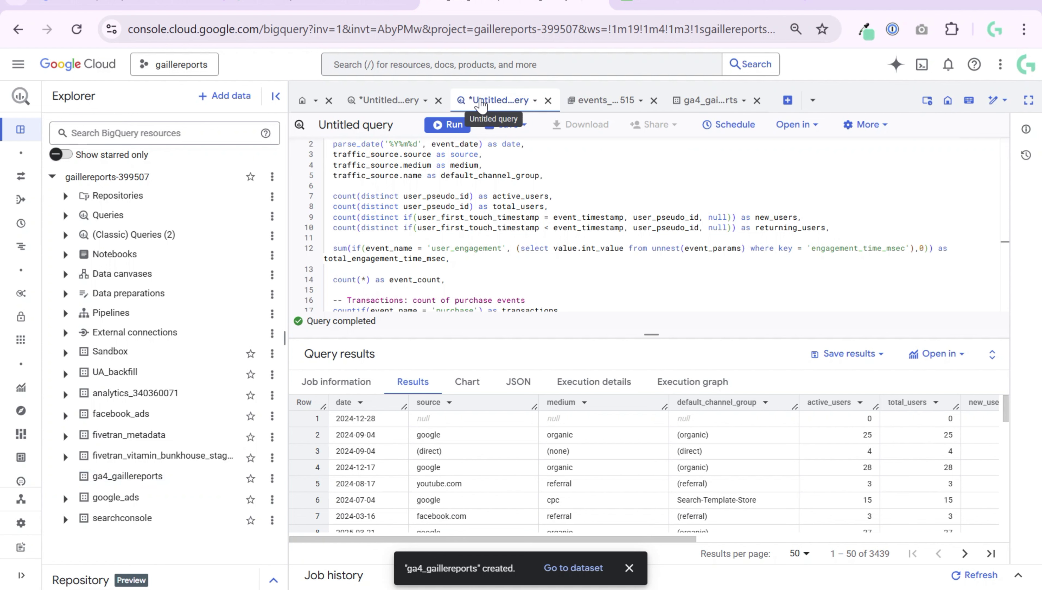